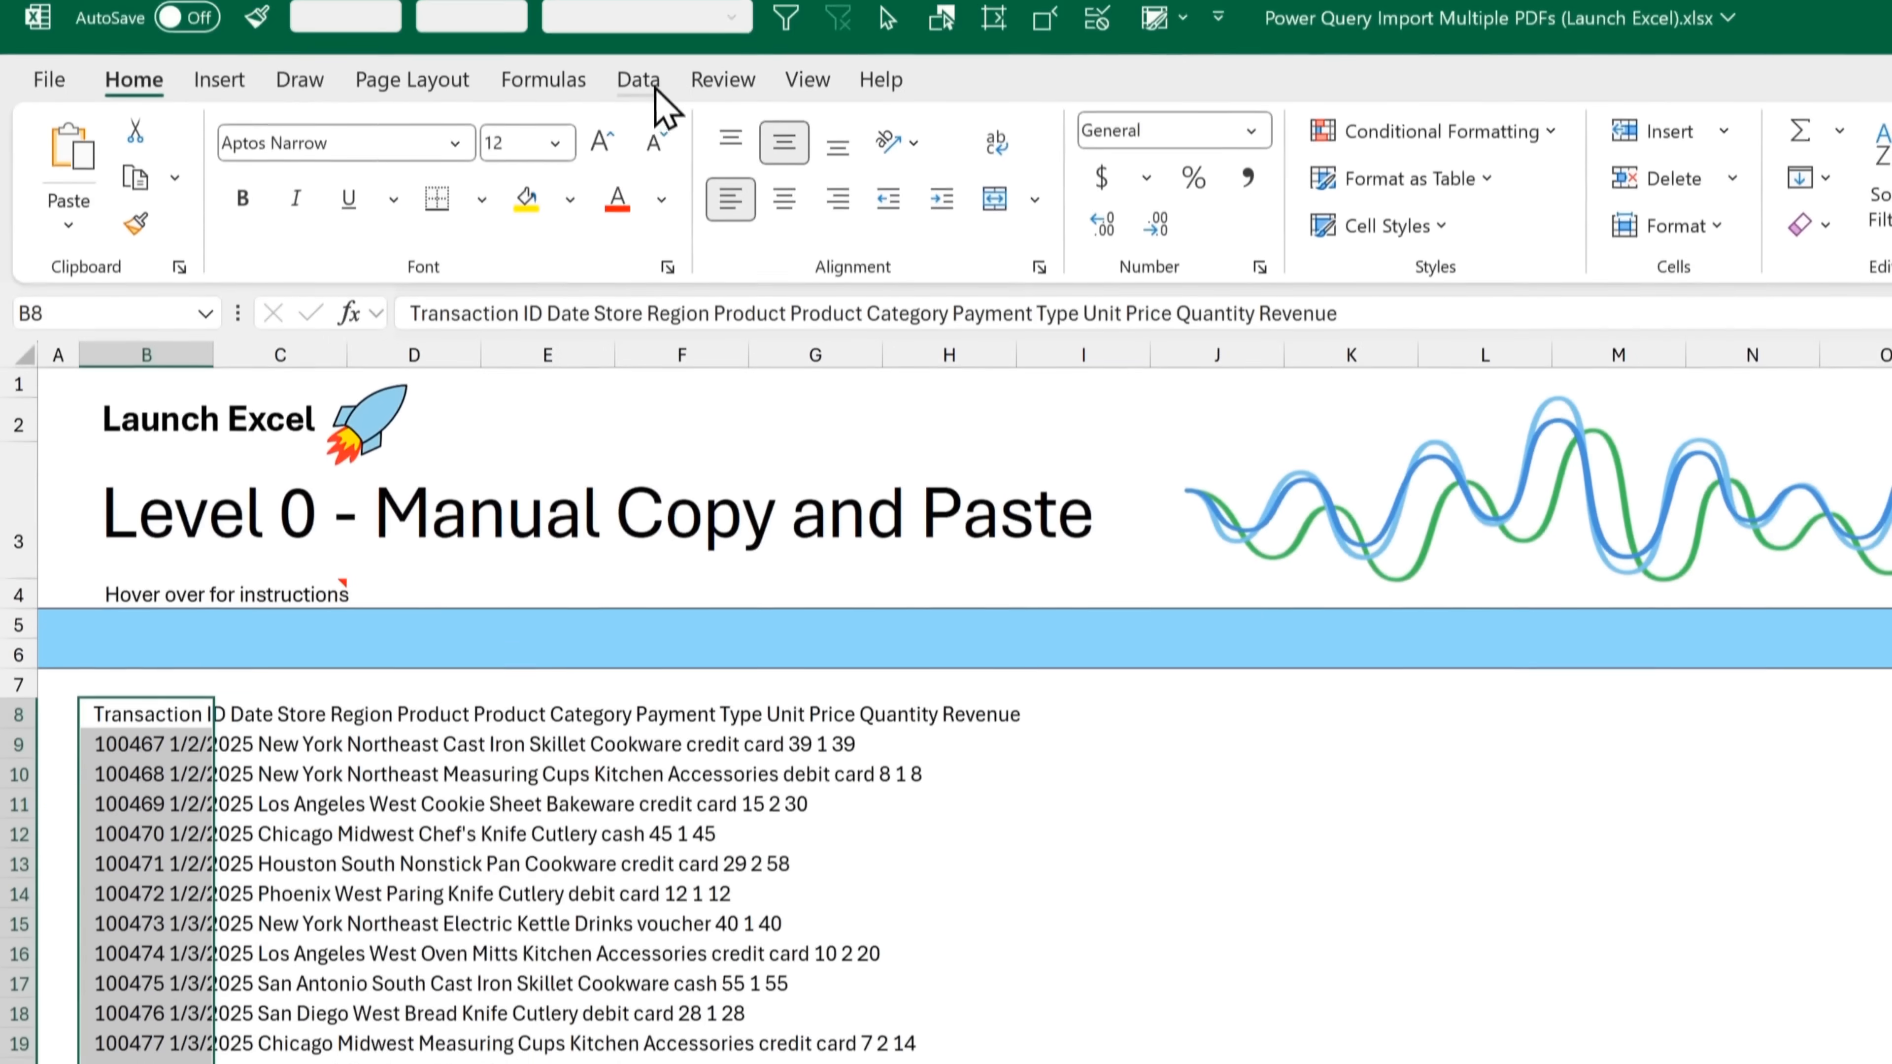
Split the pasted transaction text in column B with Text to Columns as delimited data, using Space instead of Tab as the delimiter
click(646, 90)
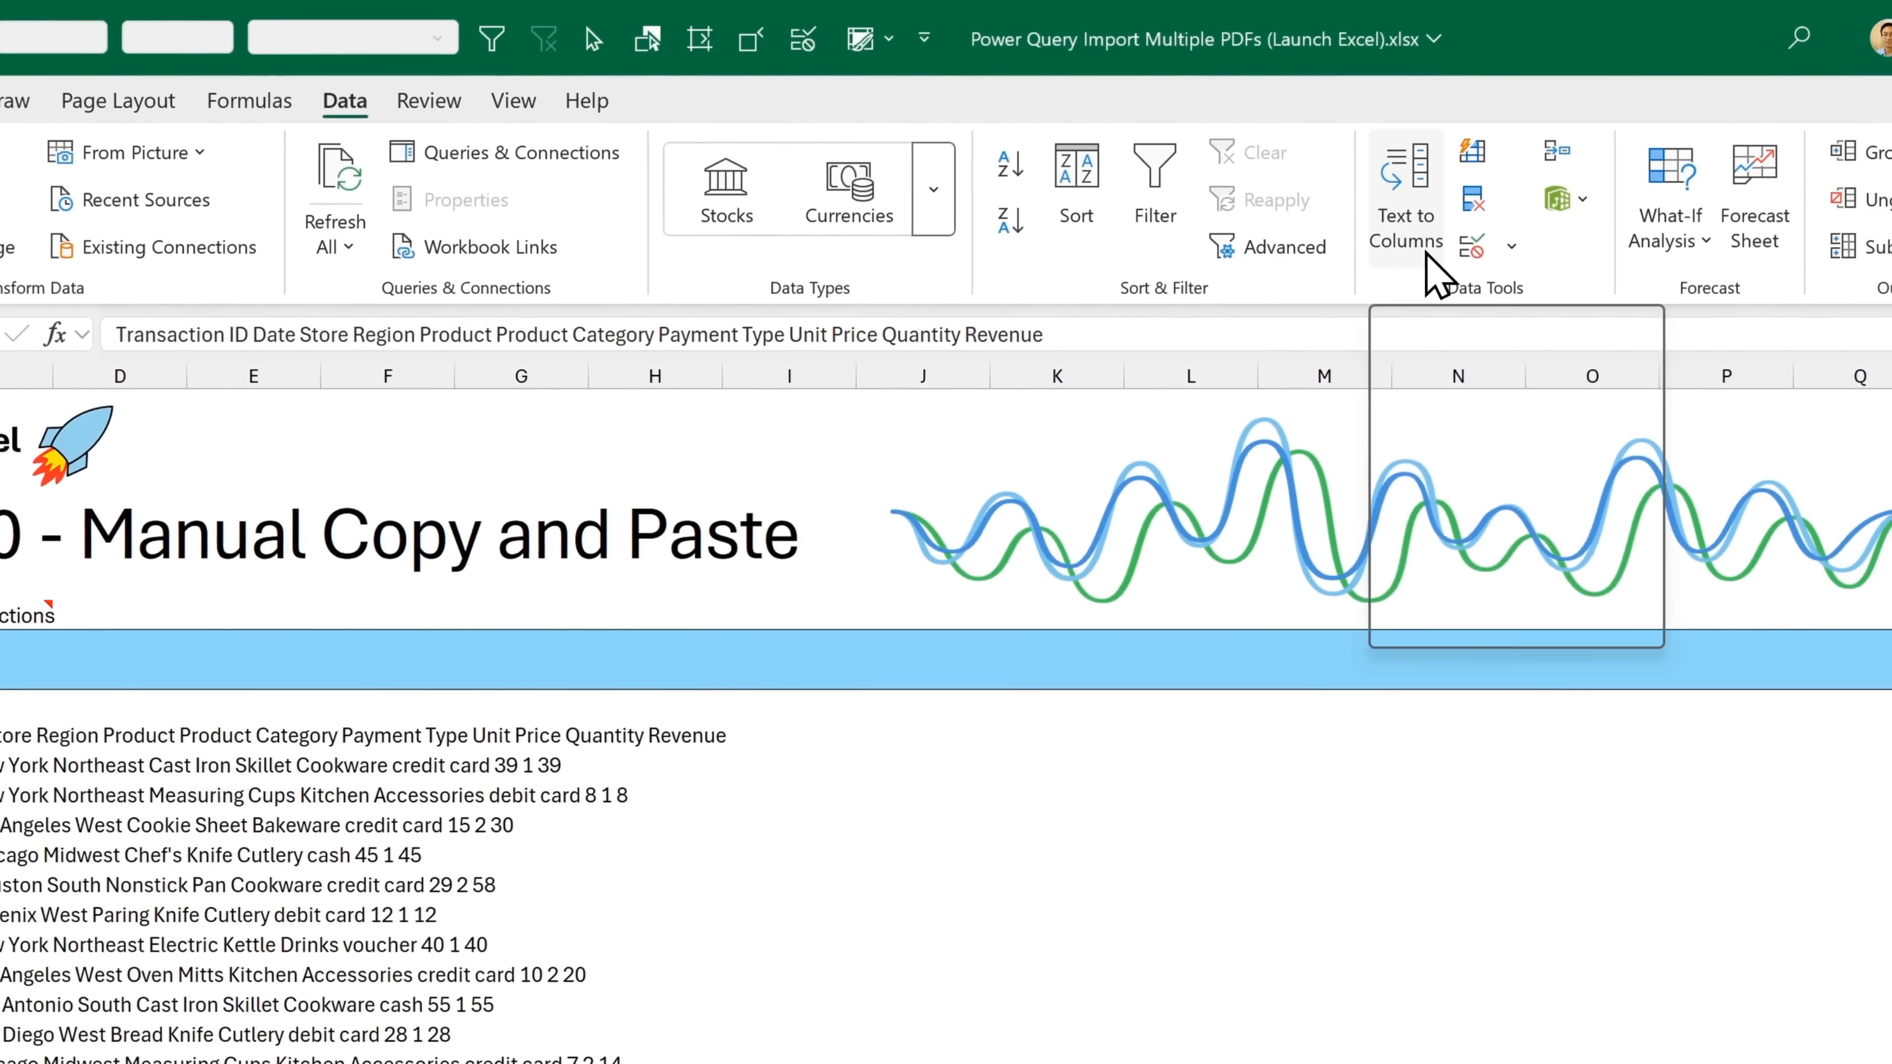
click(1410, 257)
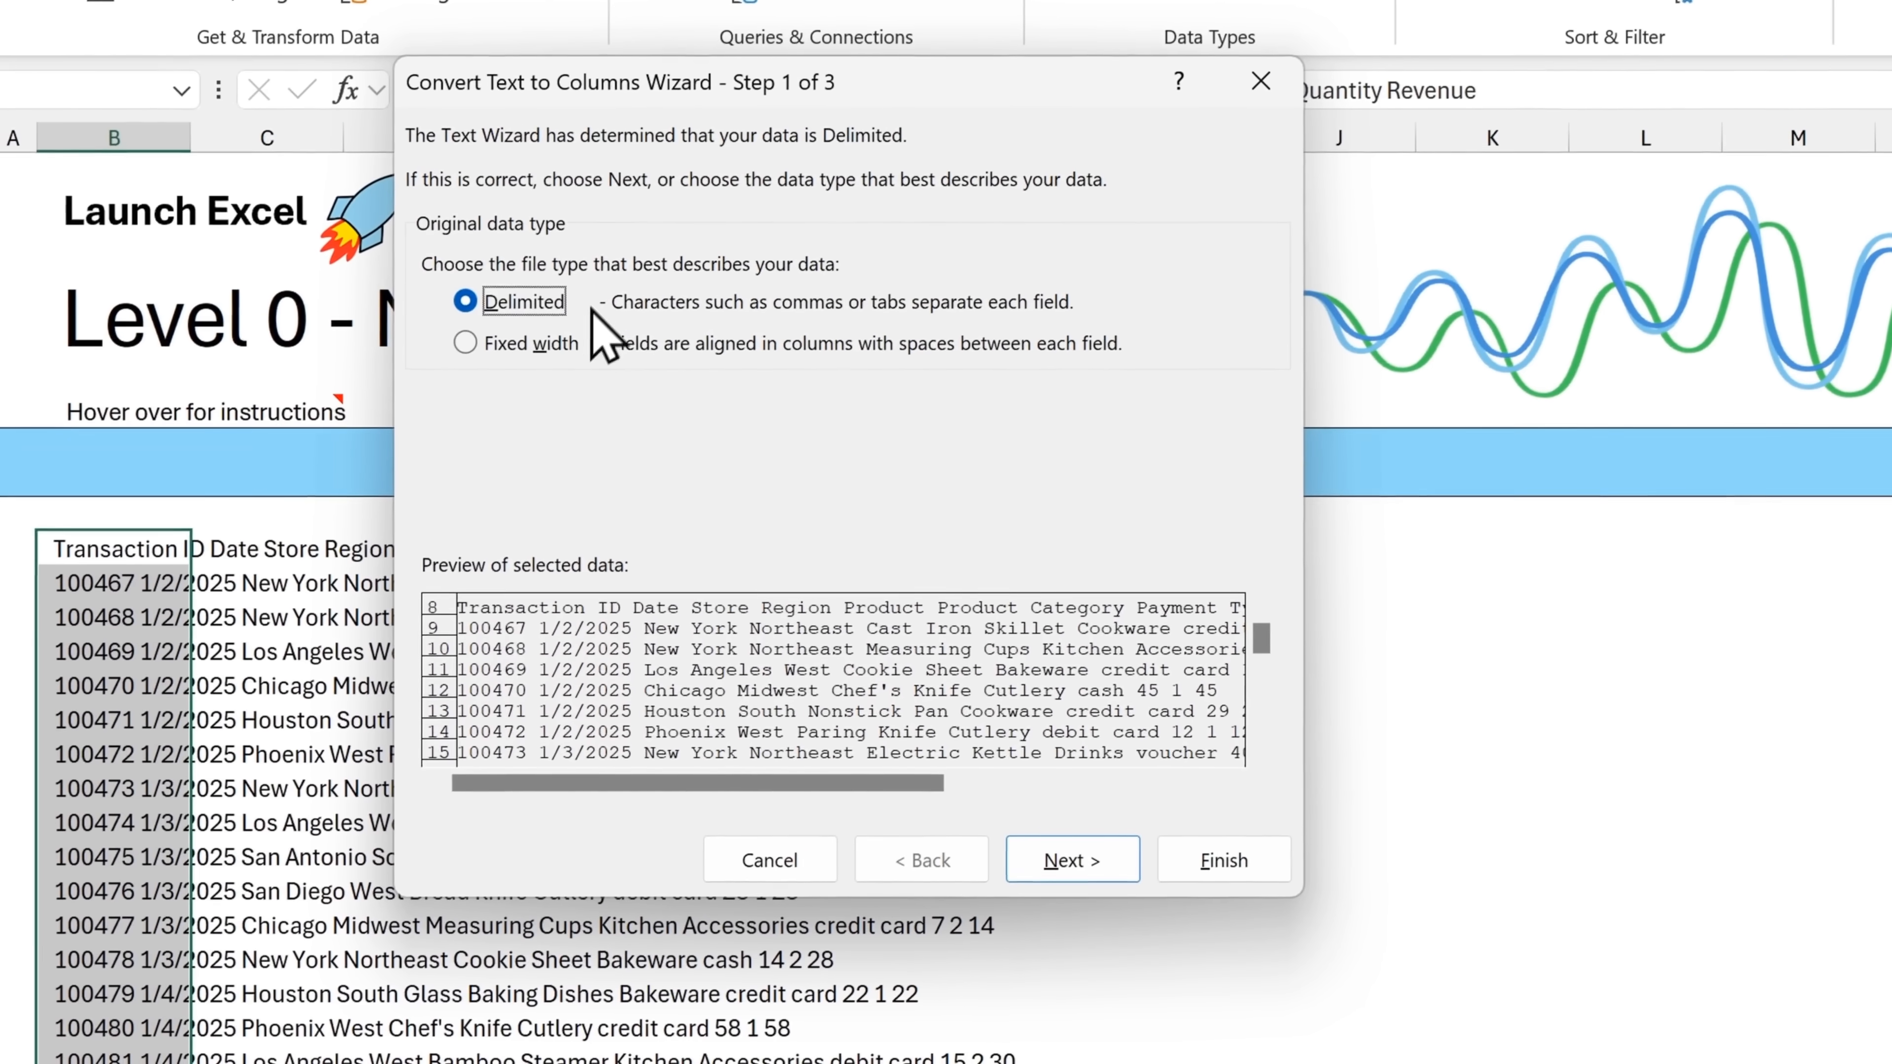
click(1068, 868)
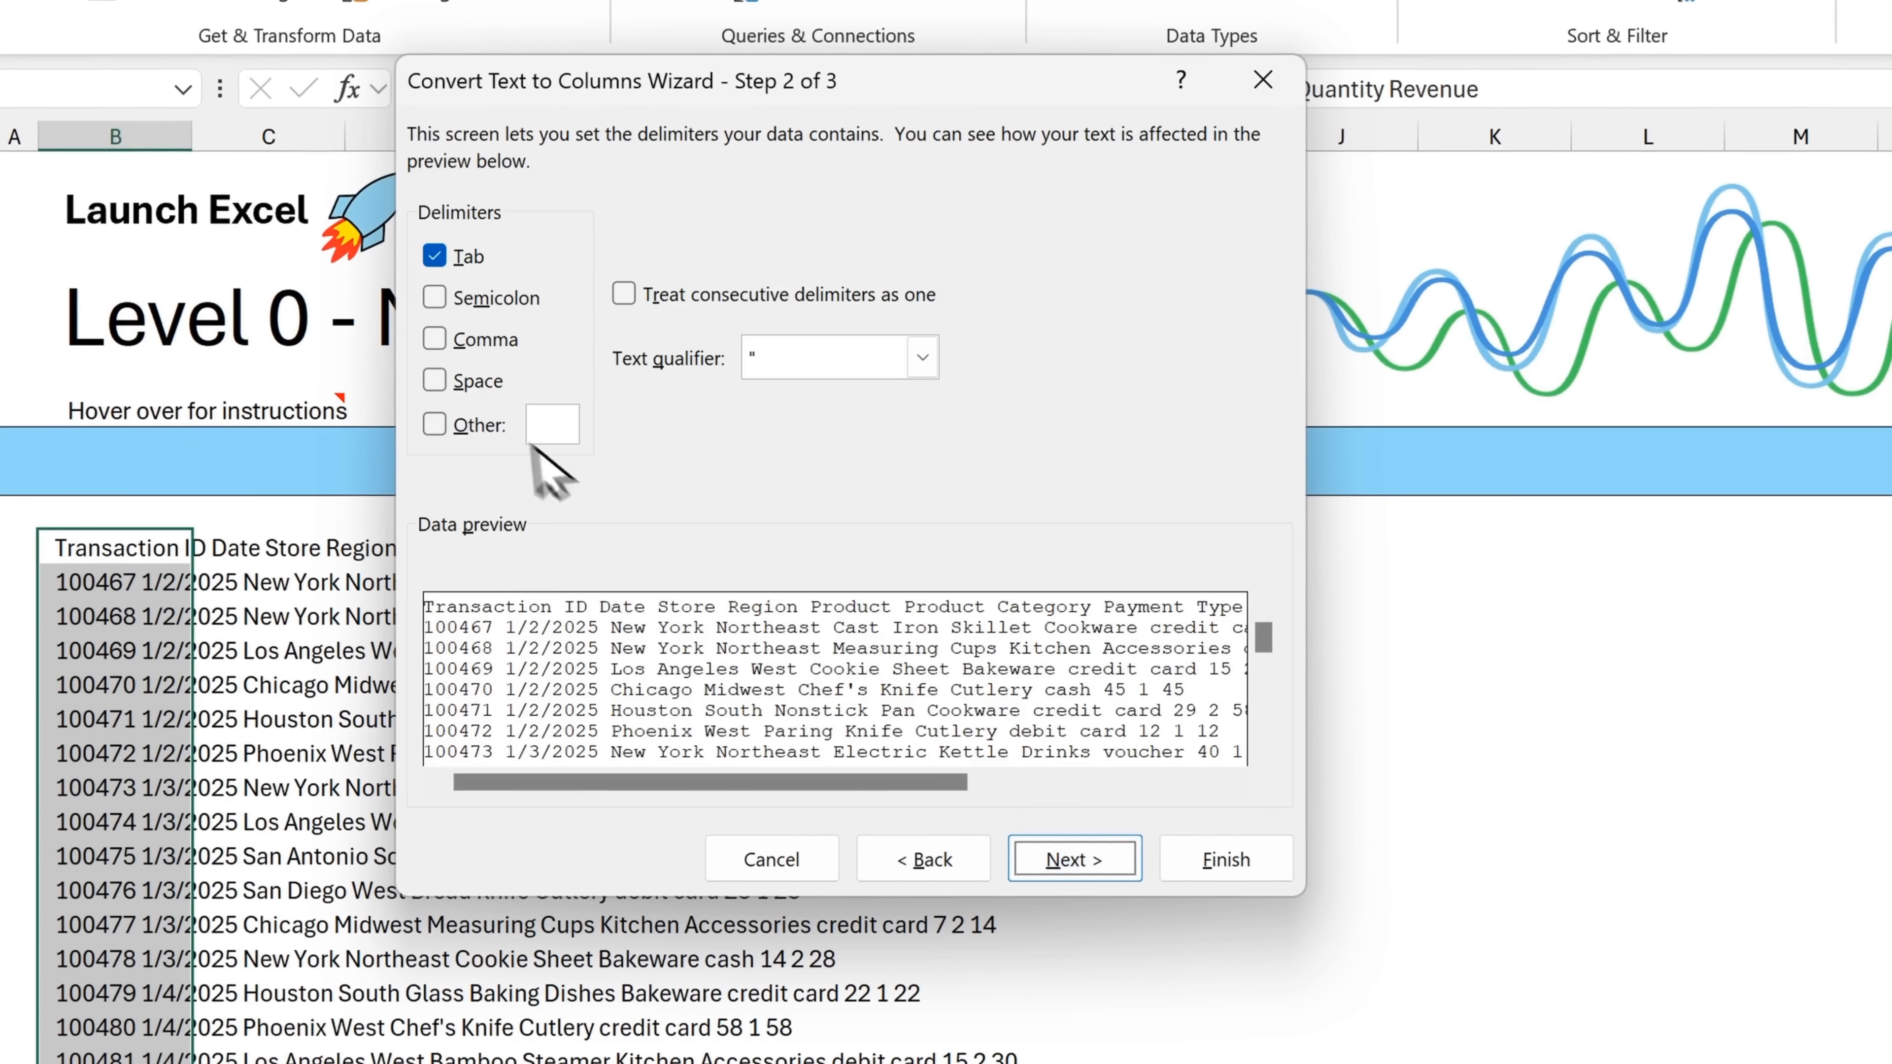
click(477, 381)
click(470, 256)
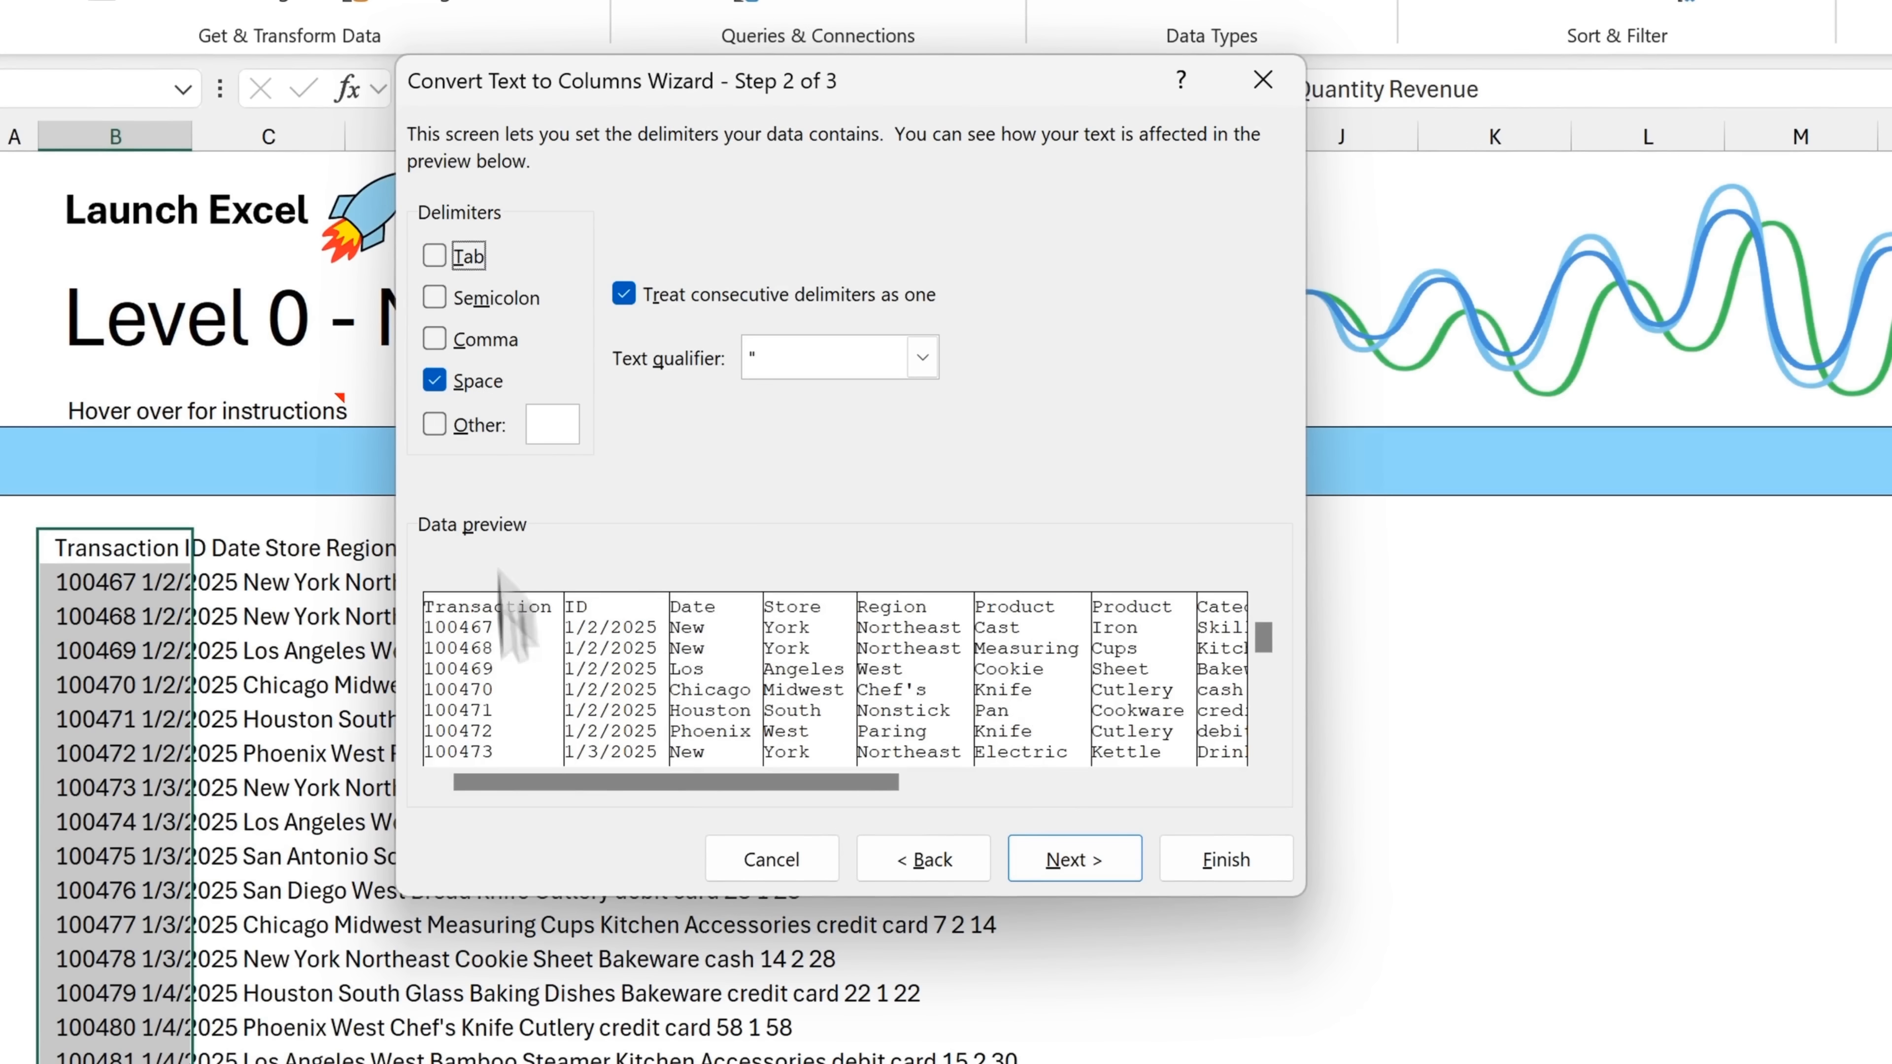
click(1117, 868)
click(1222, 868)
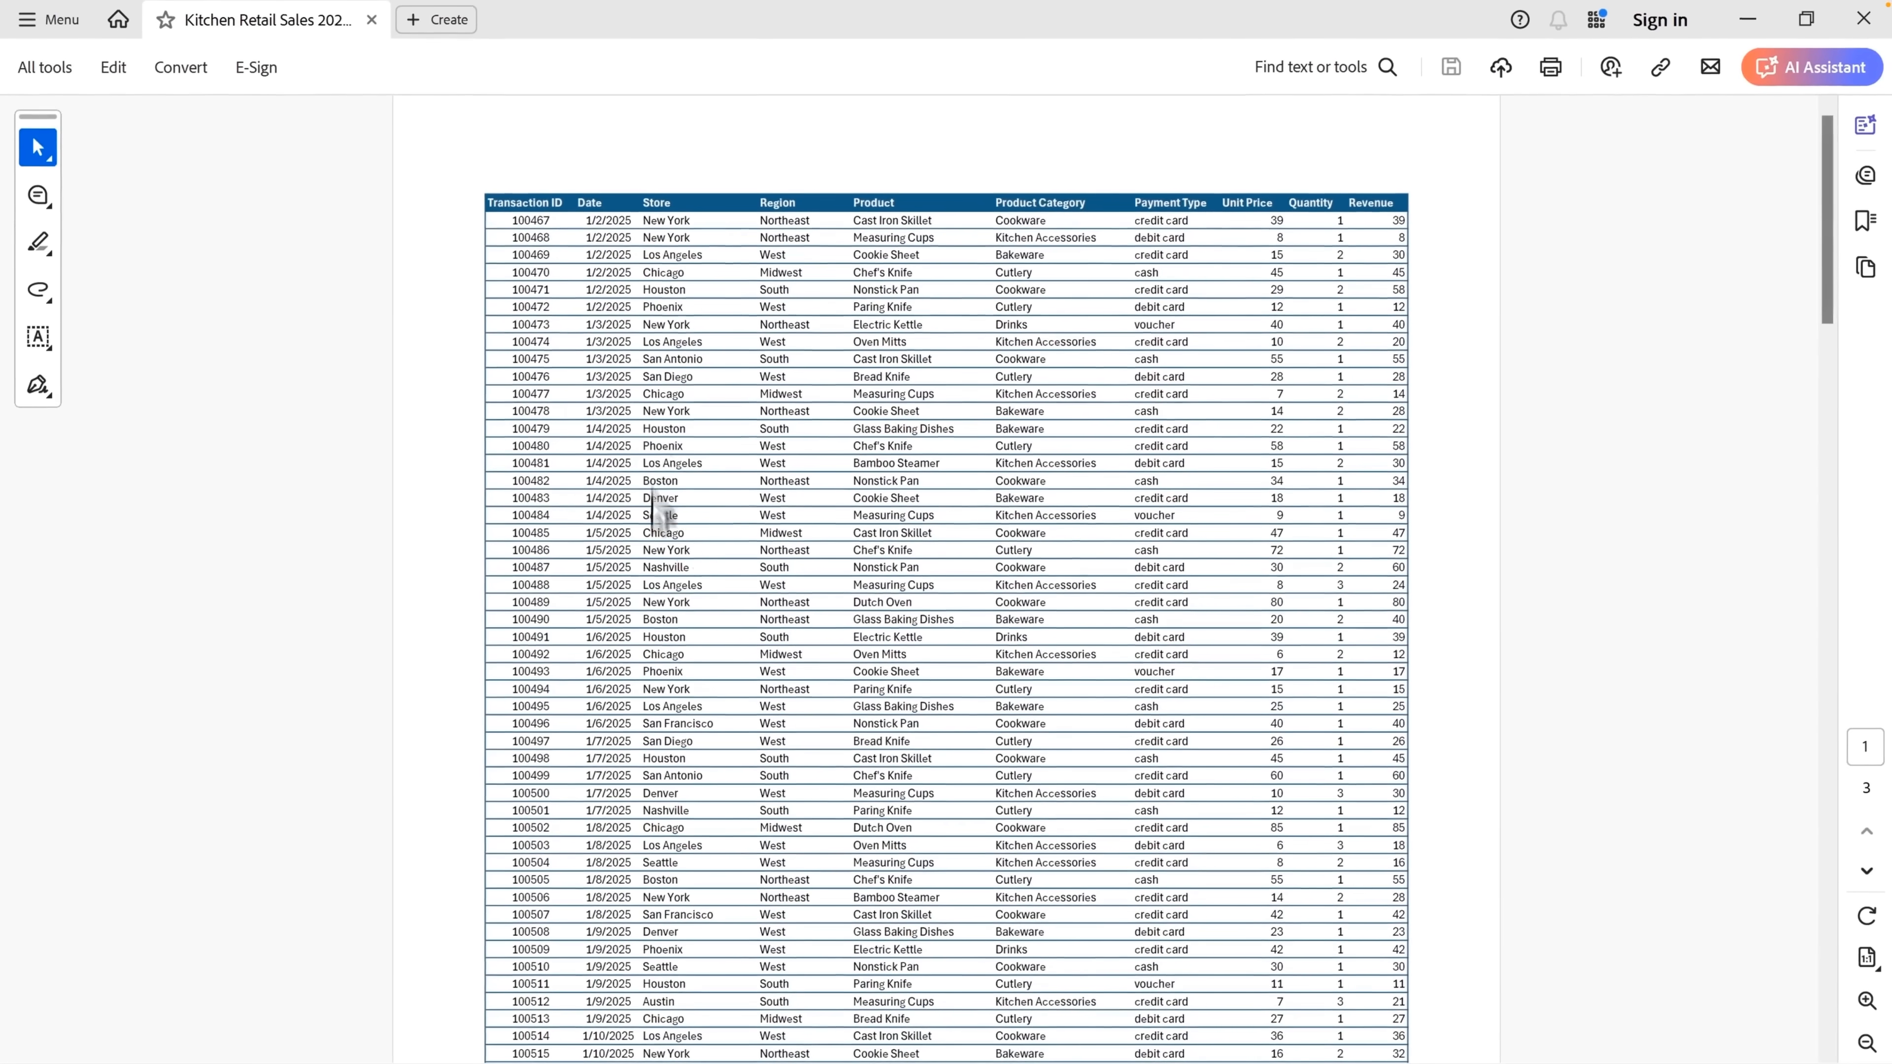
Copy the entire contents of the Kitchen Retail Sales PDF from Acrobat and paste it into the blank Word document
key(ctrl+a)
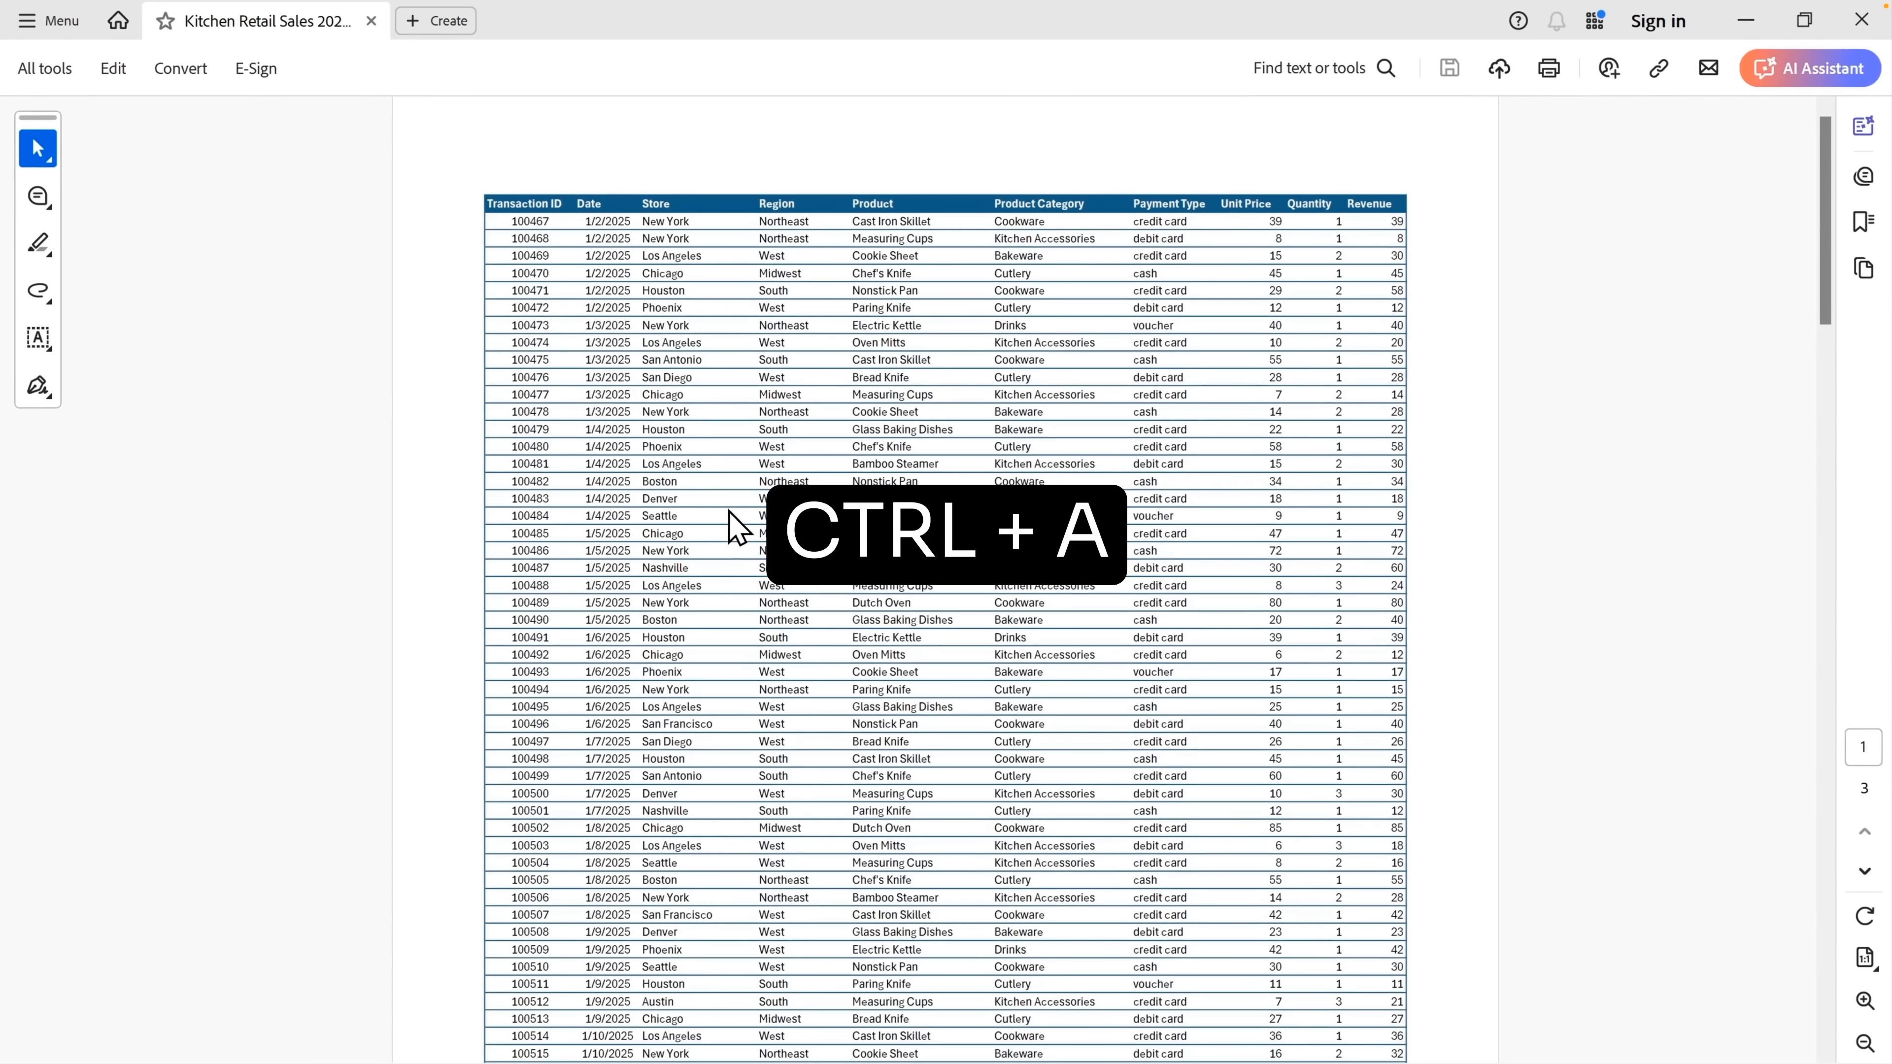
key(ctrl+c)
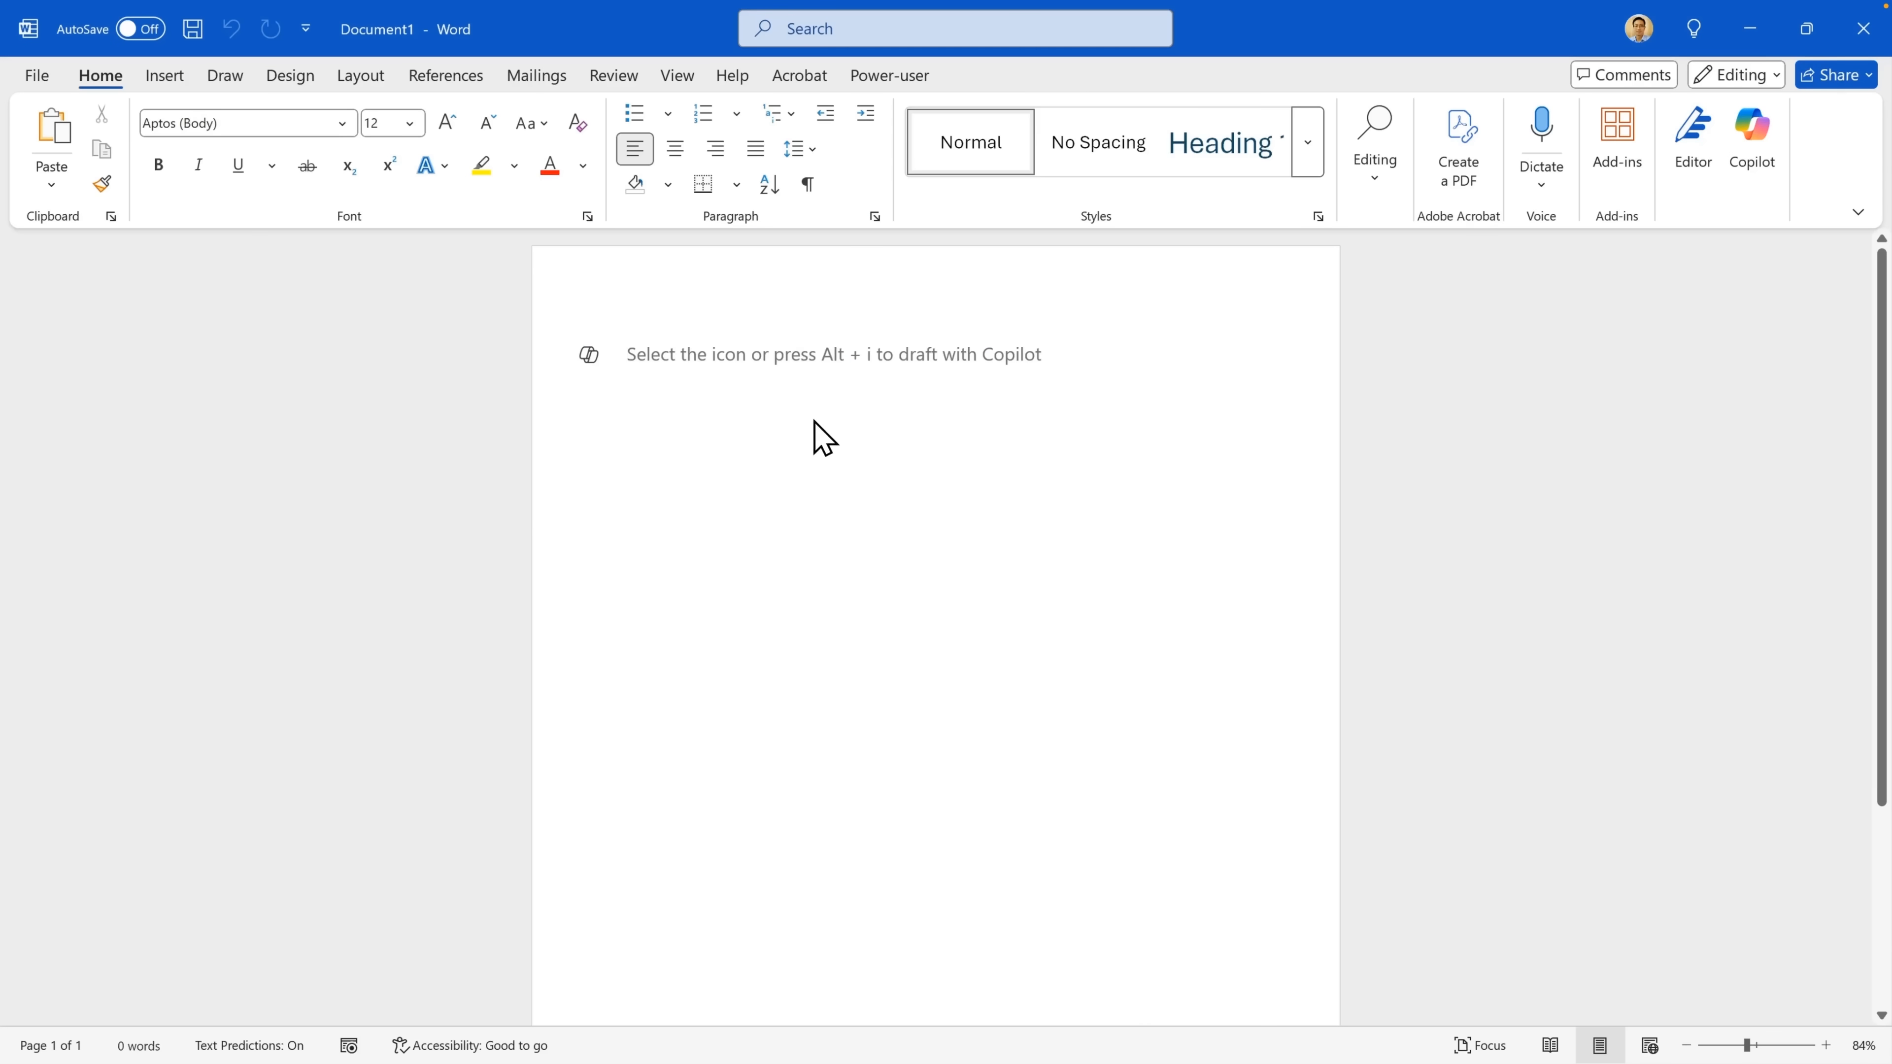
key(ctrl+v)
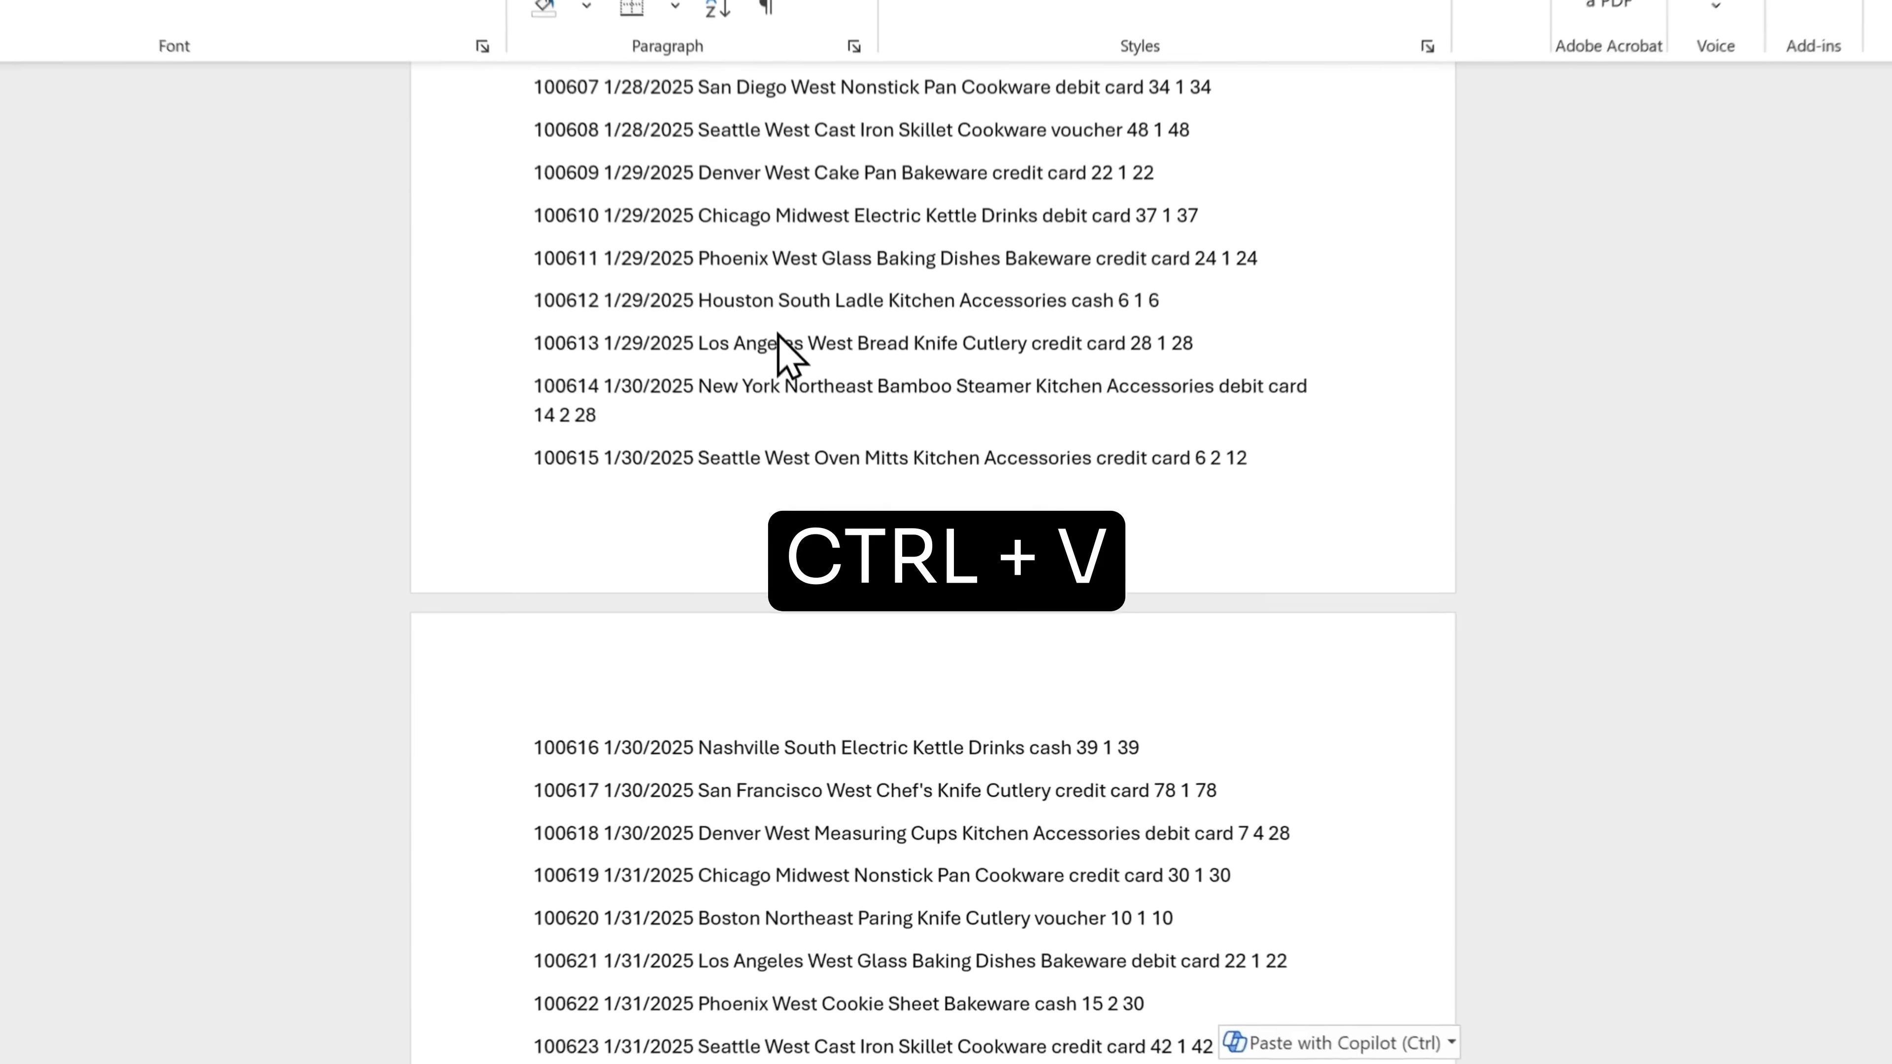
Have Copilot visualize the pasted sales text as a table
scroll(960, 659, down, 3)
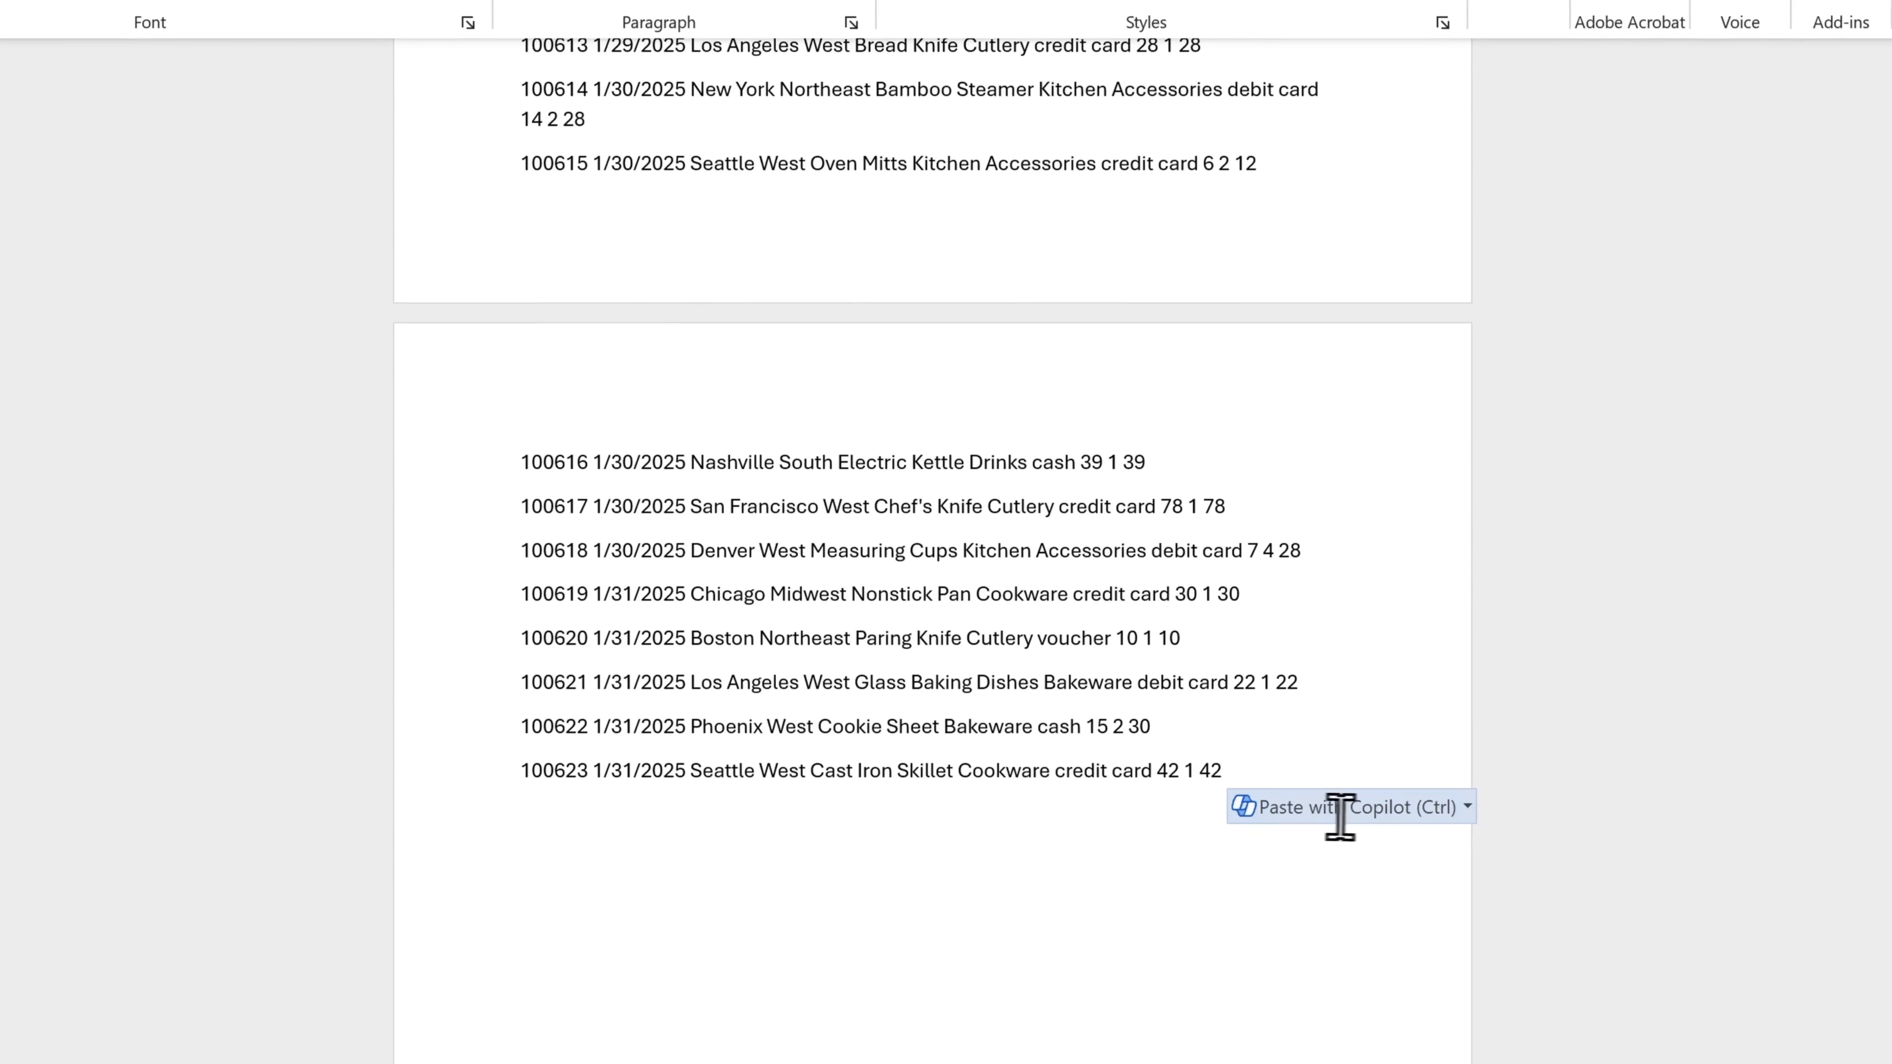
click(1467, 809)
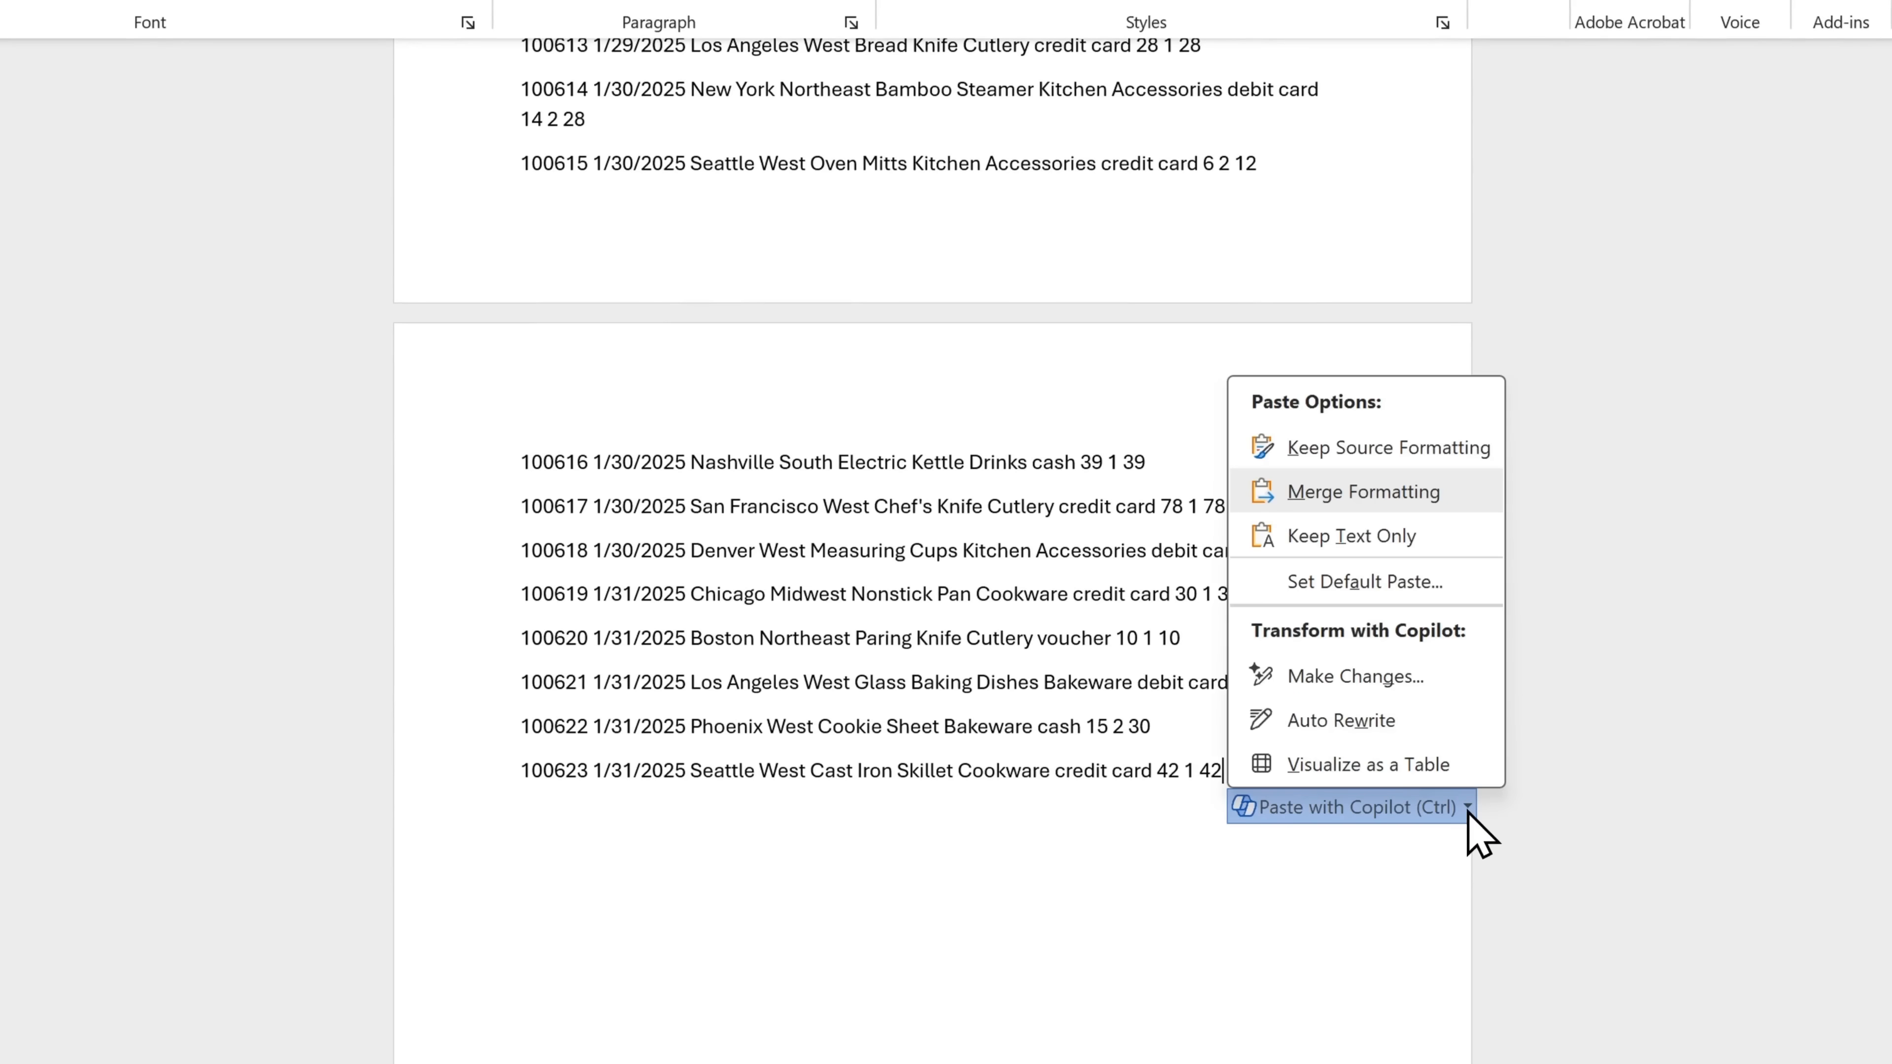
click(1374, 772)
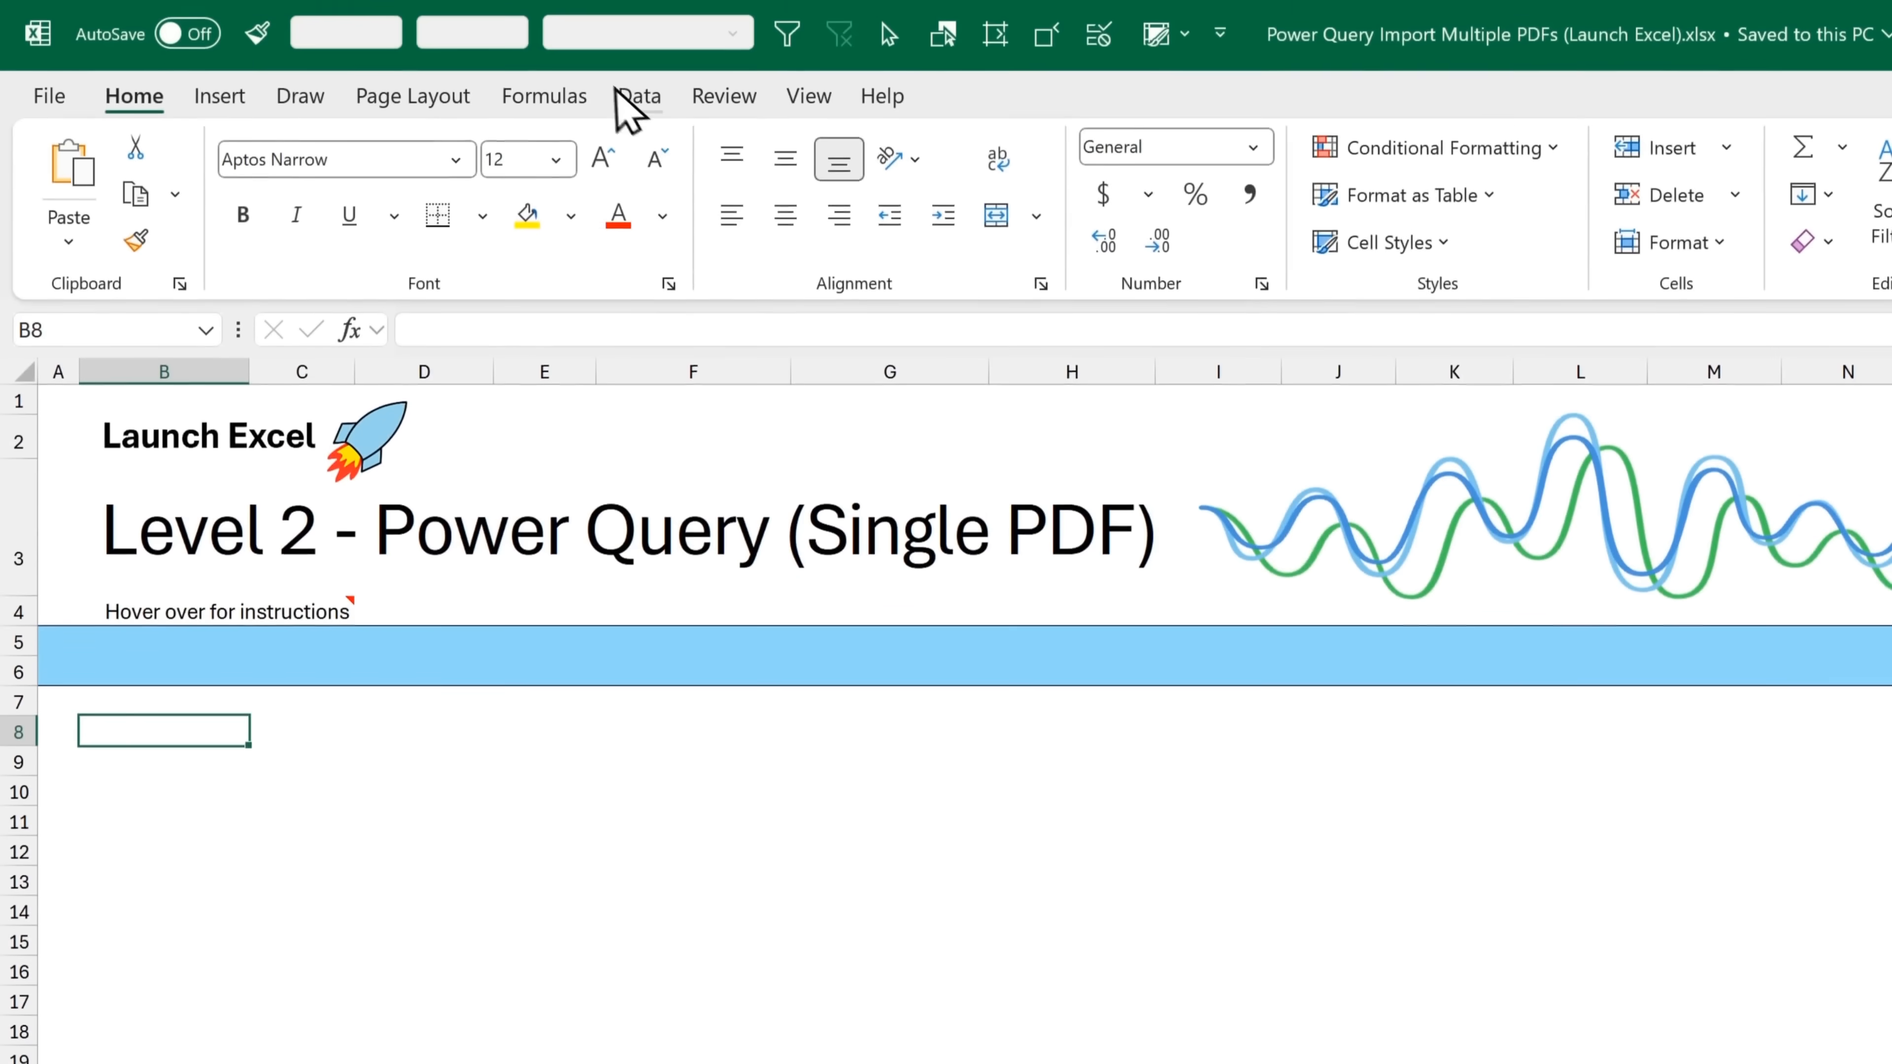
In Excel, import Kitchen Retail Sales 2025 01.pdf from the Kitchen Sales folder and open the whole file in Power Query with Transform Data
click(638, 101)
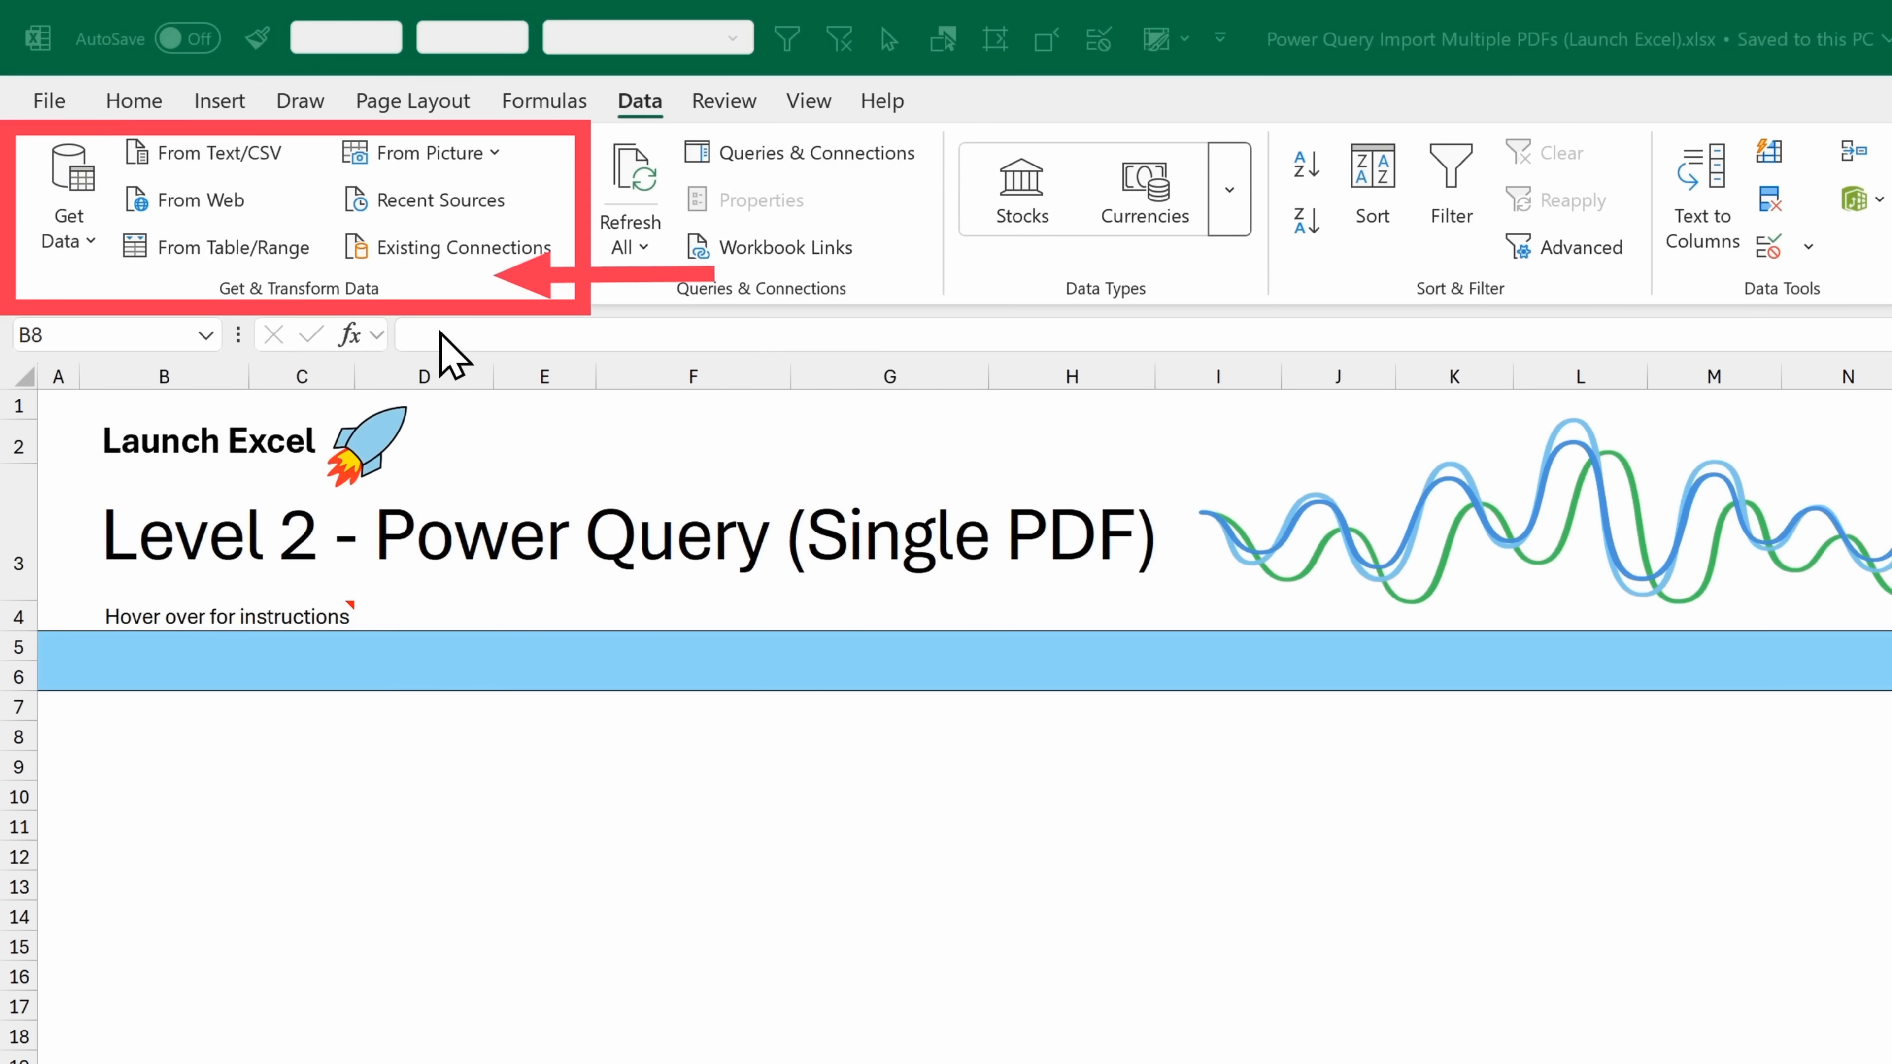
click(93, 250)
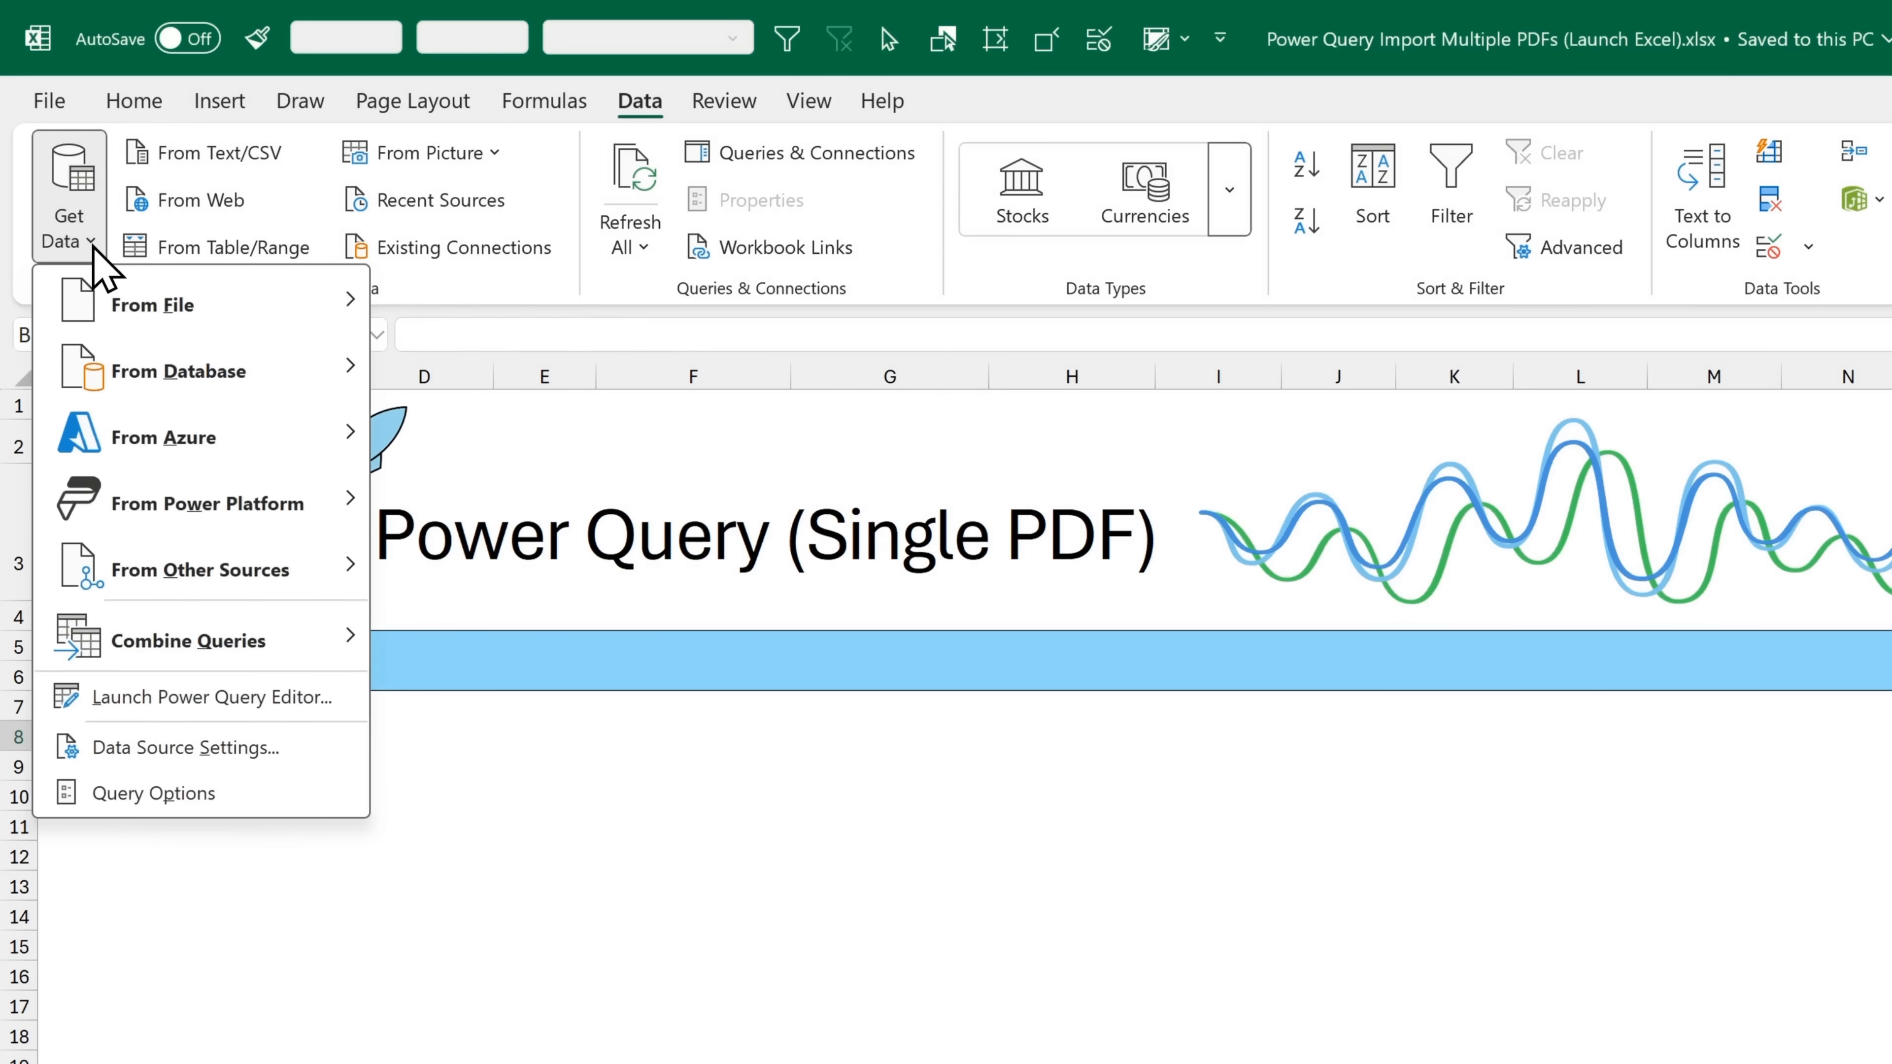
mouse_move(233, 328)
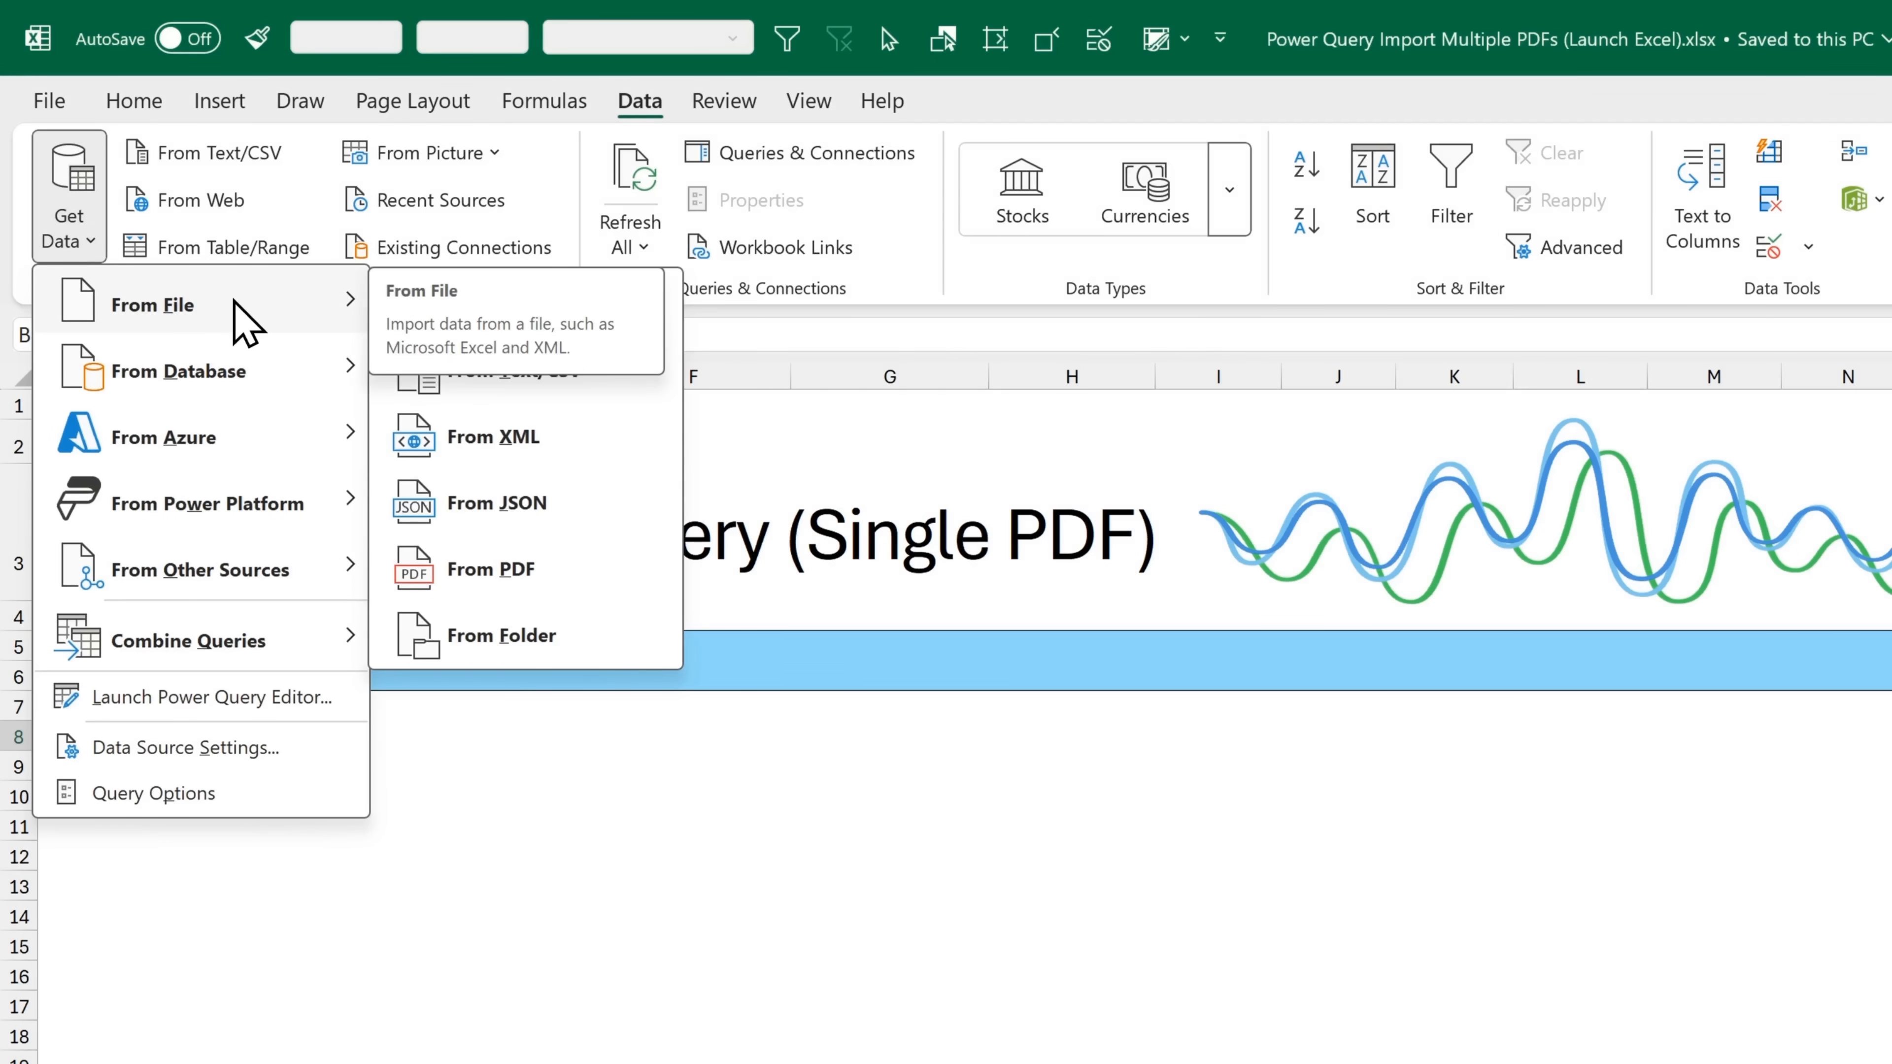
click(574, 586)
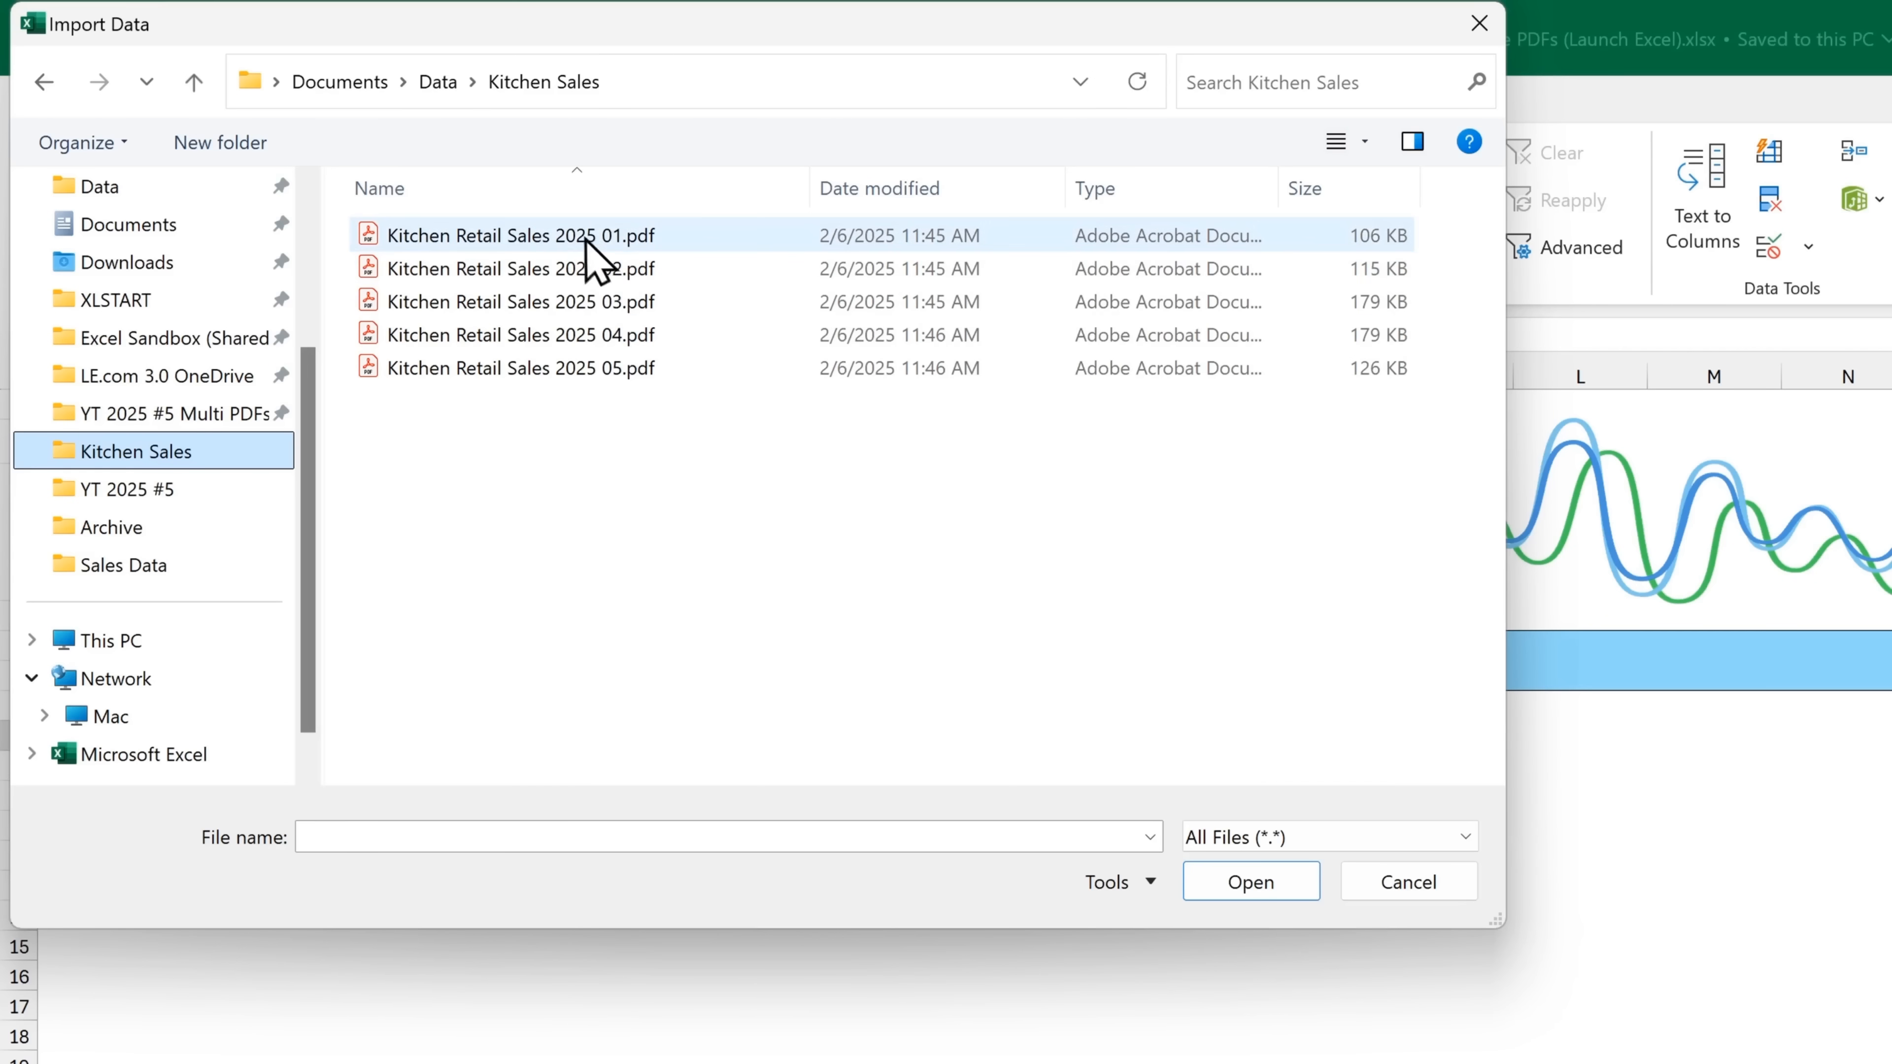
click(709, 237)
click(1299, 891)
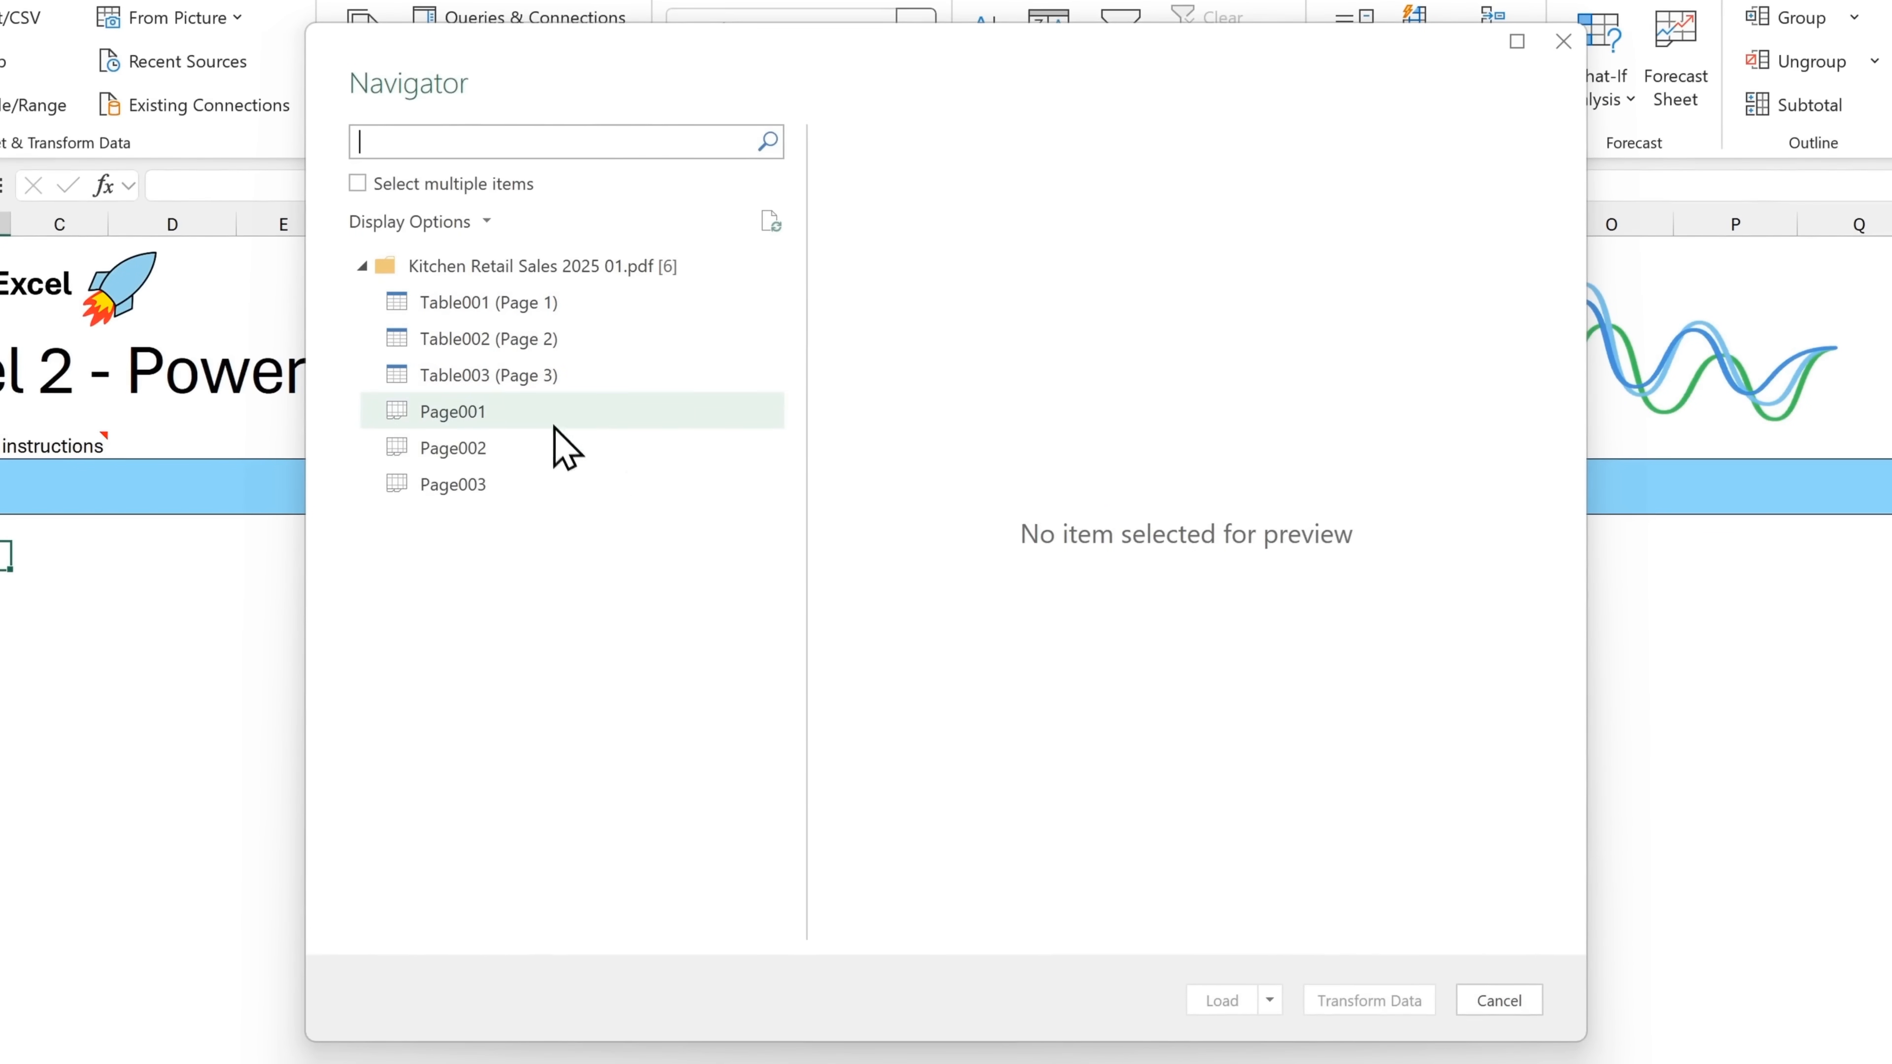
right_click(580, 279)
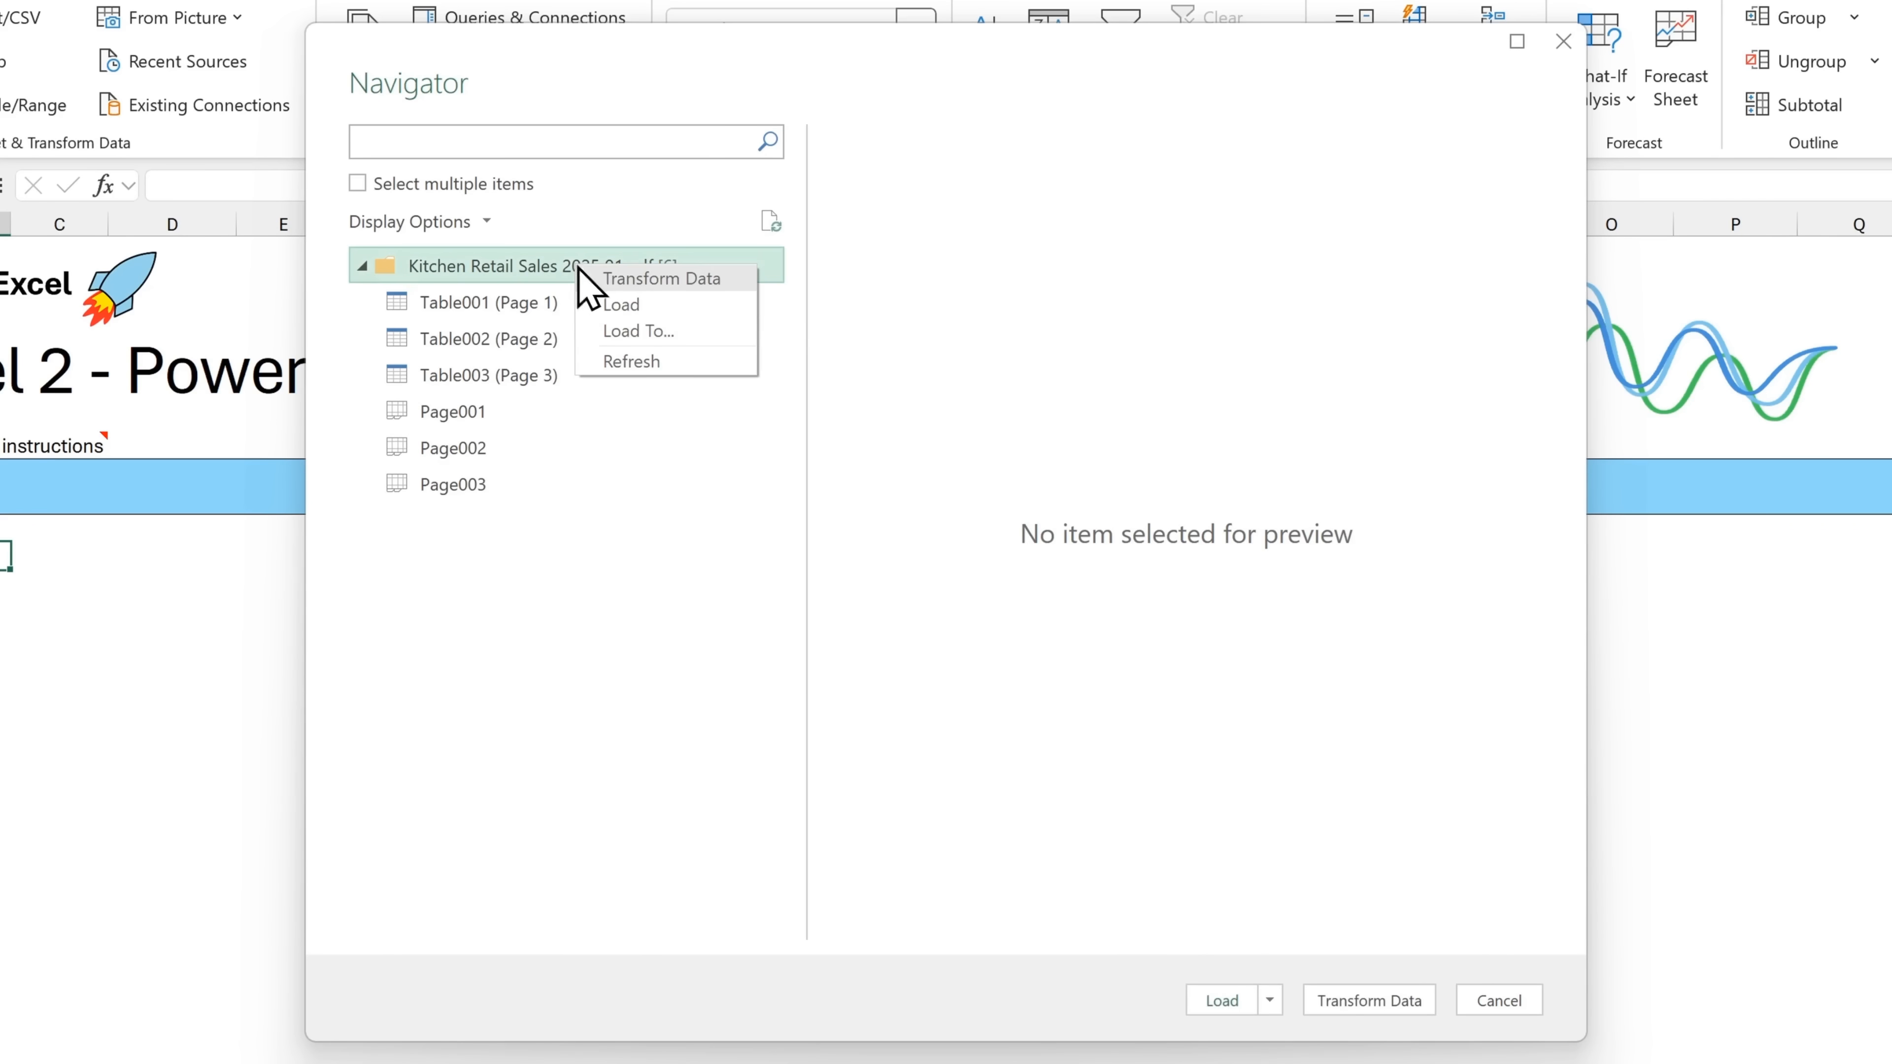
click(743, 281)
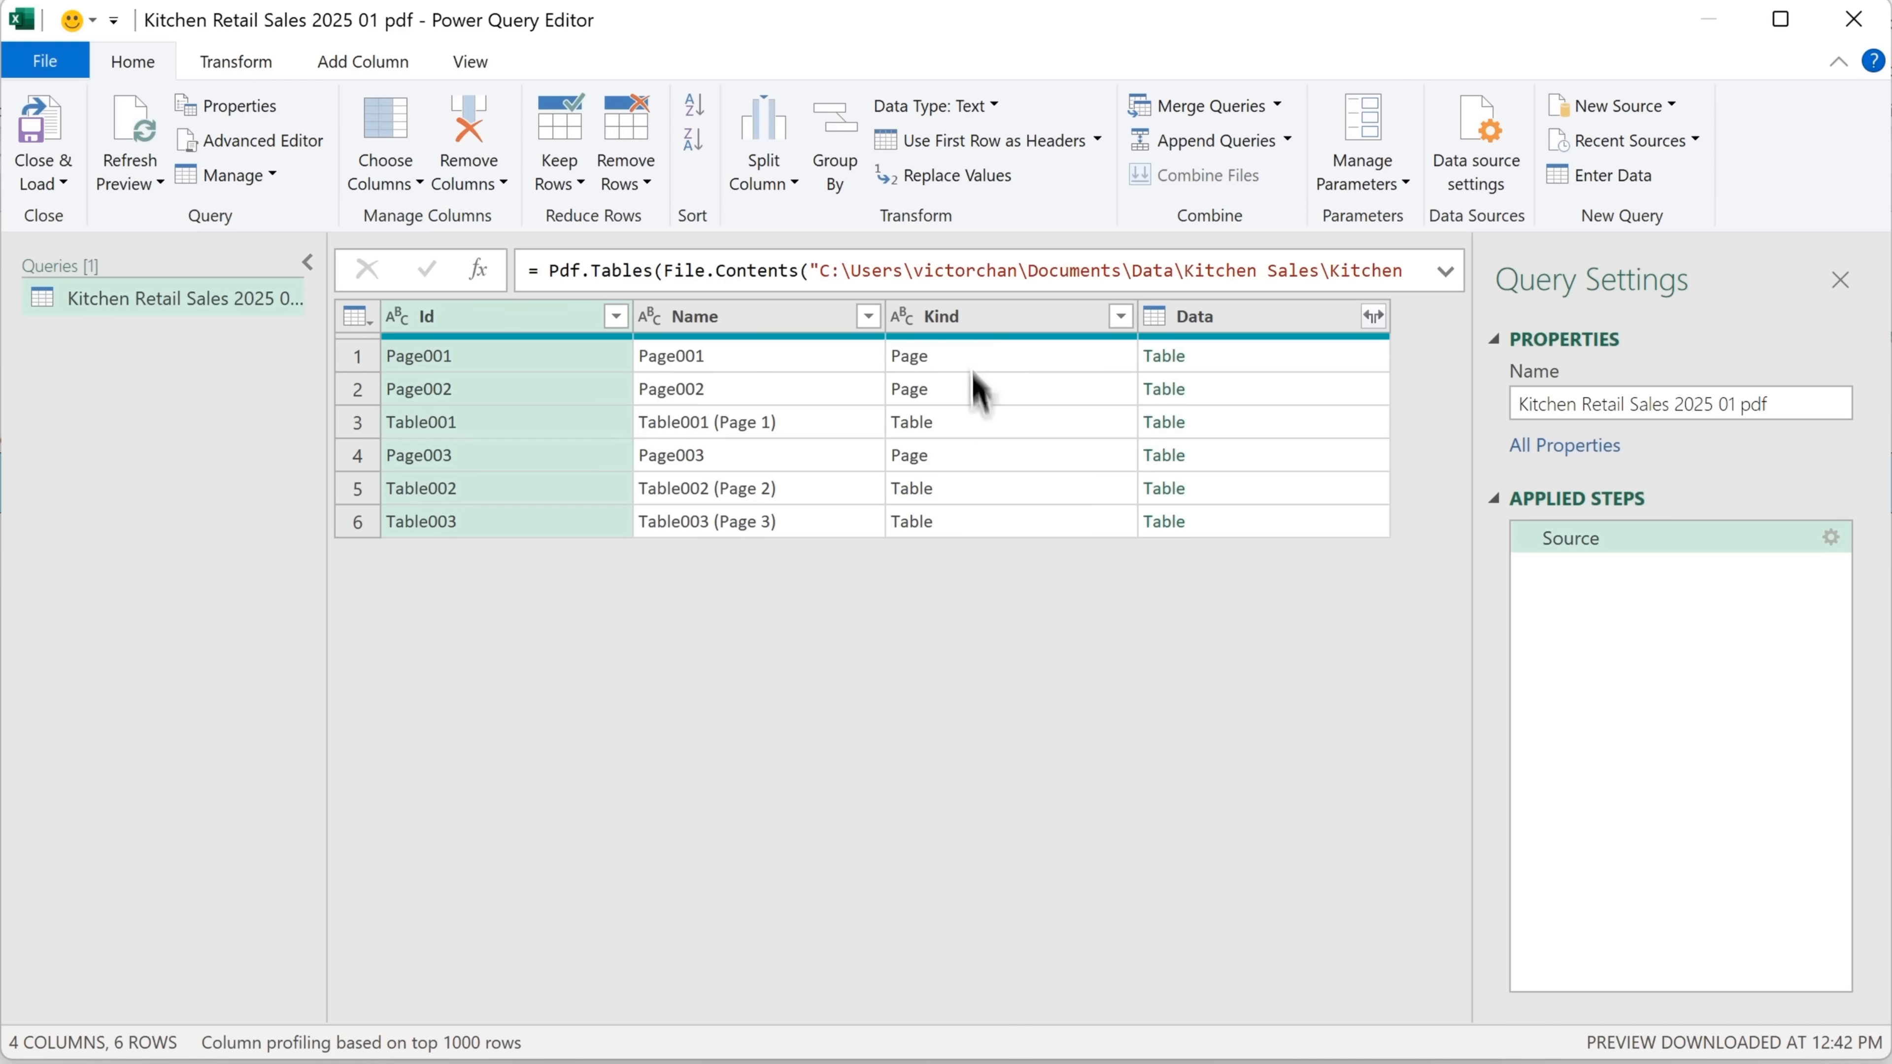
Filter the Kind column to keep only the Table rows
click(1120, 317)
click(733, 680)
click(989, 827)
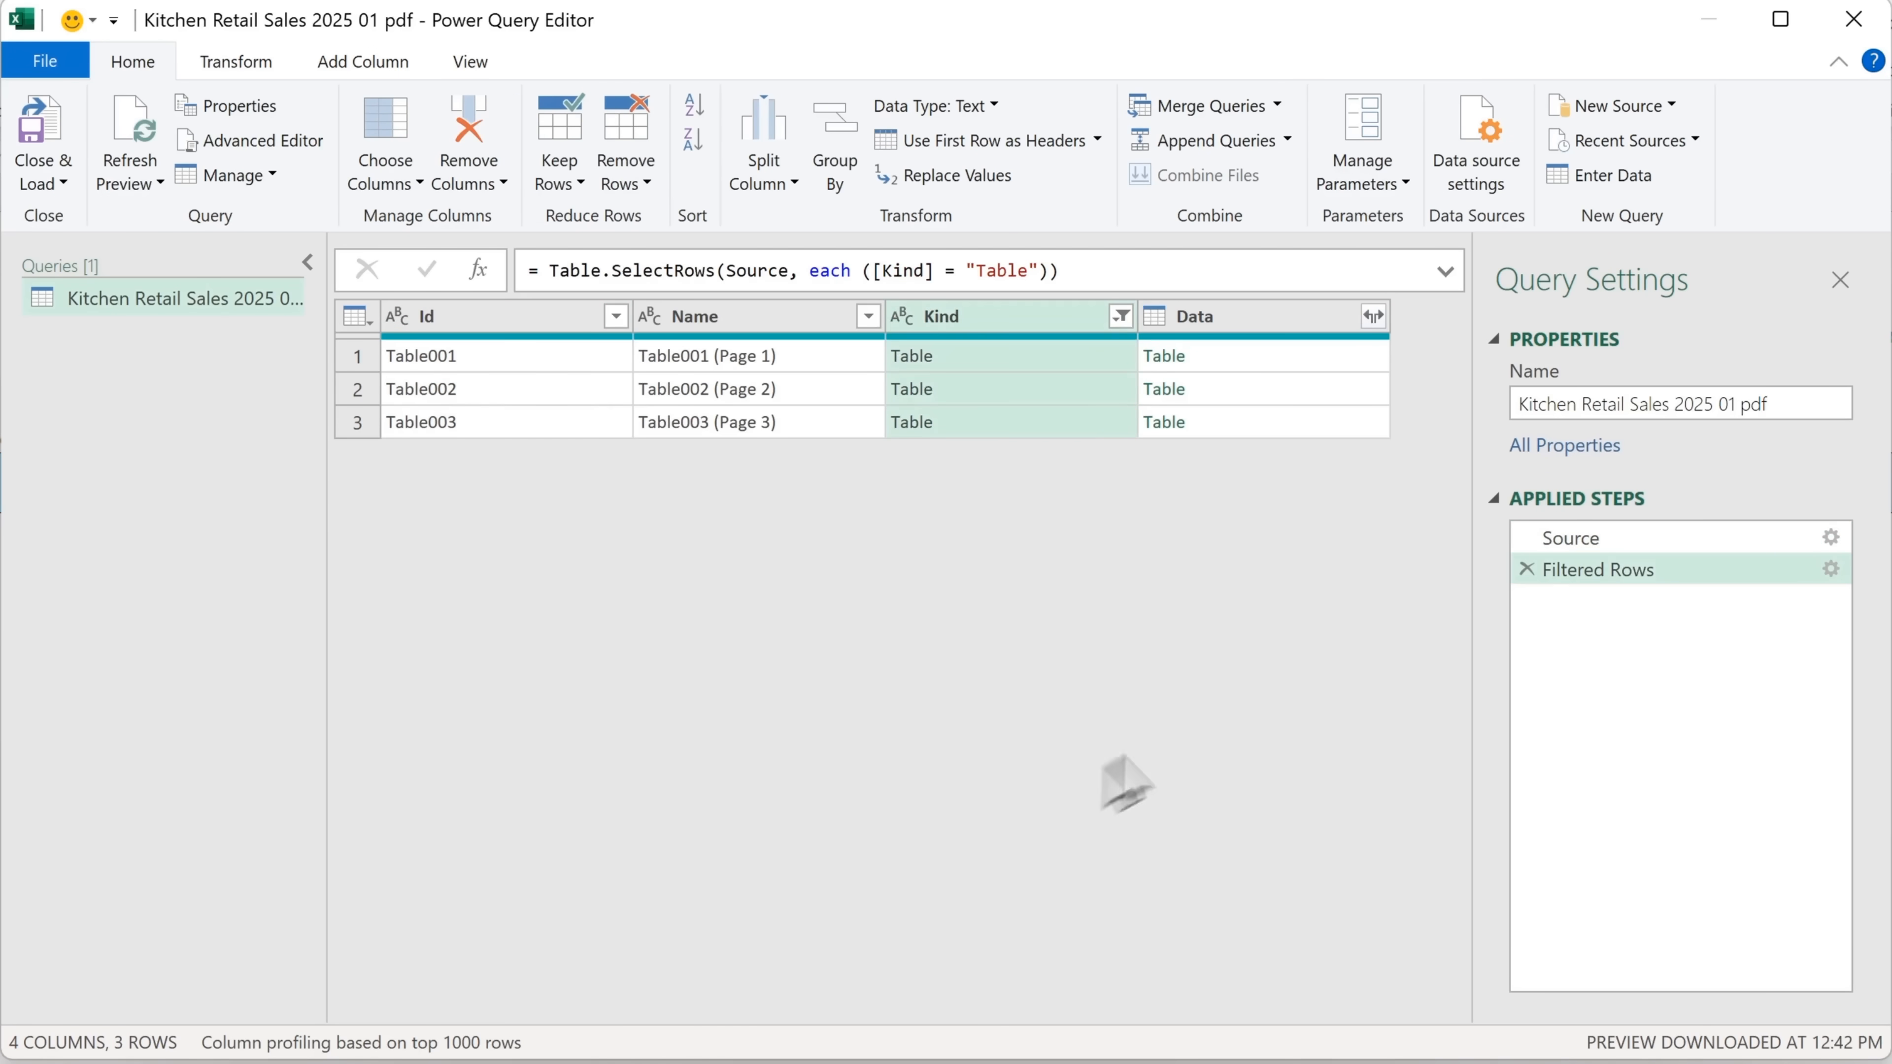
Rename the query as January
drag(1785, 403, 1517, 403)
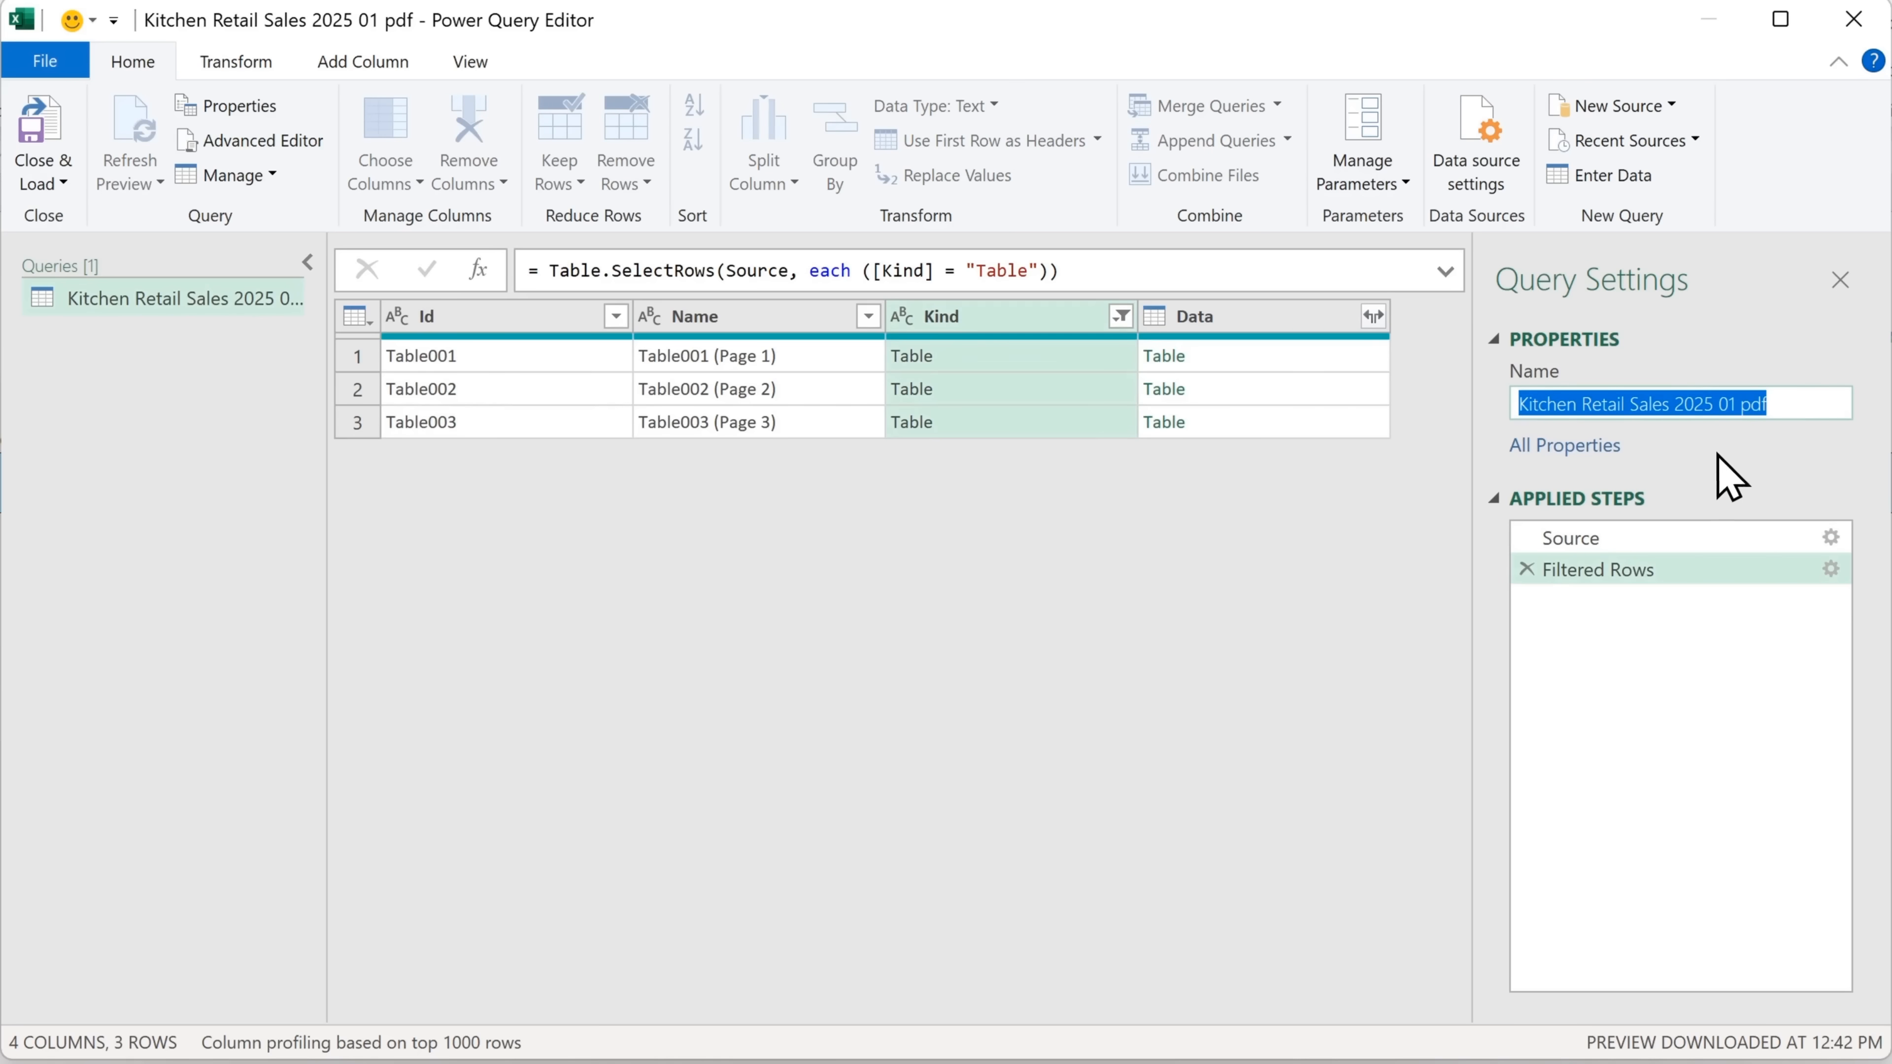
text(January)
key(Return)
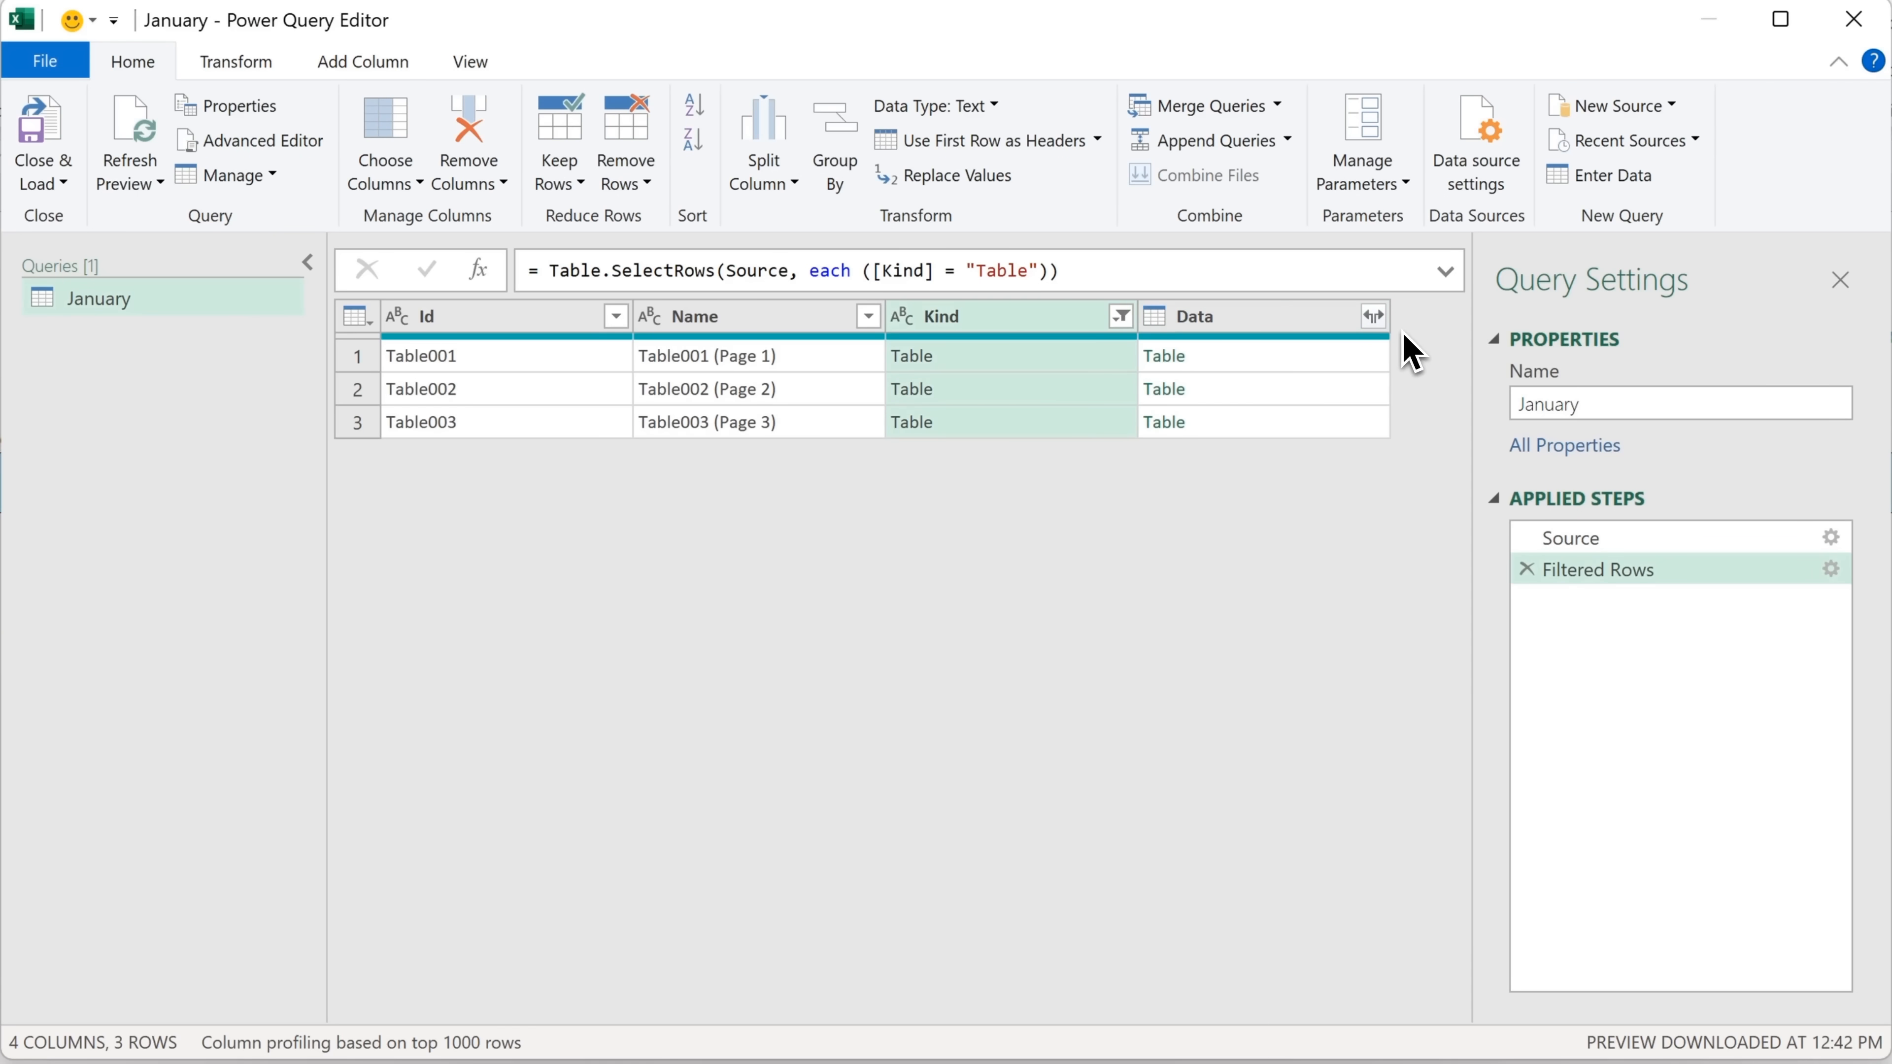
Expand the Data column into all of its columns, using the original column name as prefix
click(1372, 315)
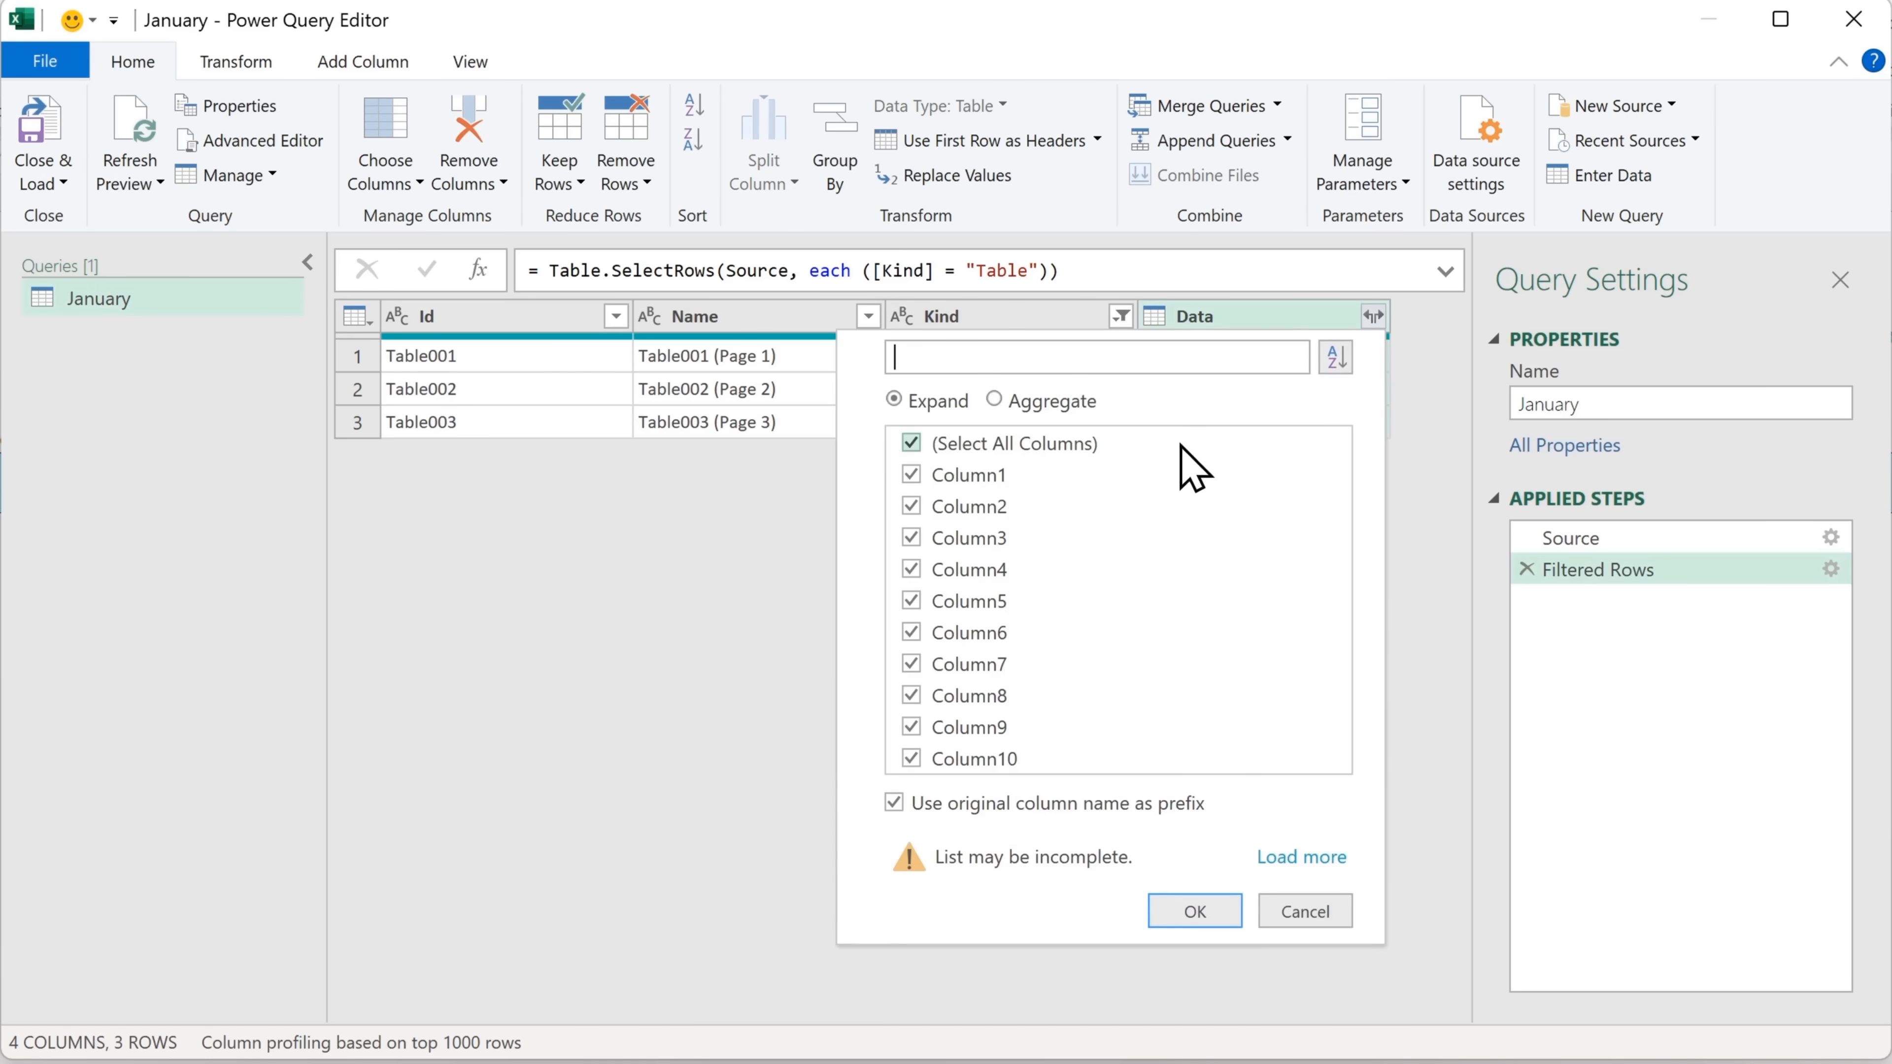
click(1208, 918)
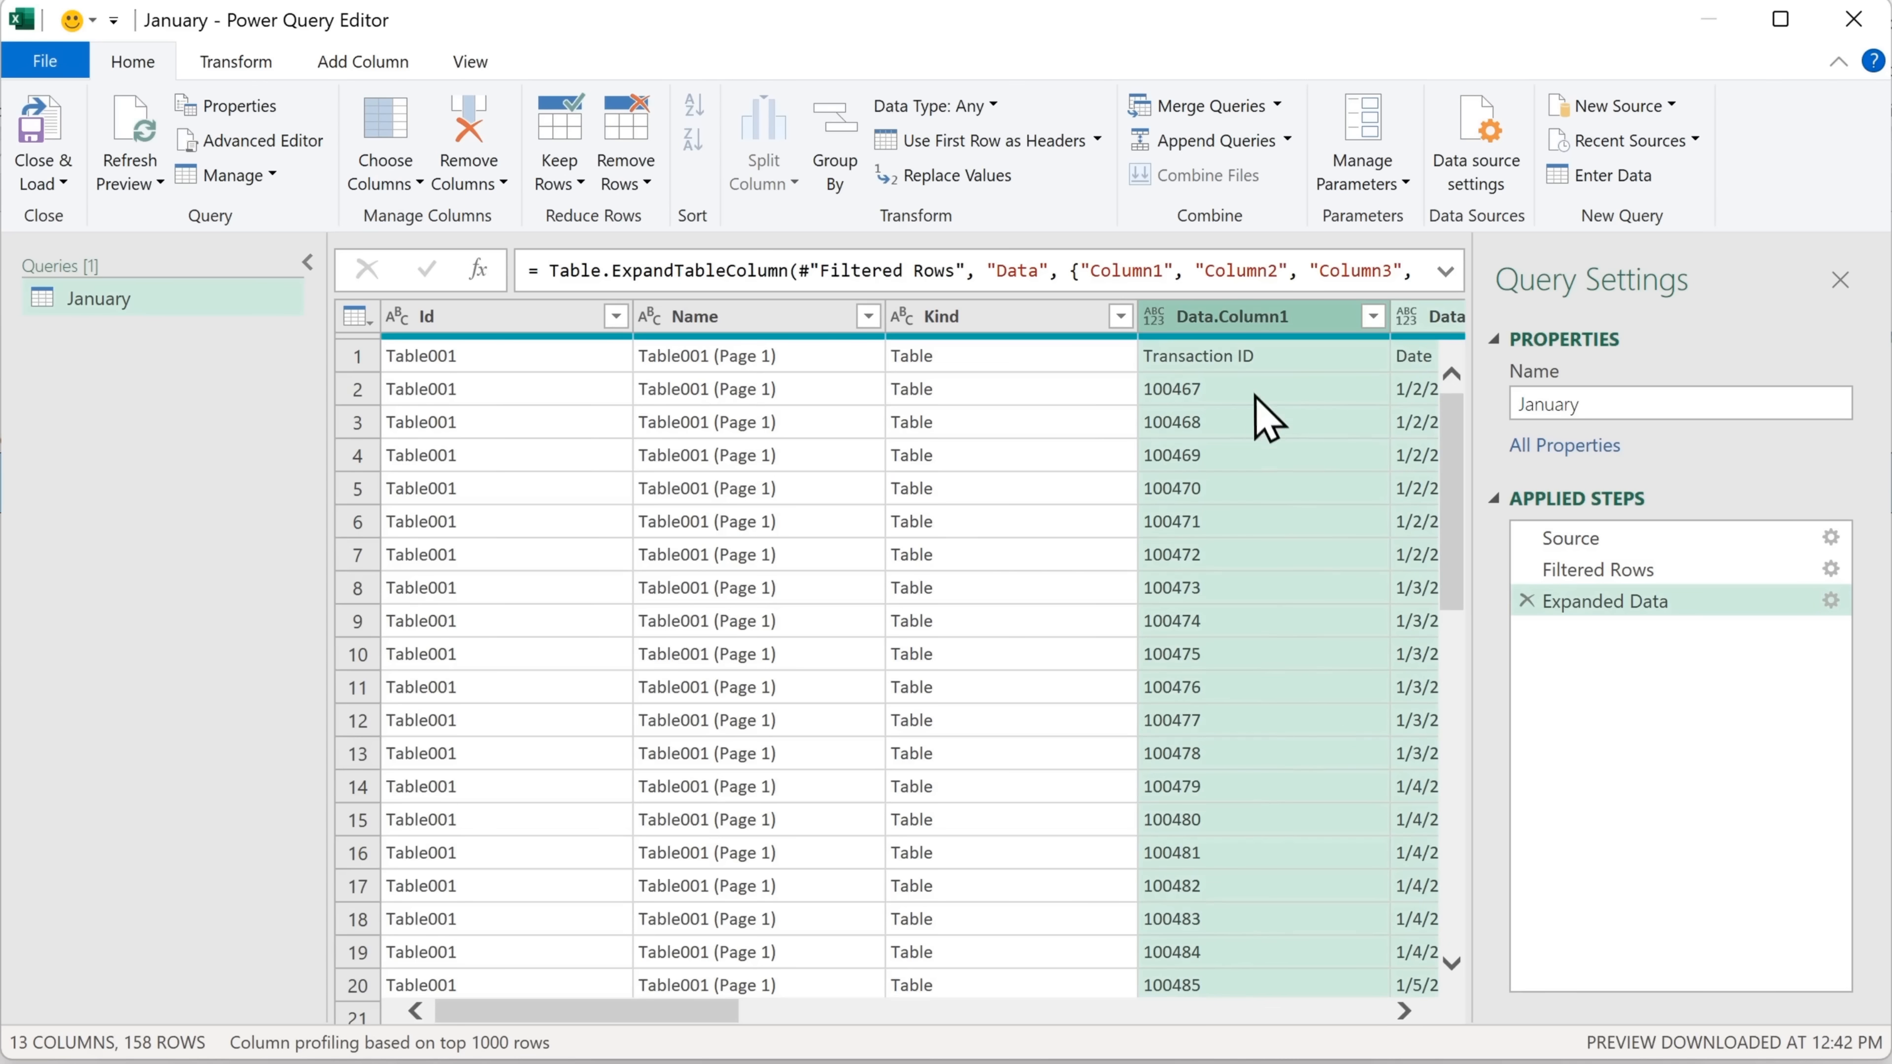
mouse_move(700, 1017)
mouse_down()
mouse_move(779, 1040)
mouse_move(1321, 1032)
mouse_move(1364, 1014)
mouse_move(700, 1013)
mouse_up()
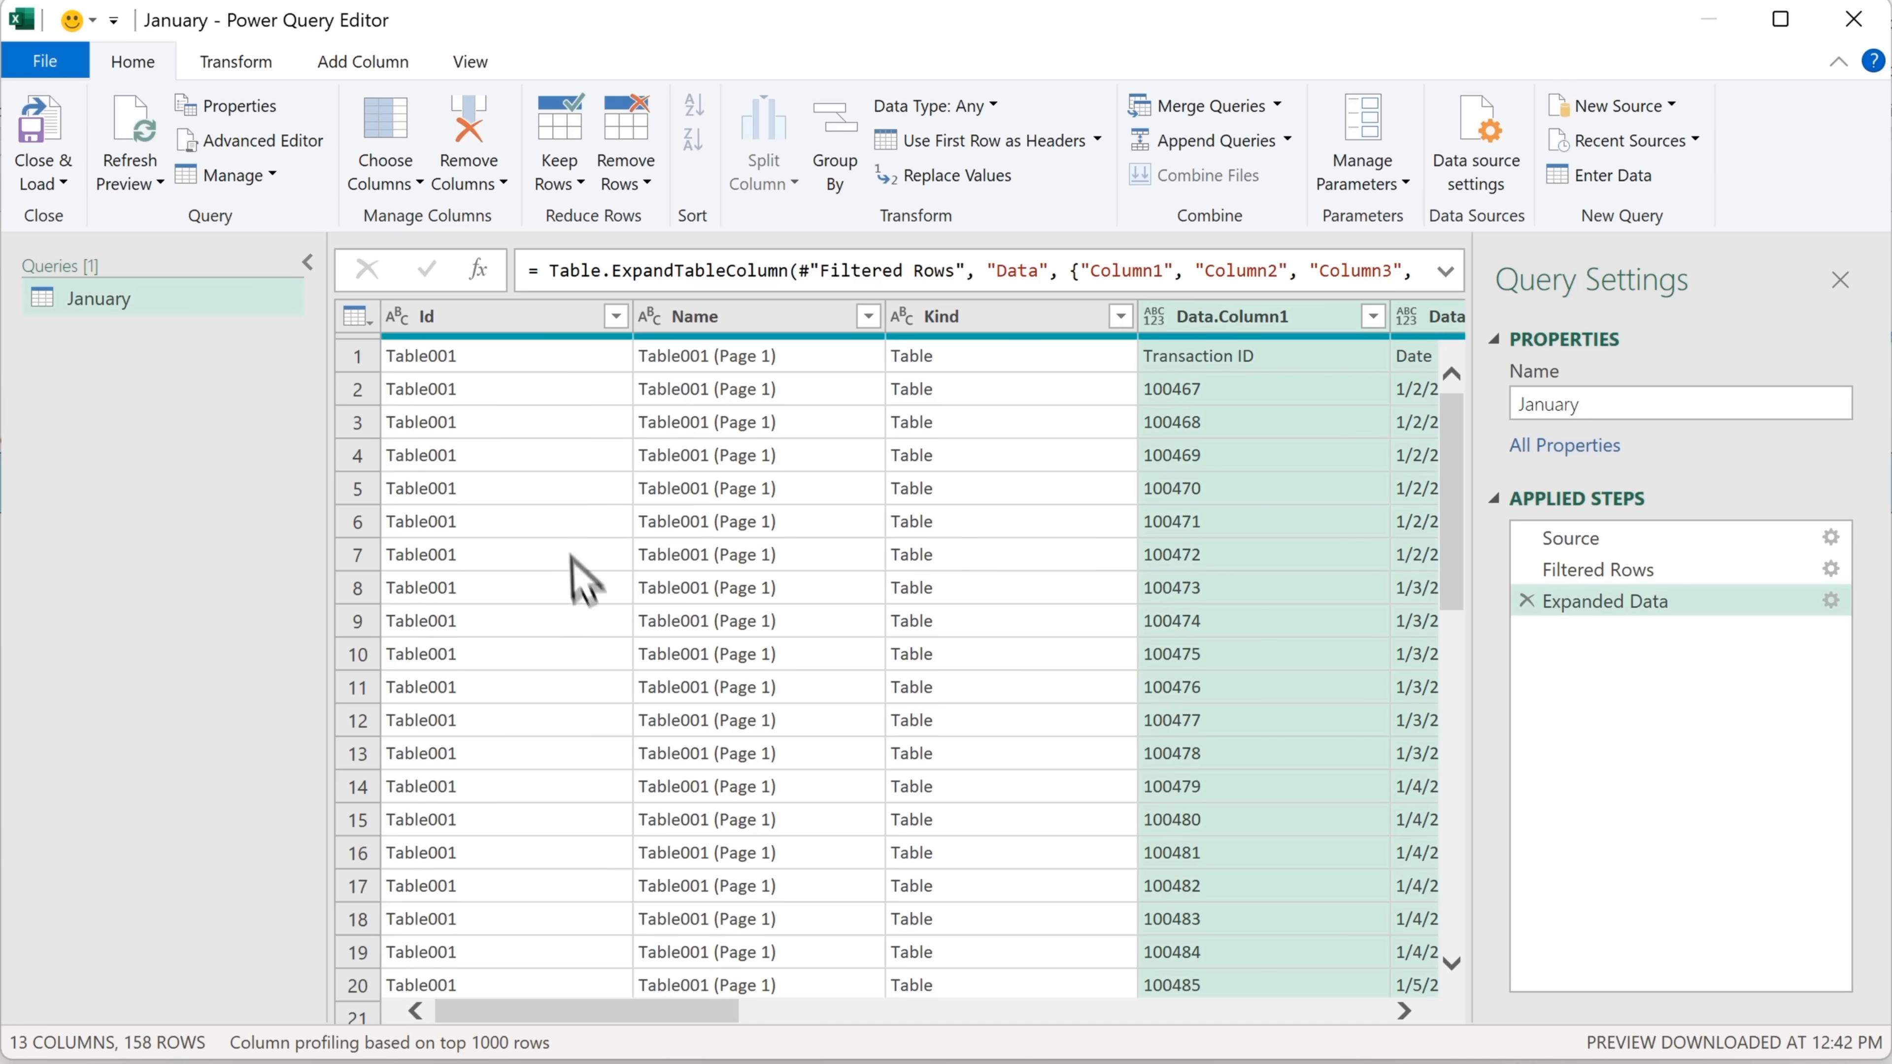
Remove all columns other than the expanded Data columns and use the first row as headers
right_click(1254, 328)
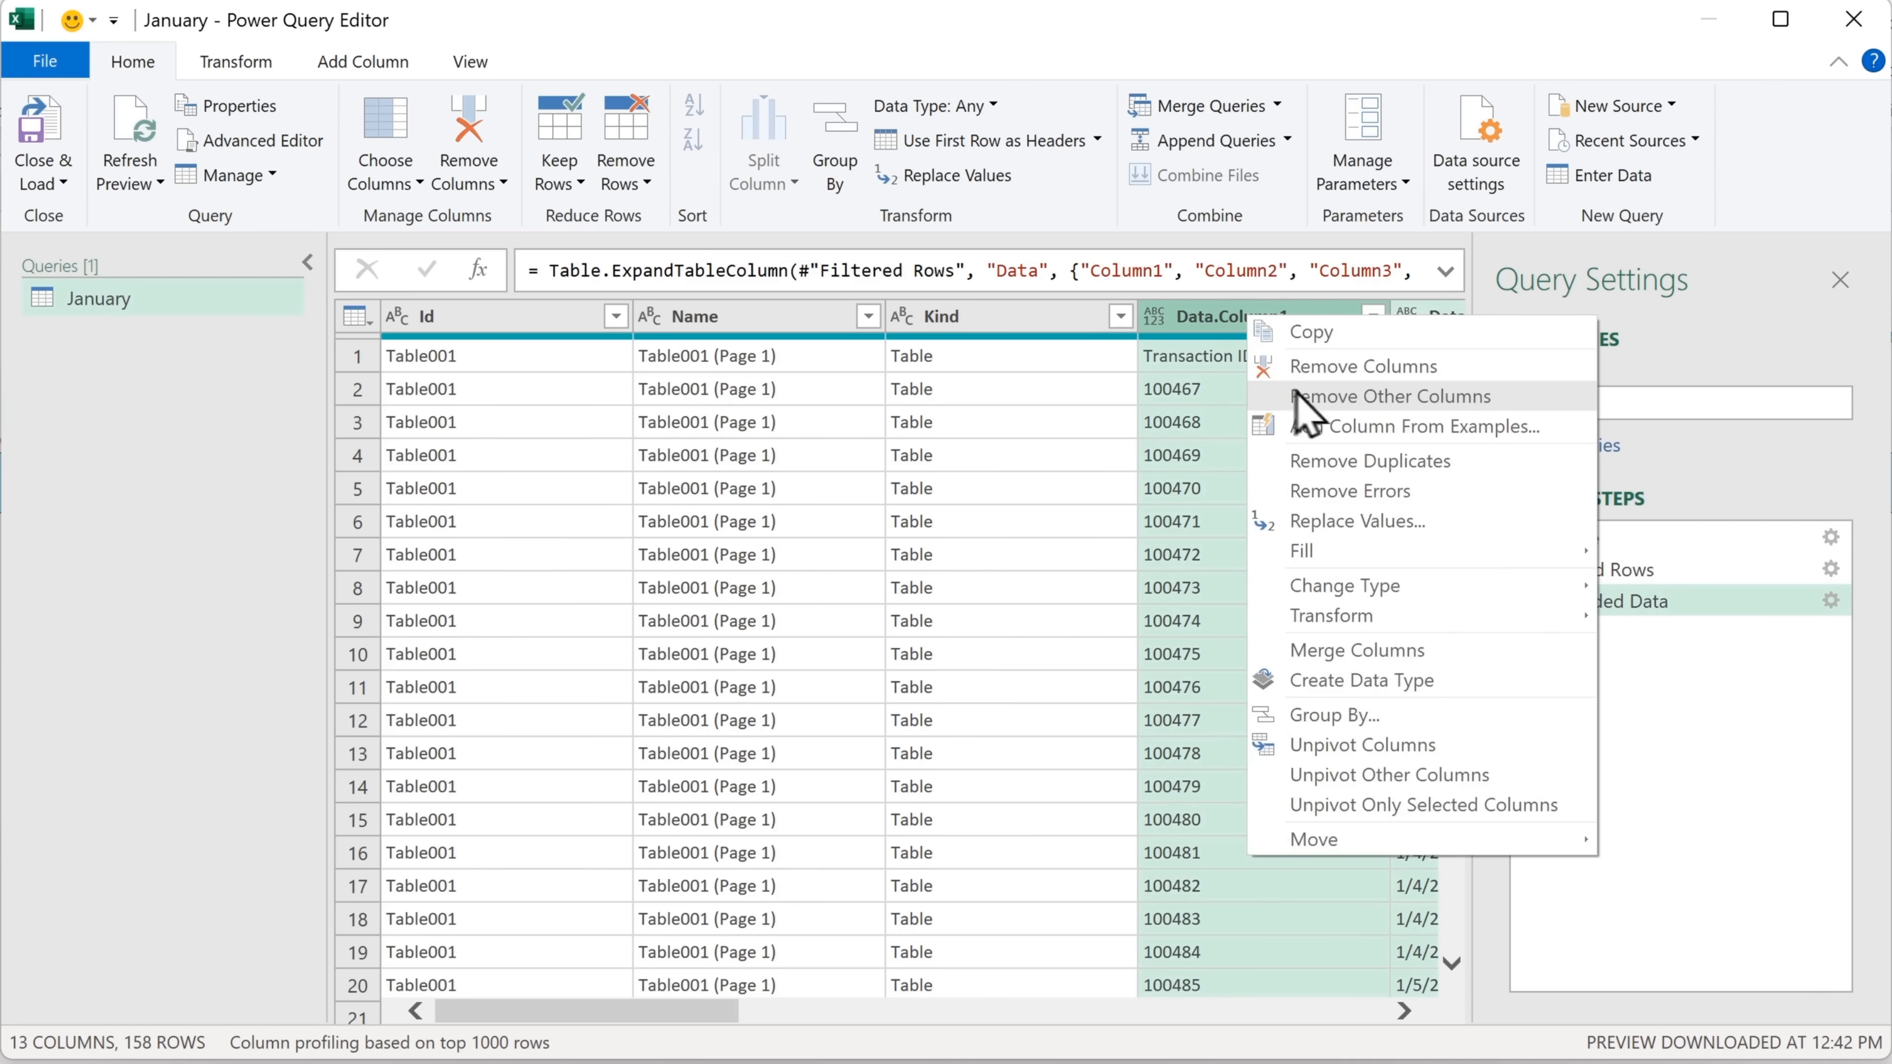
click(1453, 421)
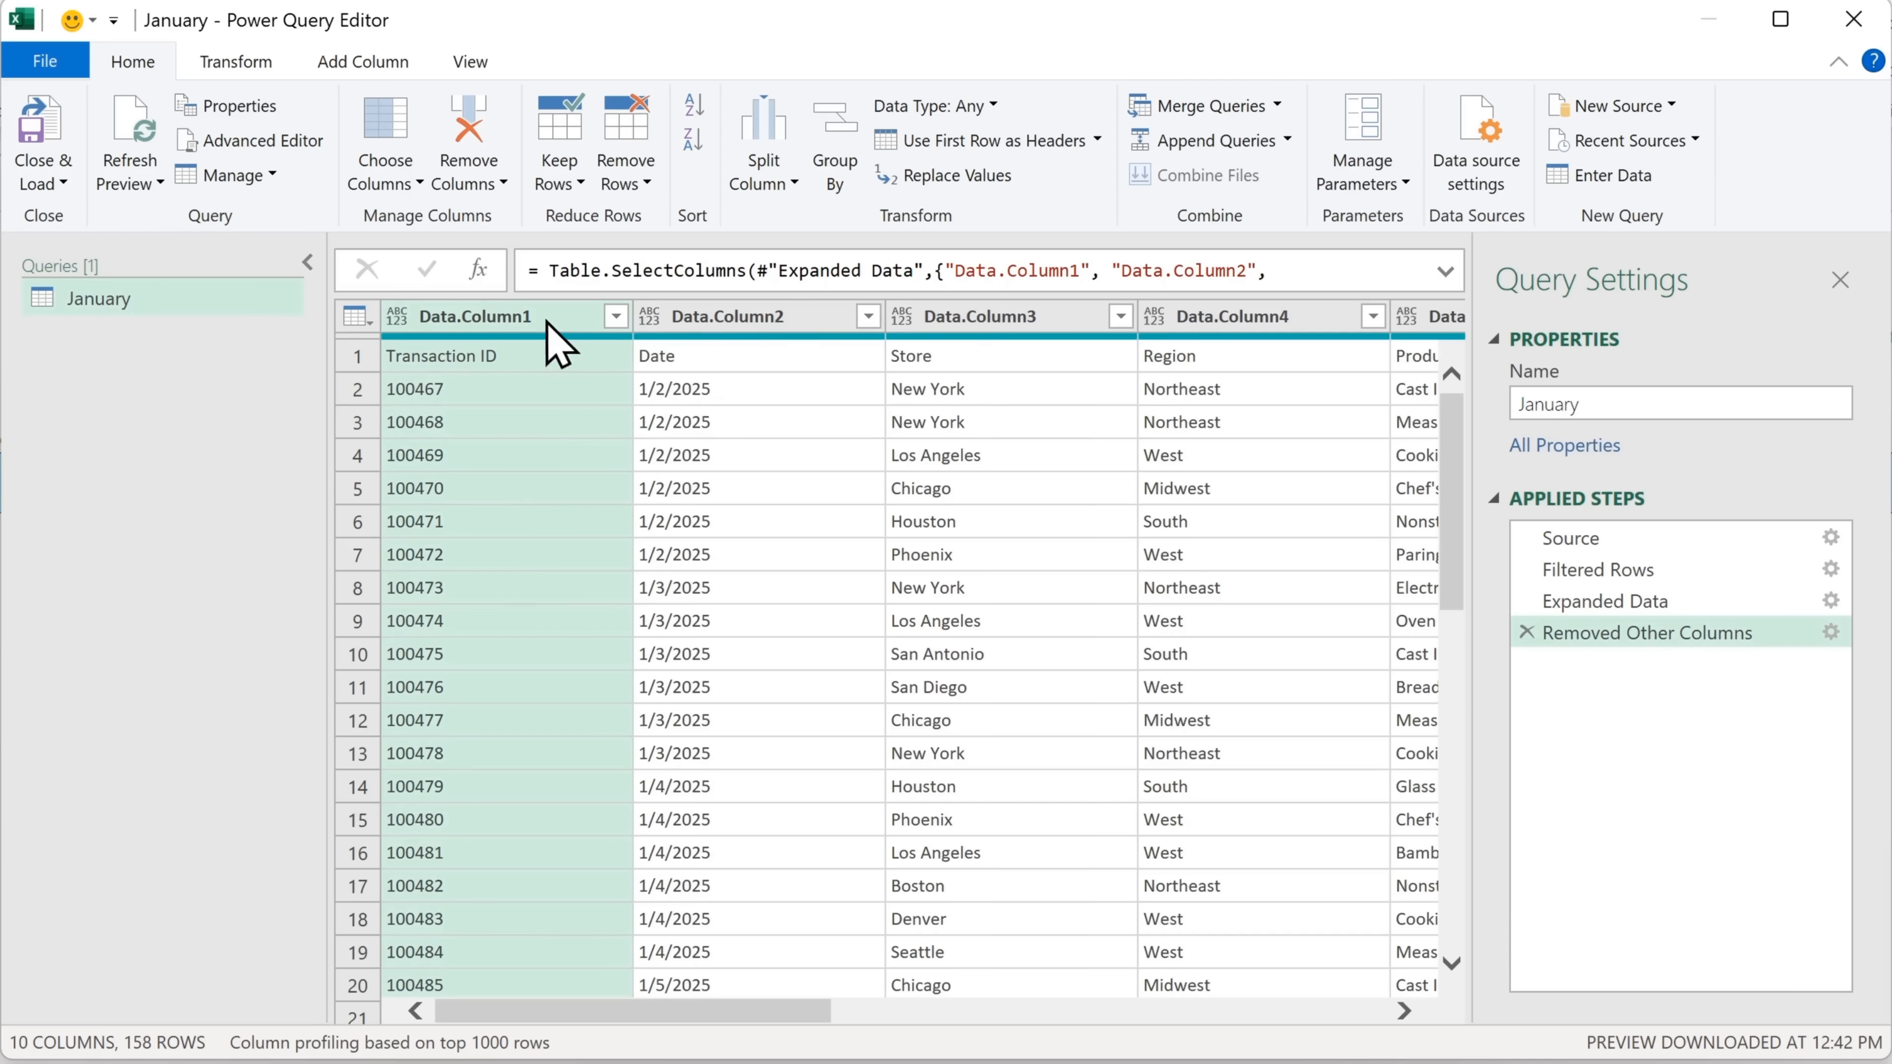
click(356, 317)
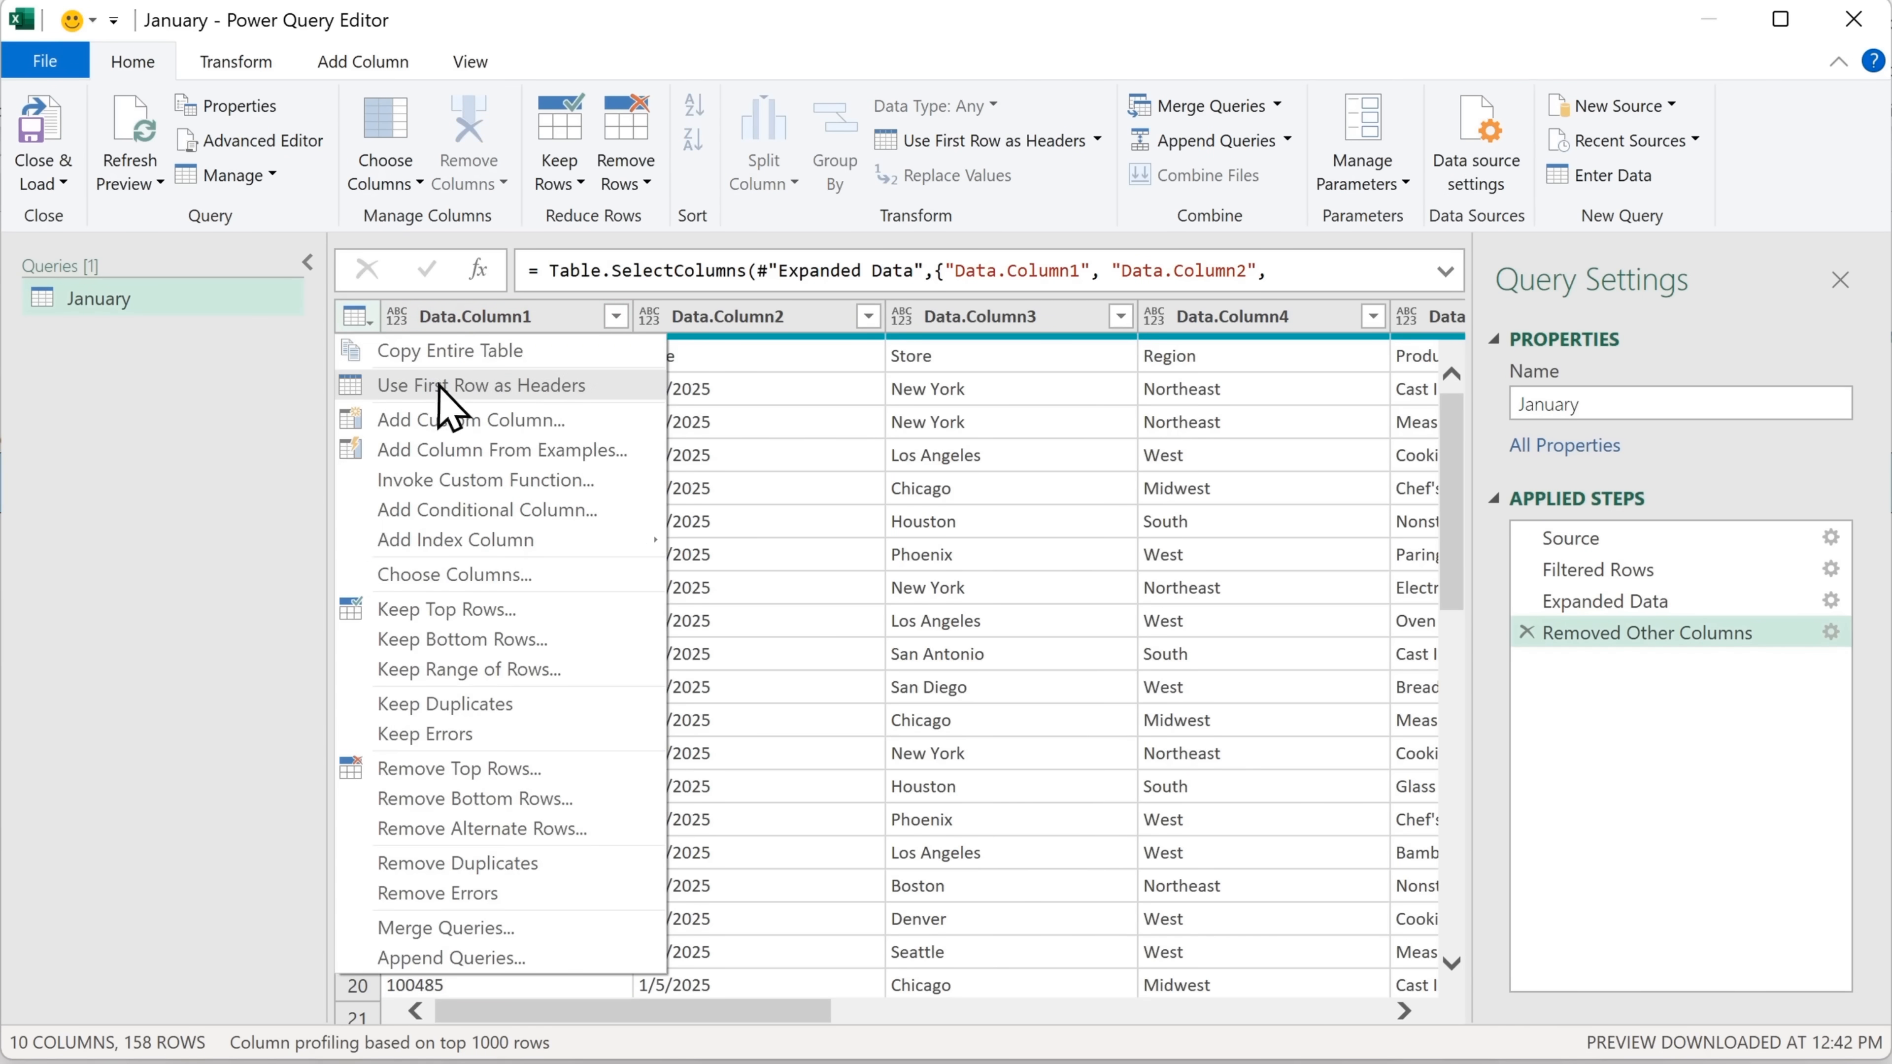
click(626, 386)
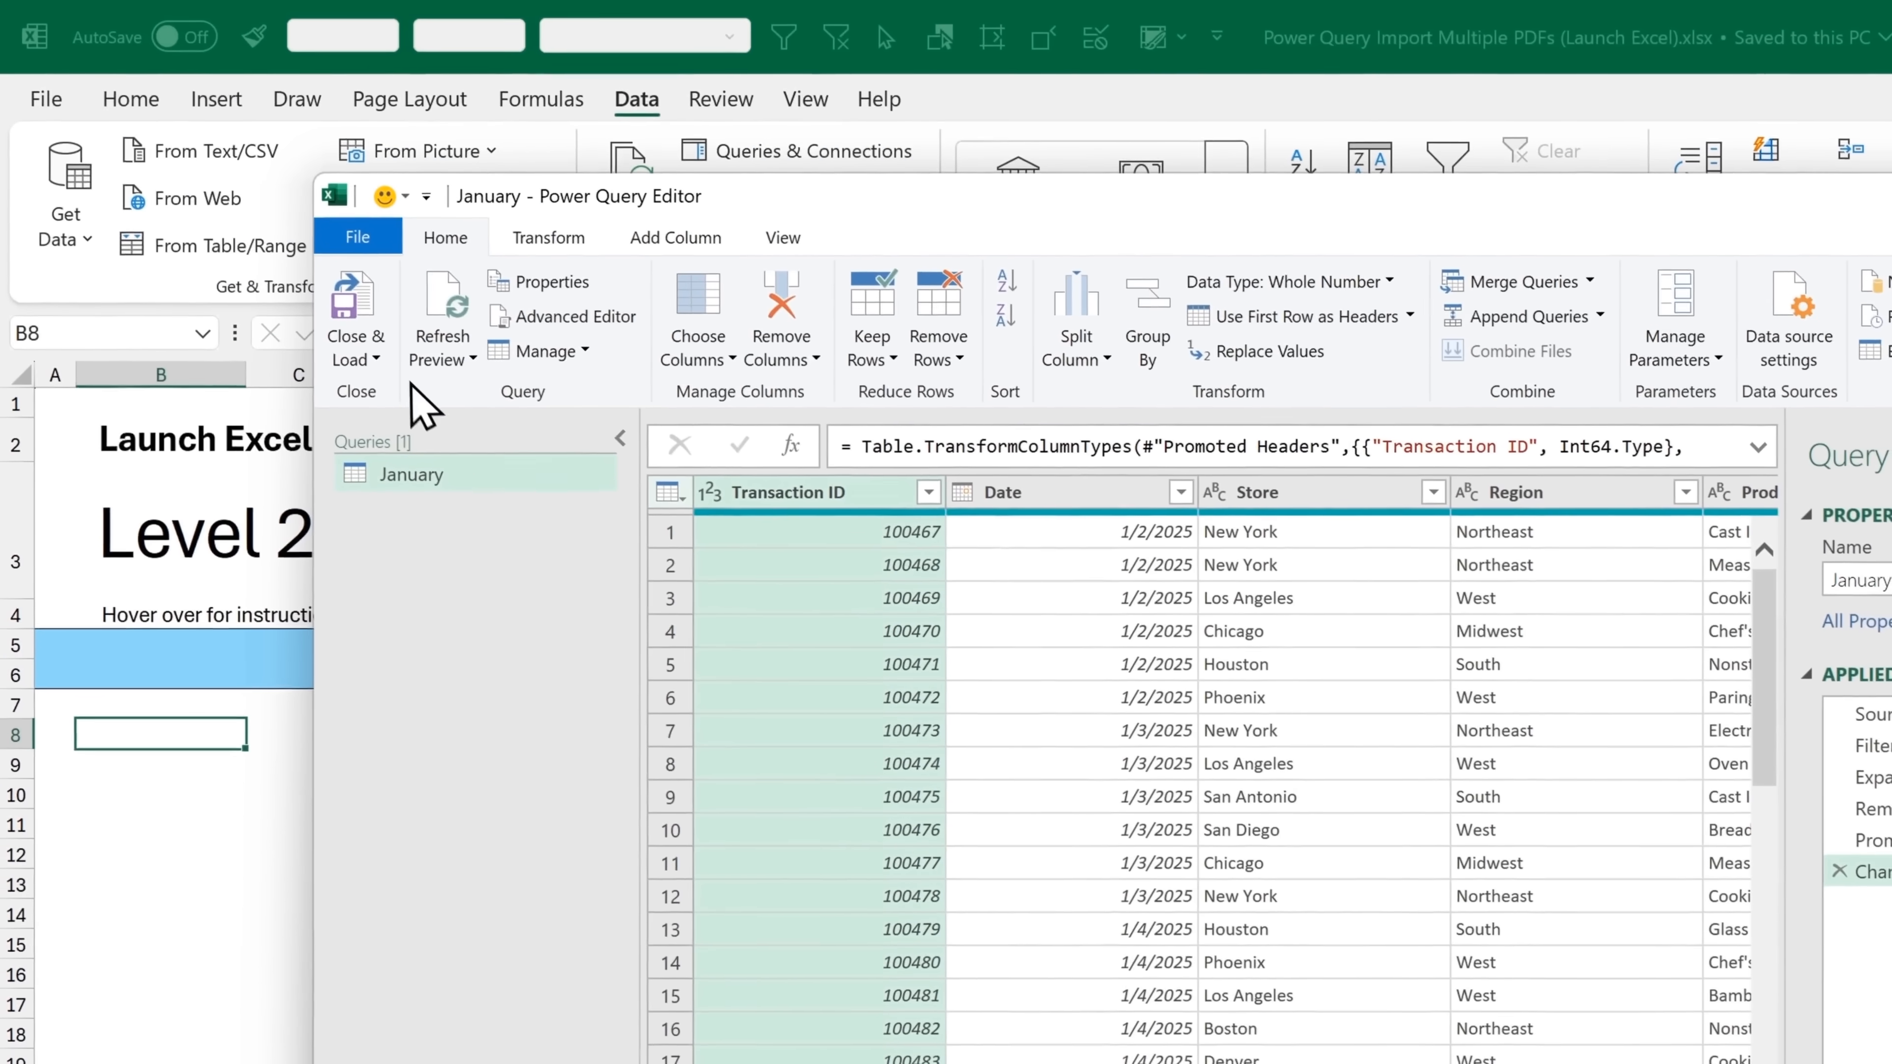
Load the January query as a table into the existing worksheet at cell B8 and look through the loaded rows
click(382, 362)
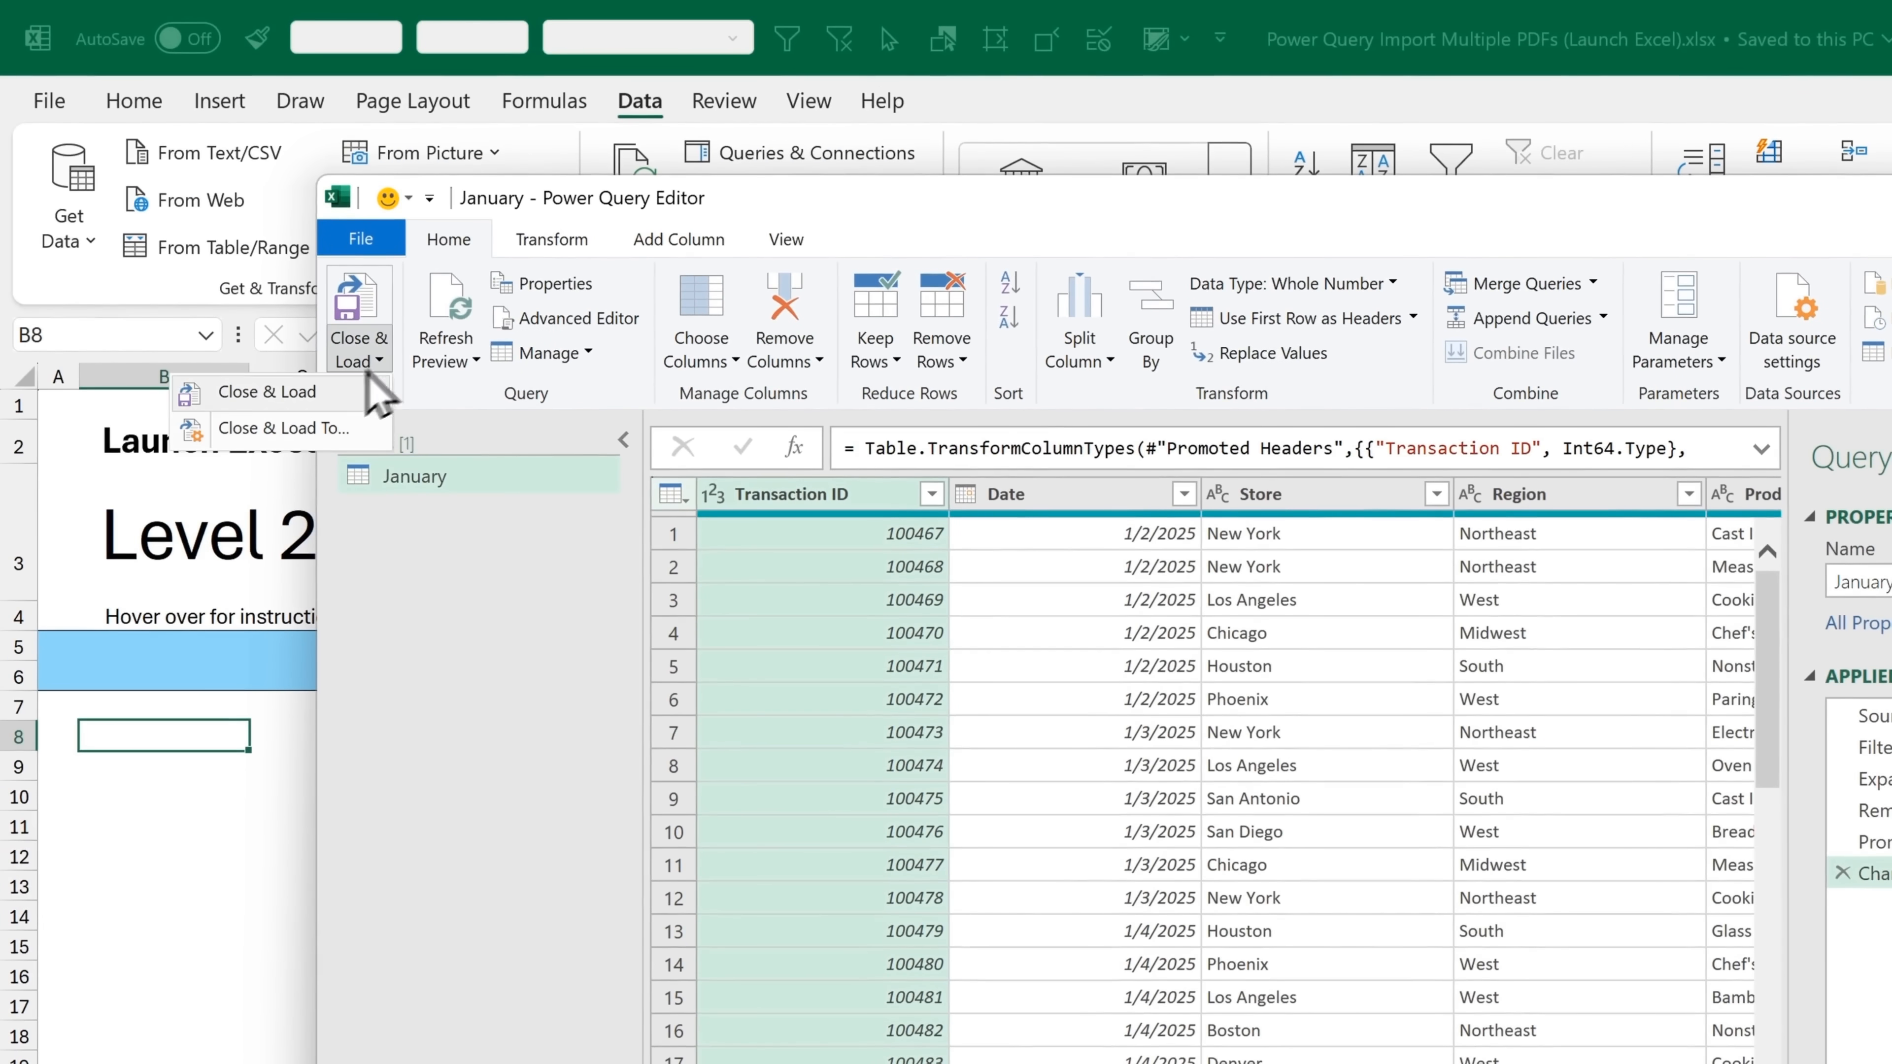
click(363, 440)
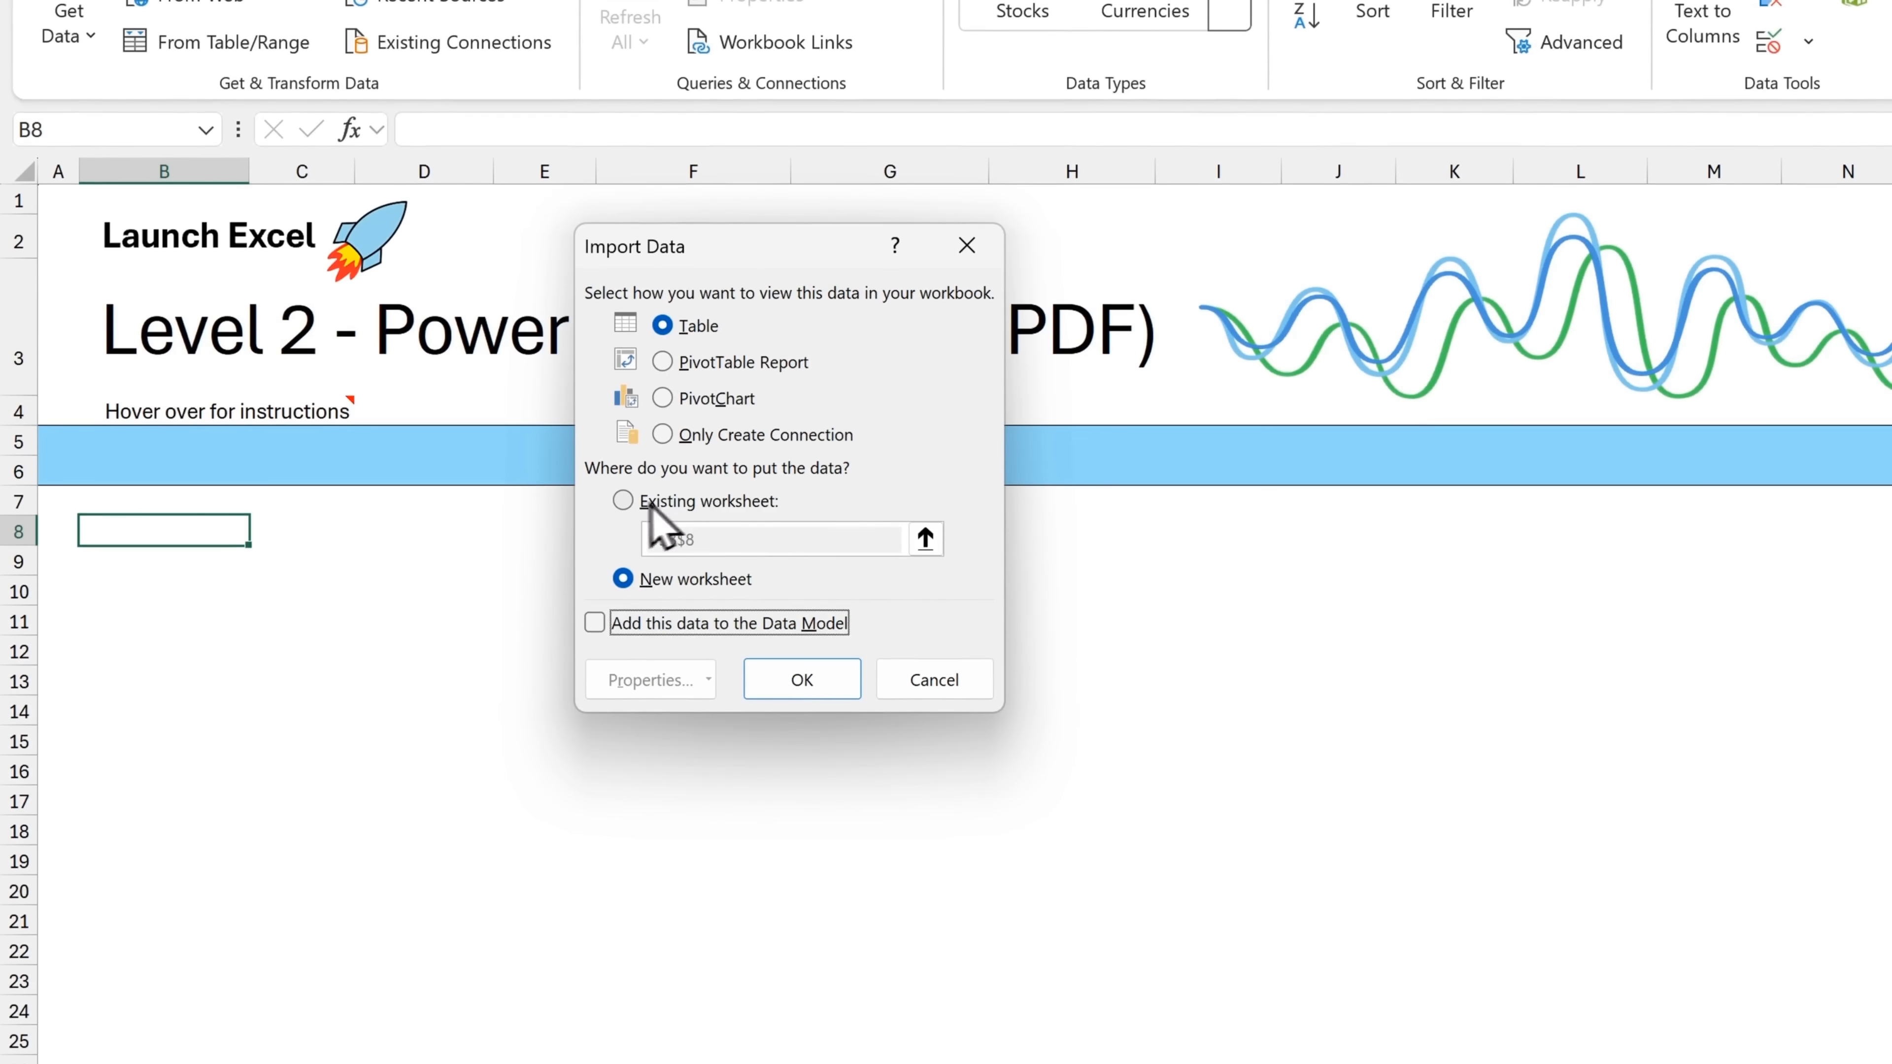
click(686, 500)
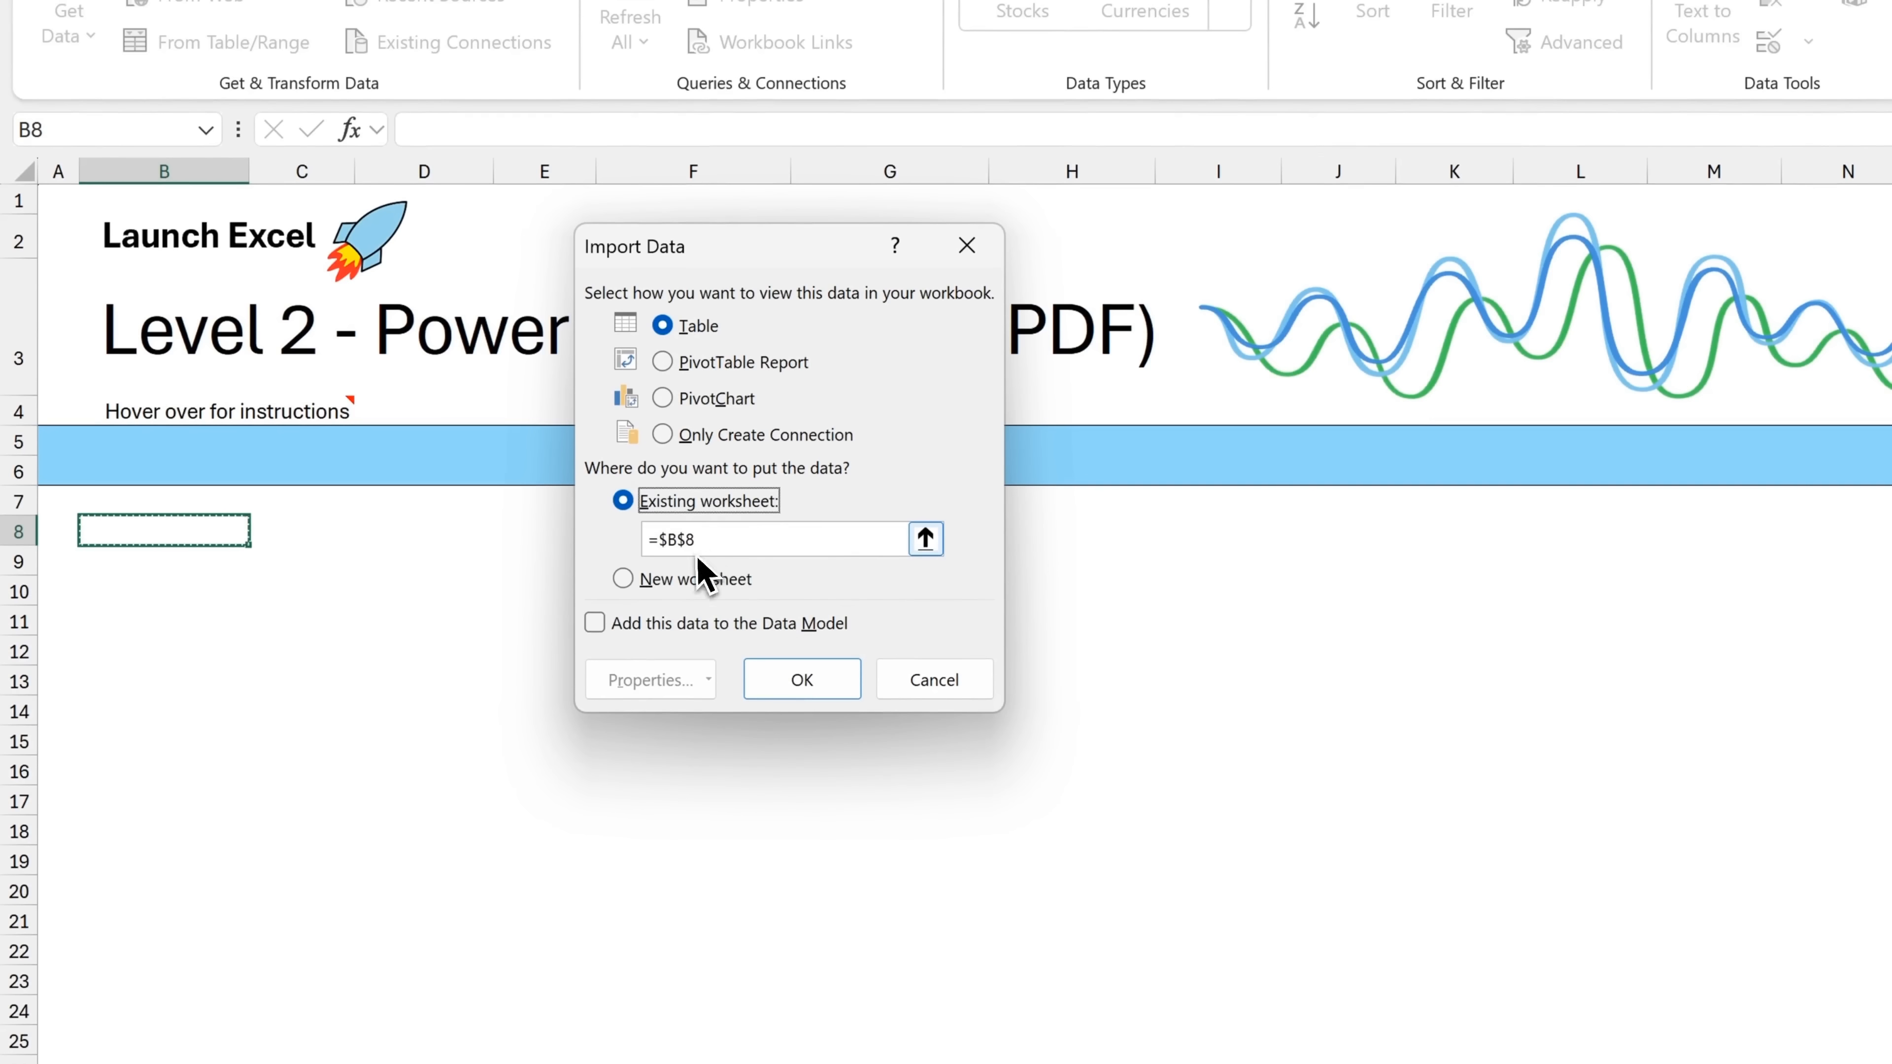
click(843, 677)
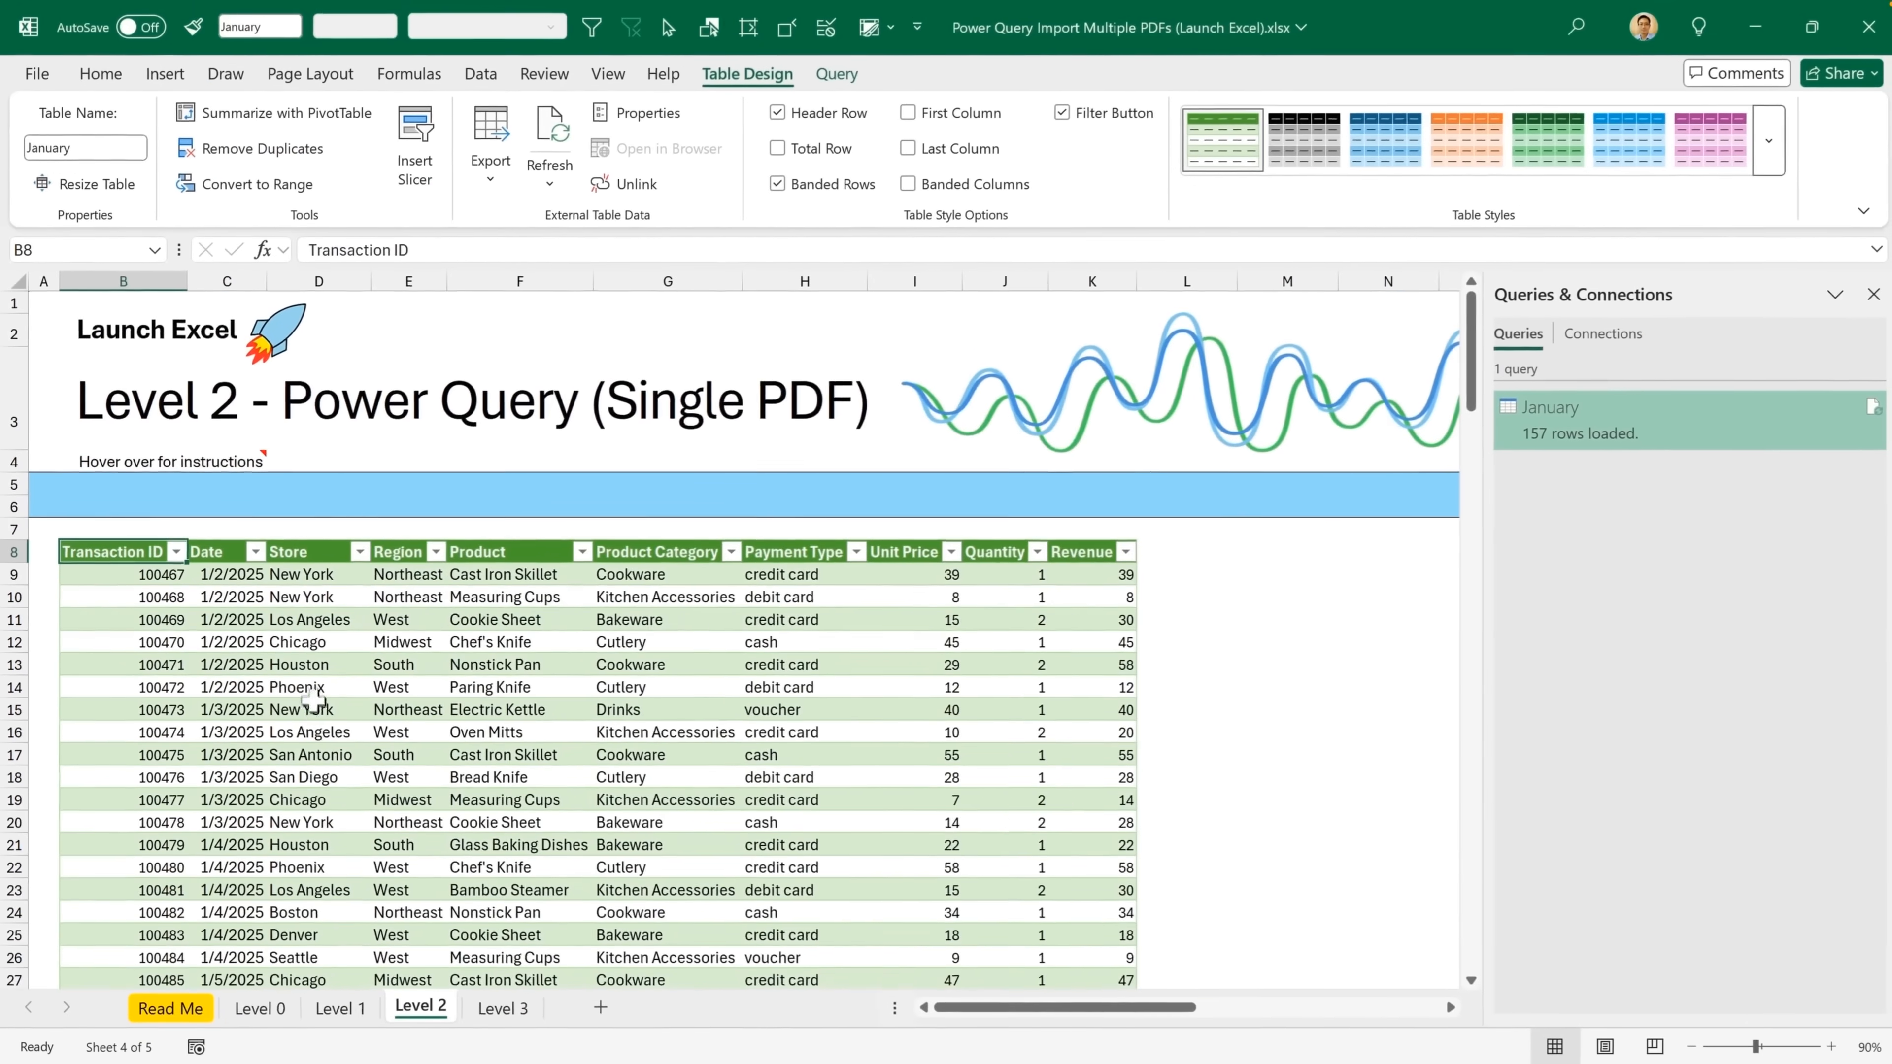
scroll(311, 697, down, 5)
scroll(311, 696, down, 20)
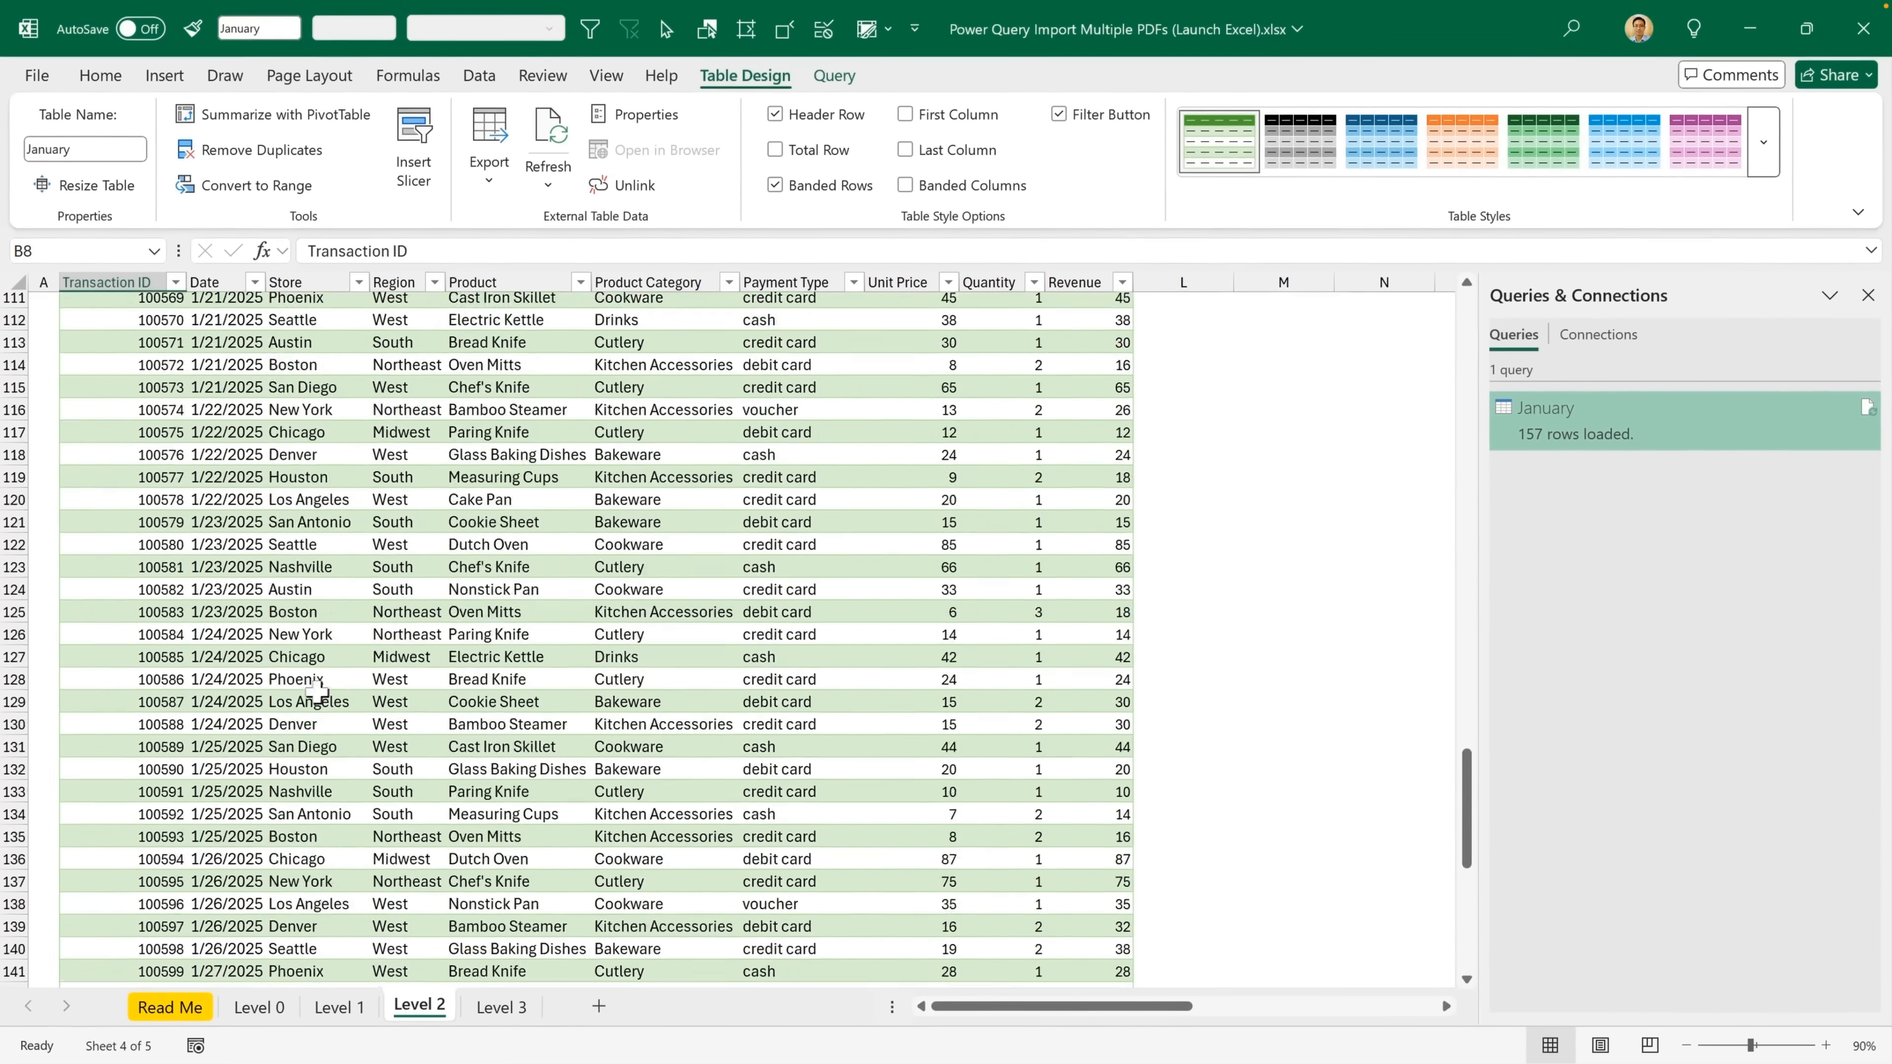
scroll(311, 697, down, 12)
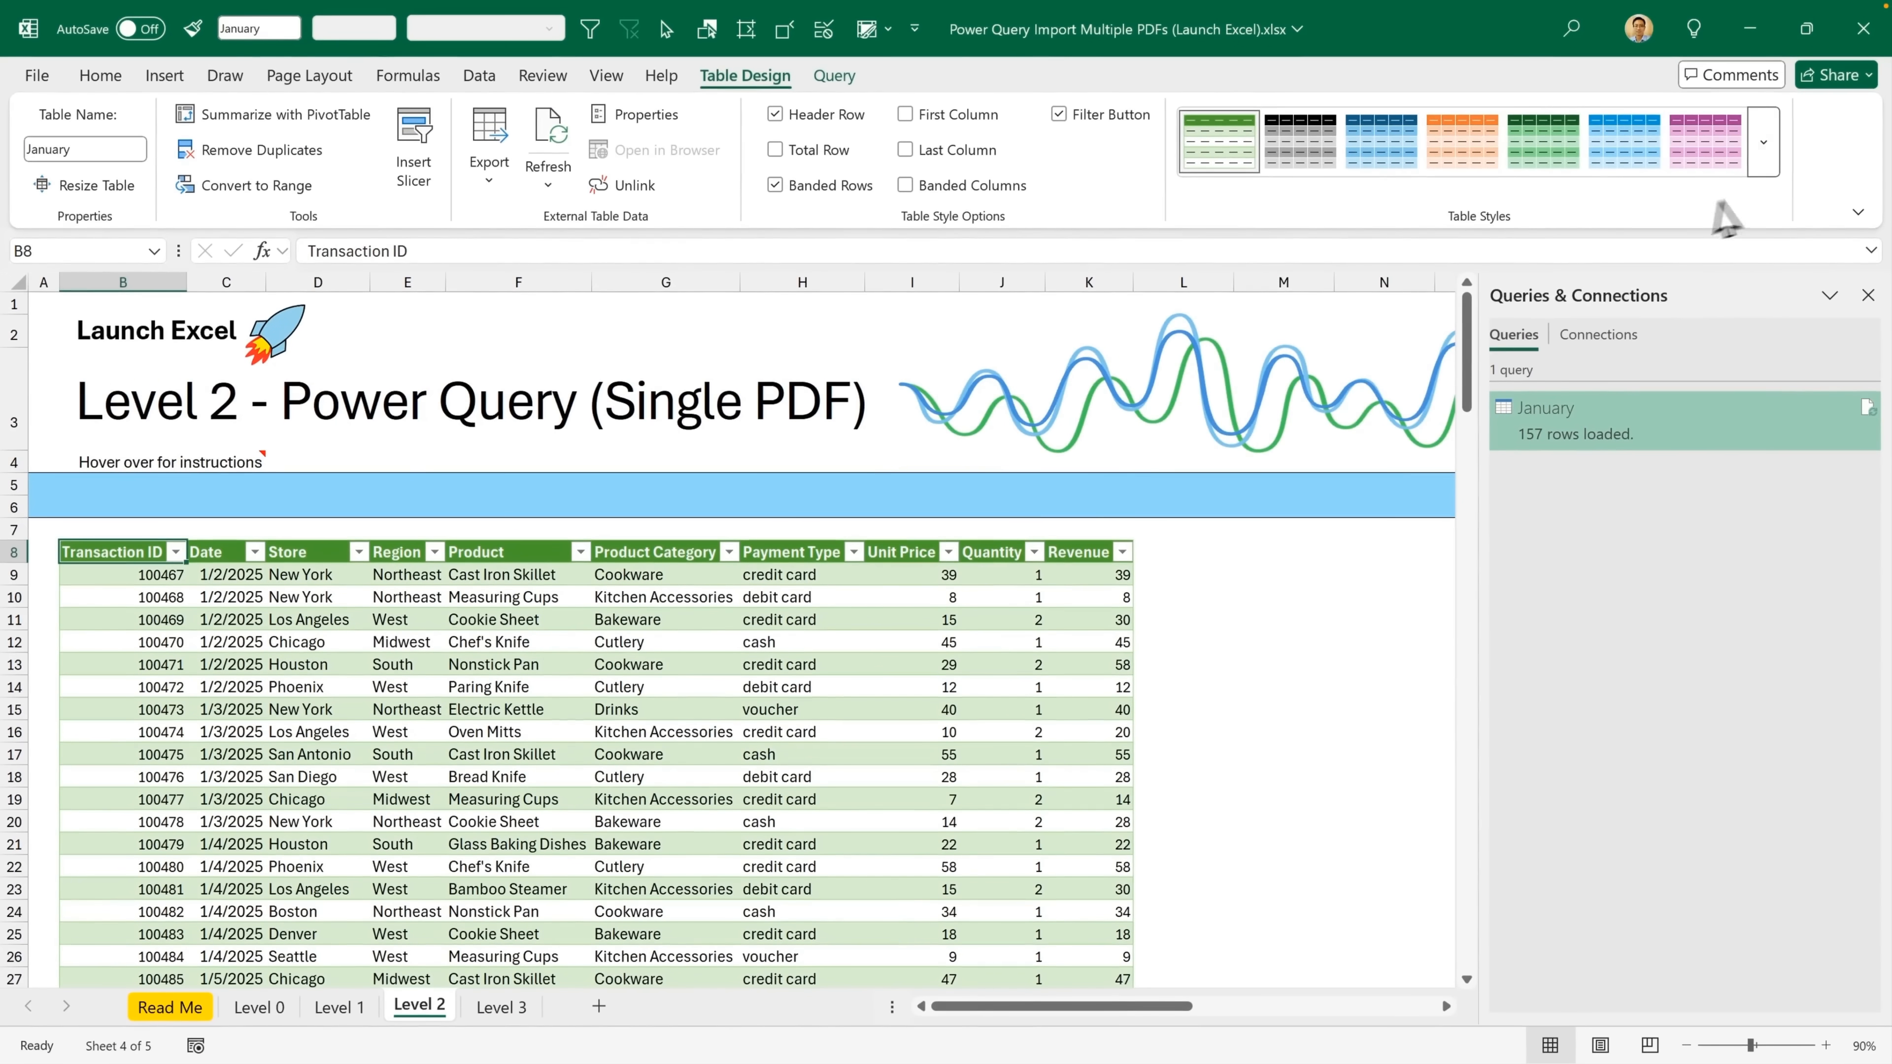
Apply the light table style with the dark blue header to the January table and set that style as default
click(1763, 150)
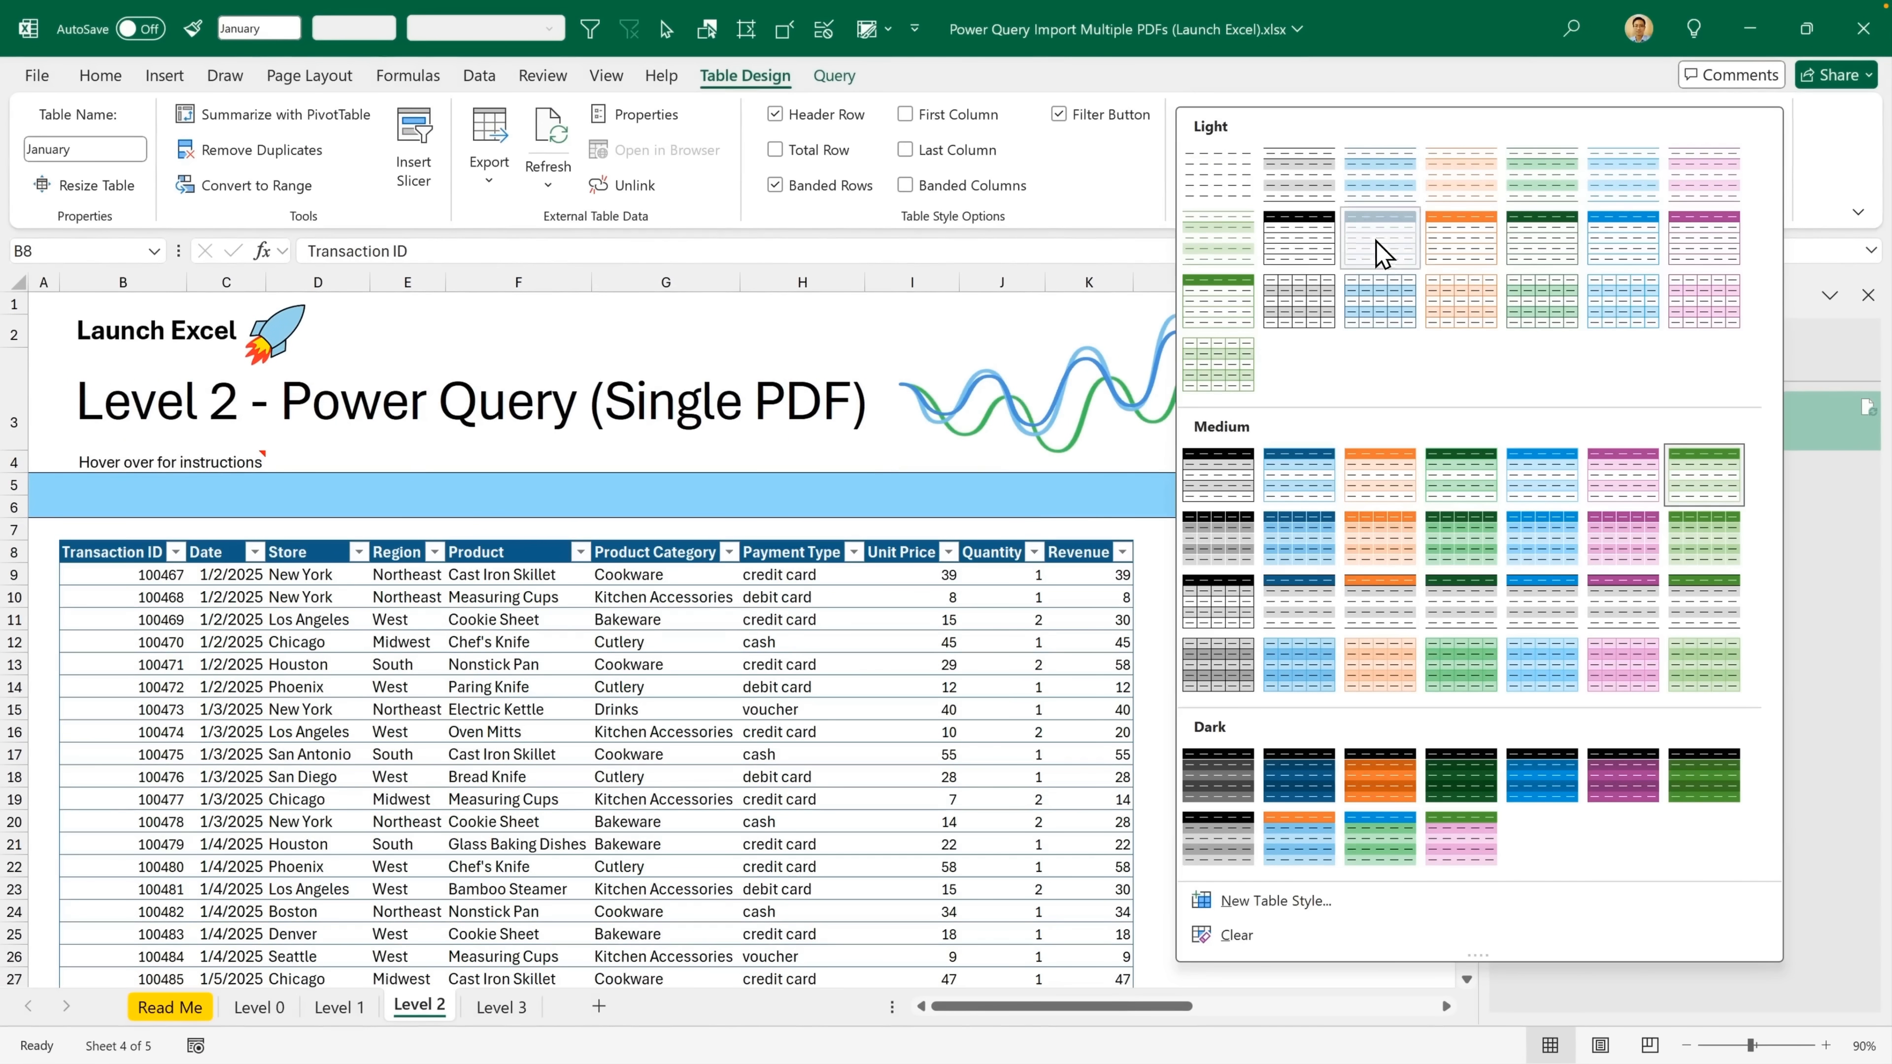
click(1378, 253)
right_click(1379, 149)
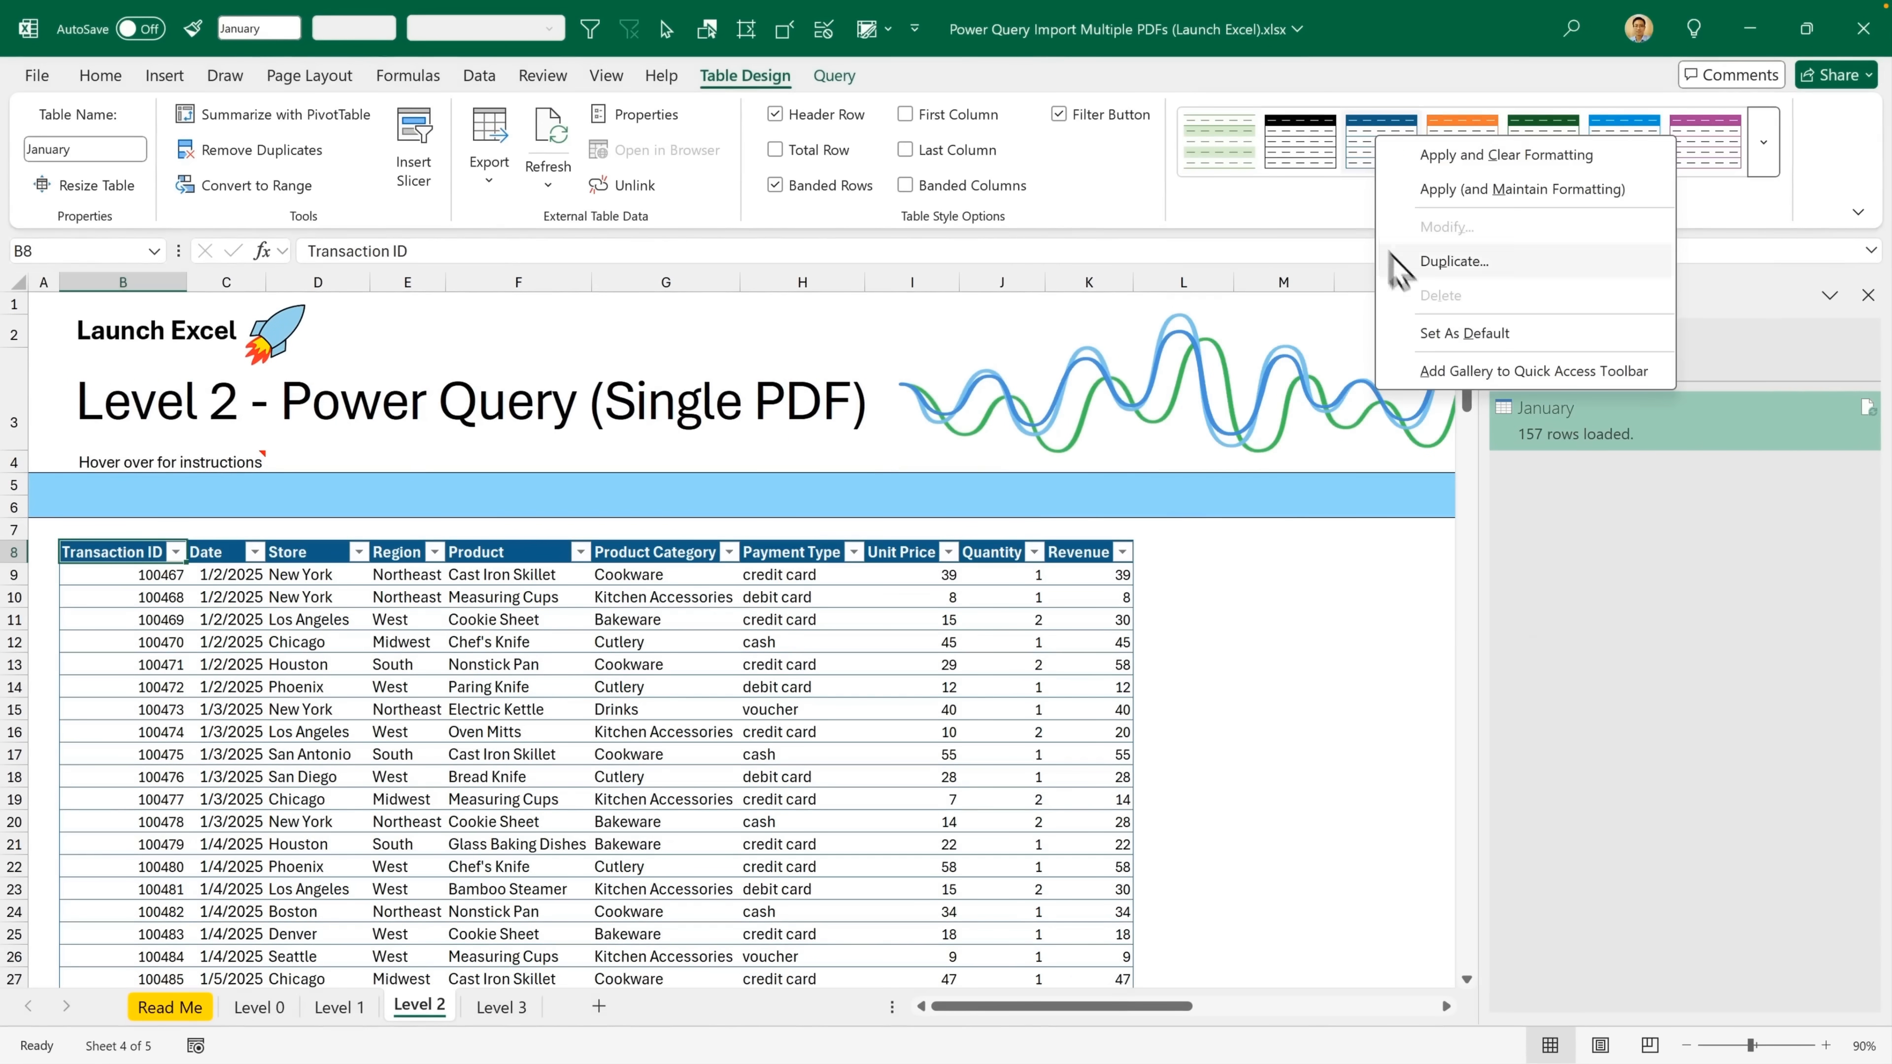
click(1497, 333)
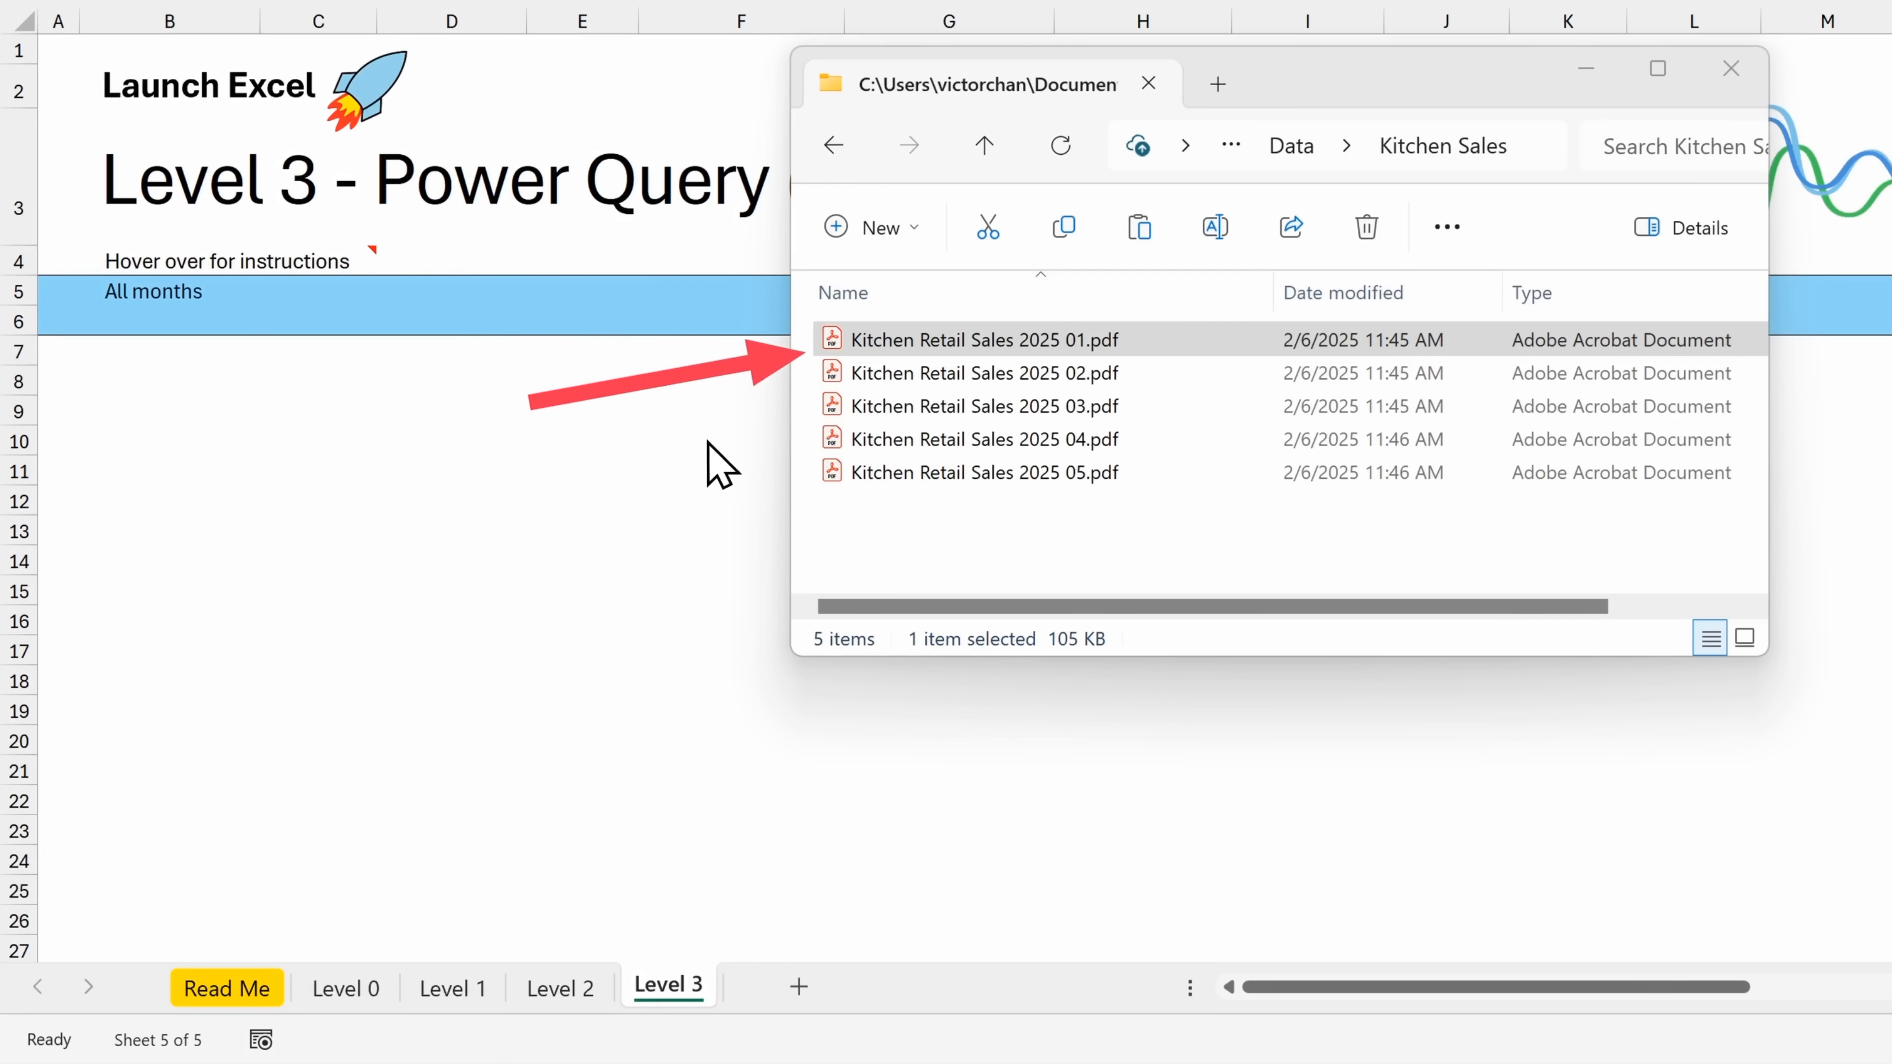
Start a Power Query folder import at cell B8 of the Level 3 sheet, using the Kitchen Sales folder as source
key(ctrl+2)
mouse_move(733, 381)
mouse_down()
mouse_move(718, 433)
mouse_move(1226, 470)
mouse_move(692, 378)
mouse_move(707, 458)
mouse_up()
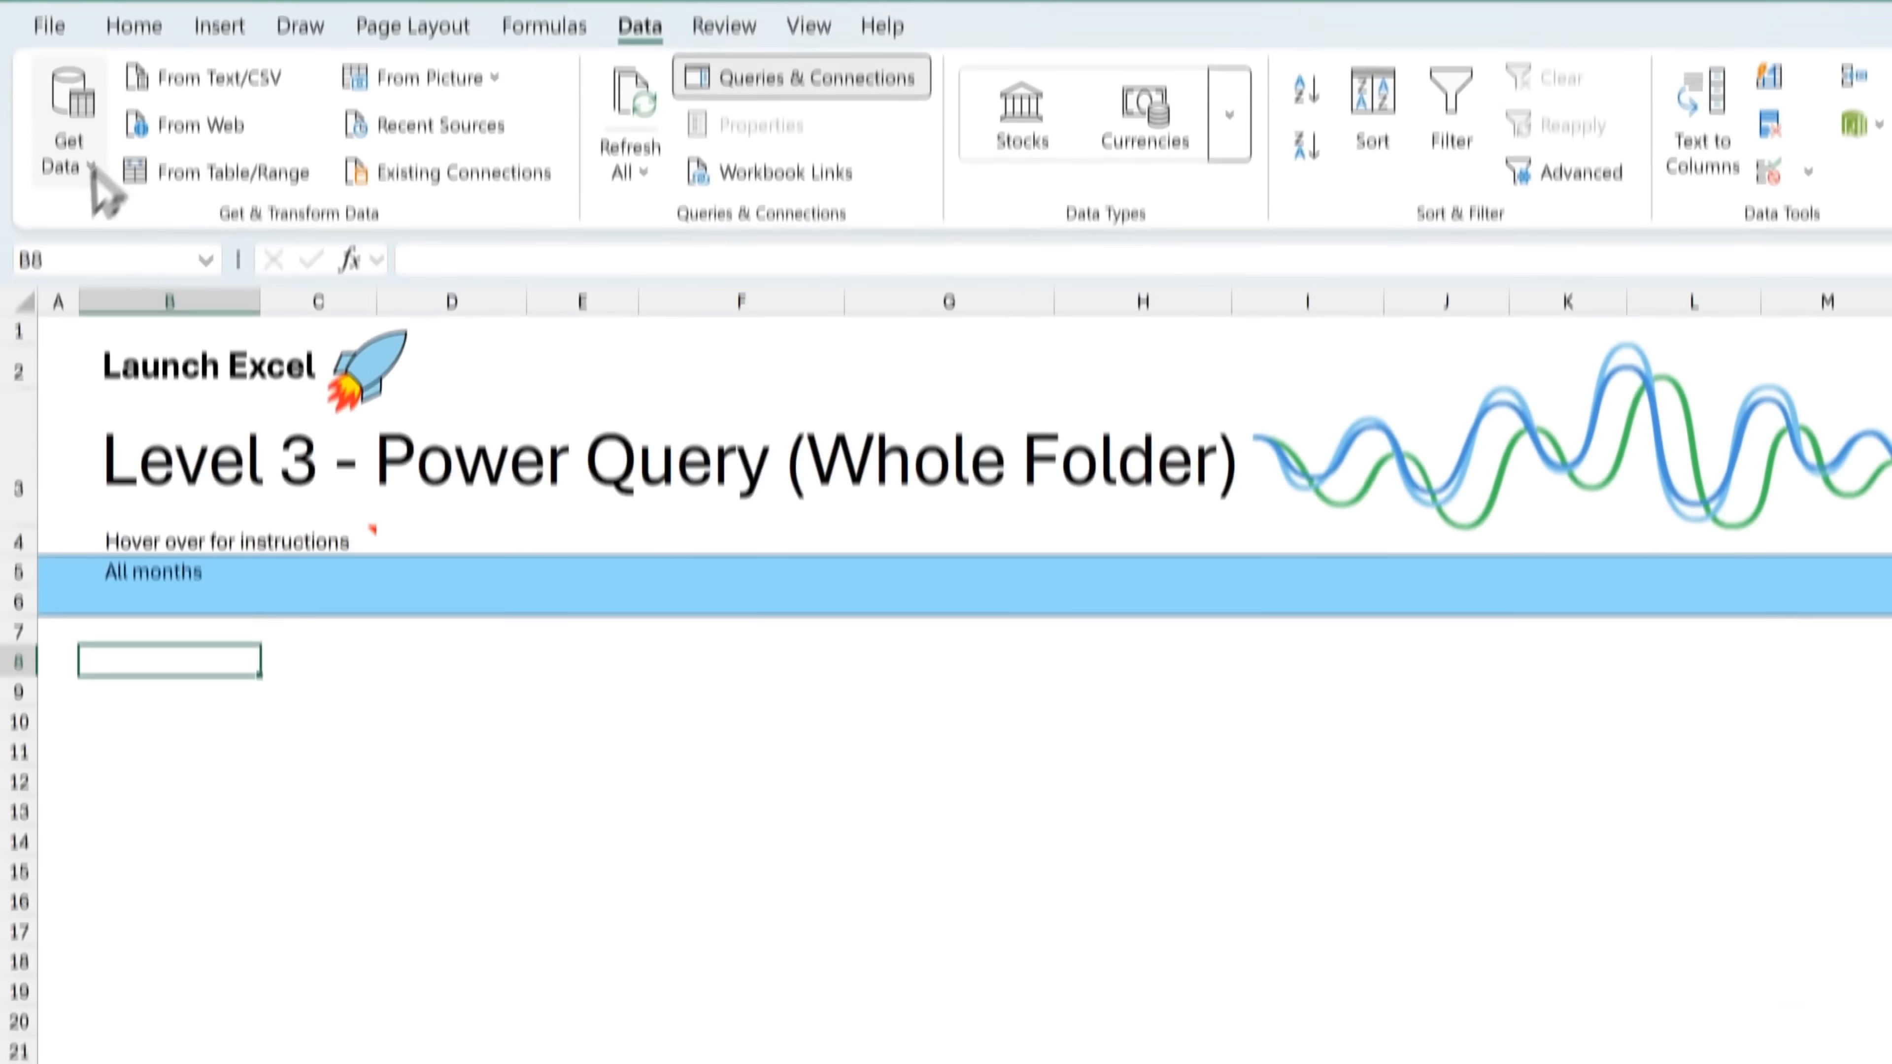
click(91, 167)
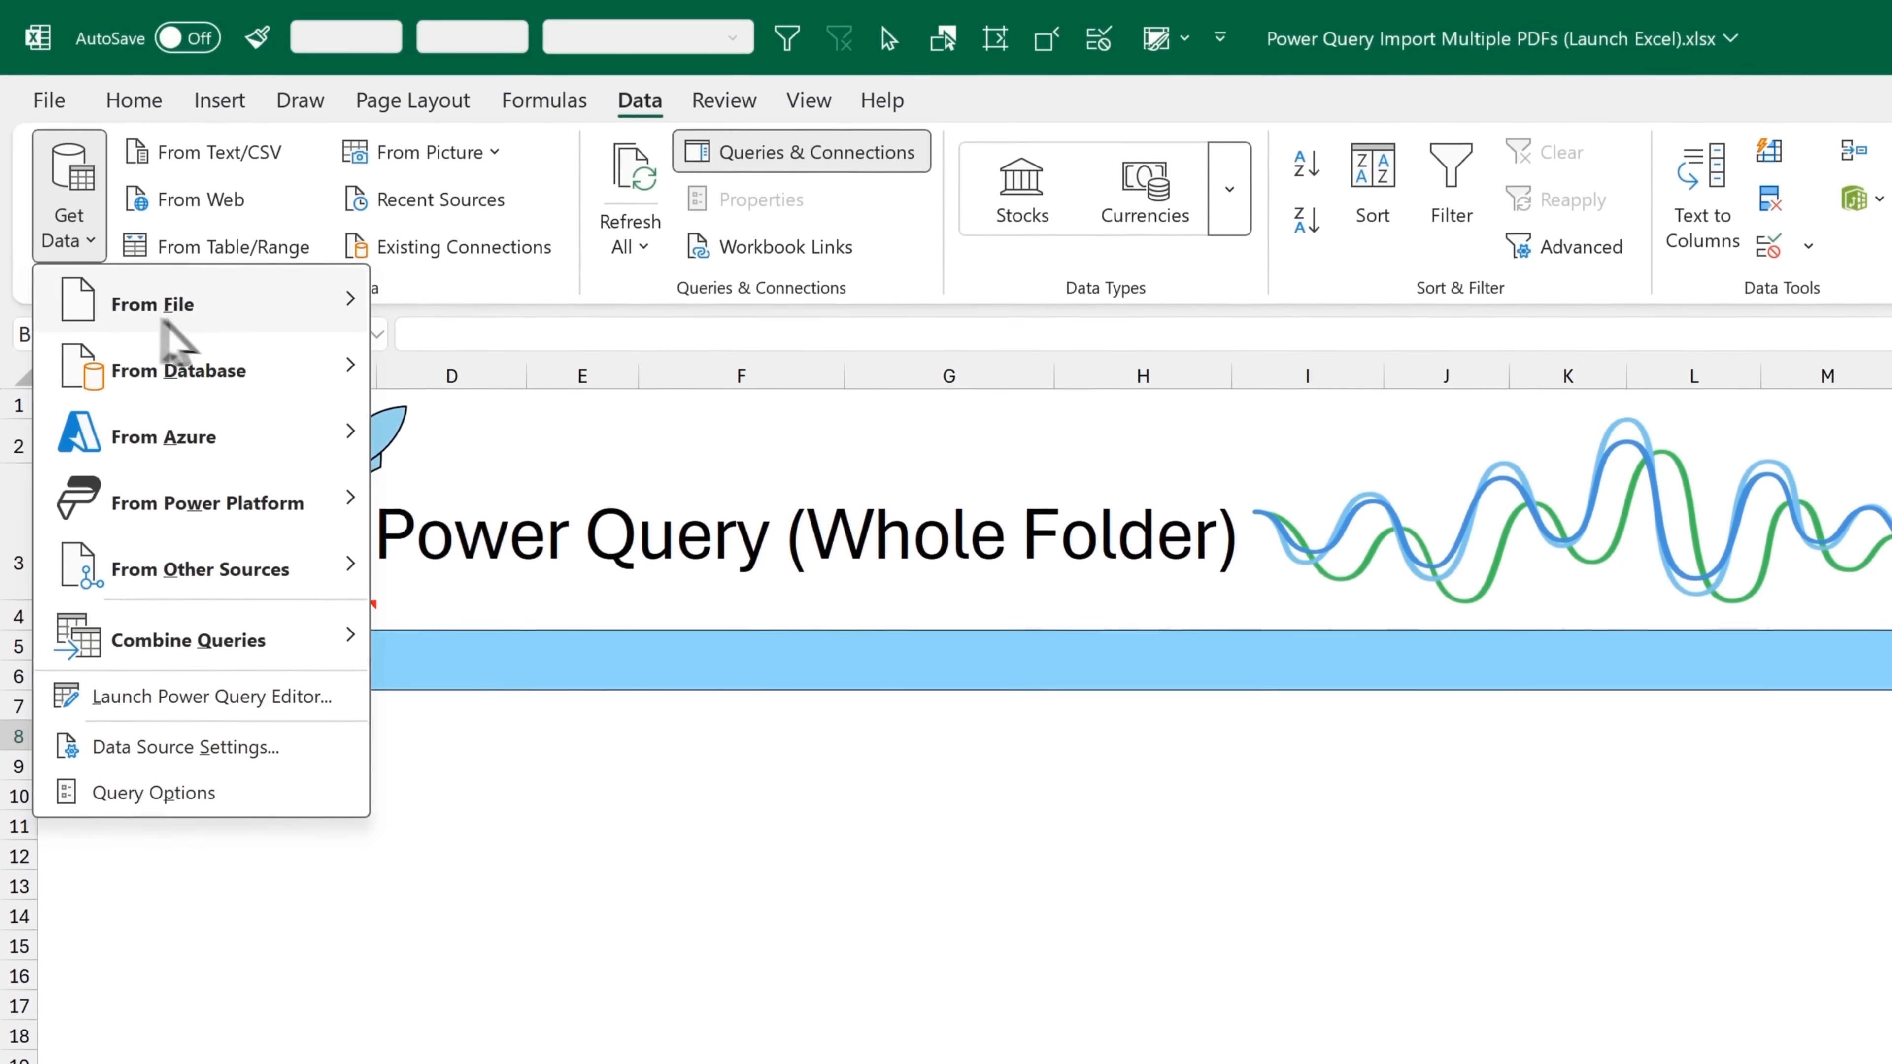
mouse_move(227, 304)
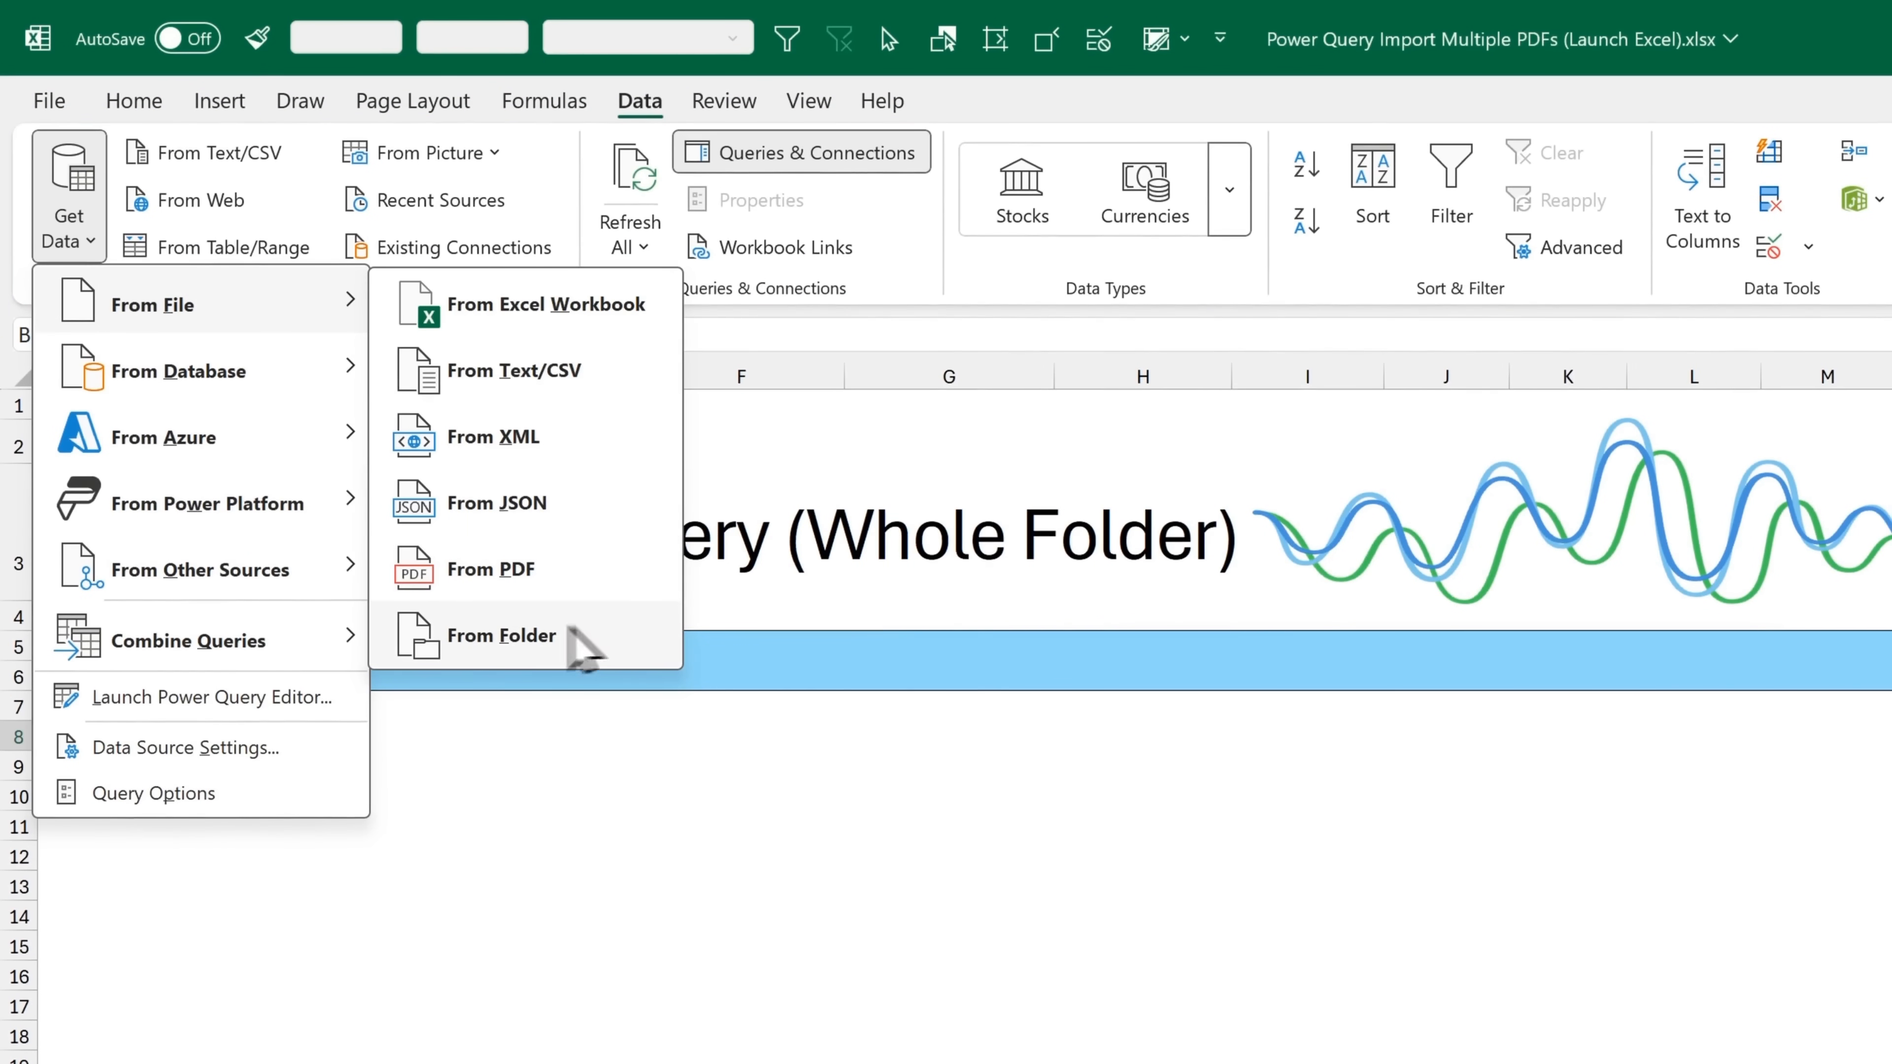
click(591, 638)
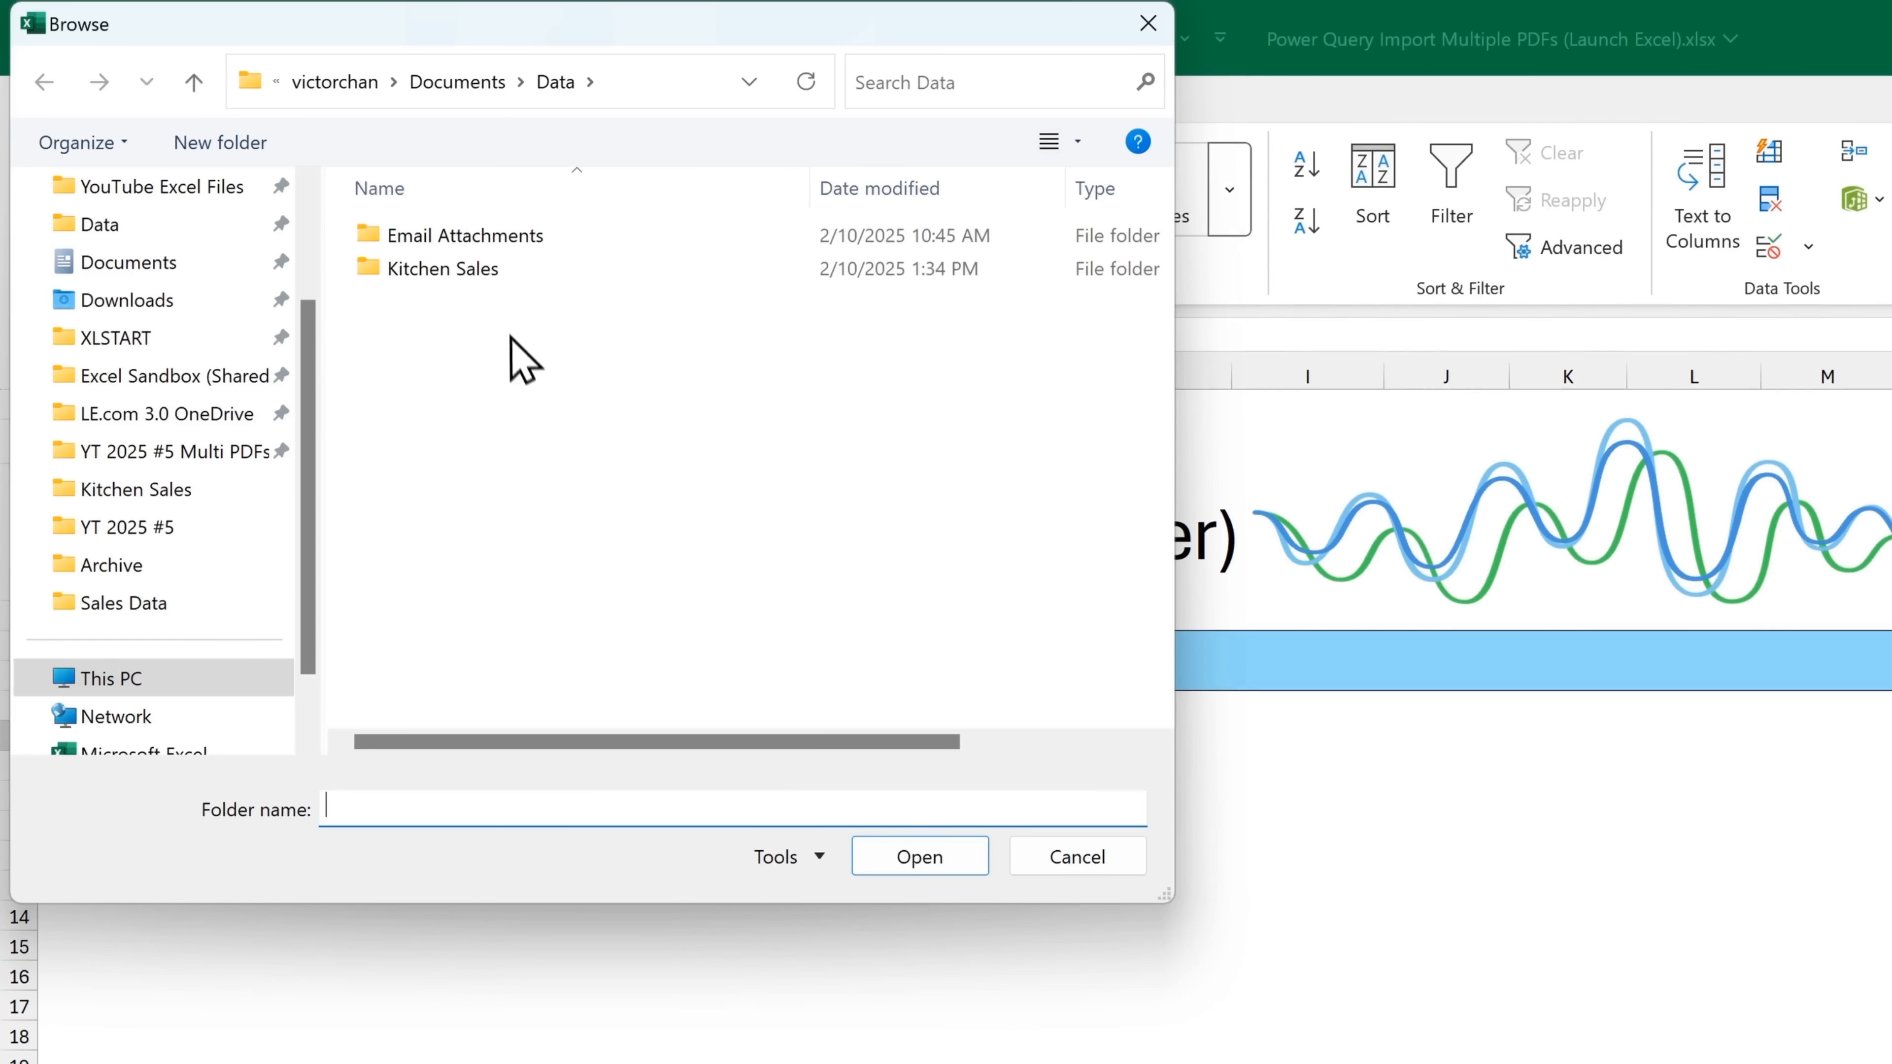
click(493, 277)
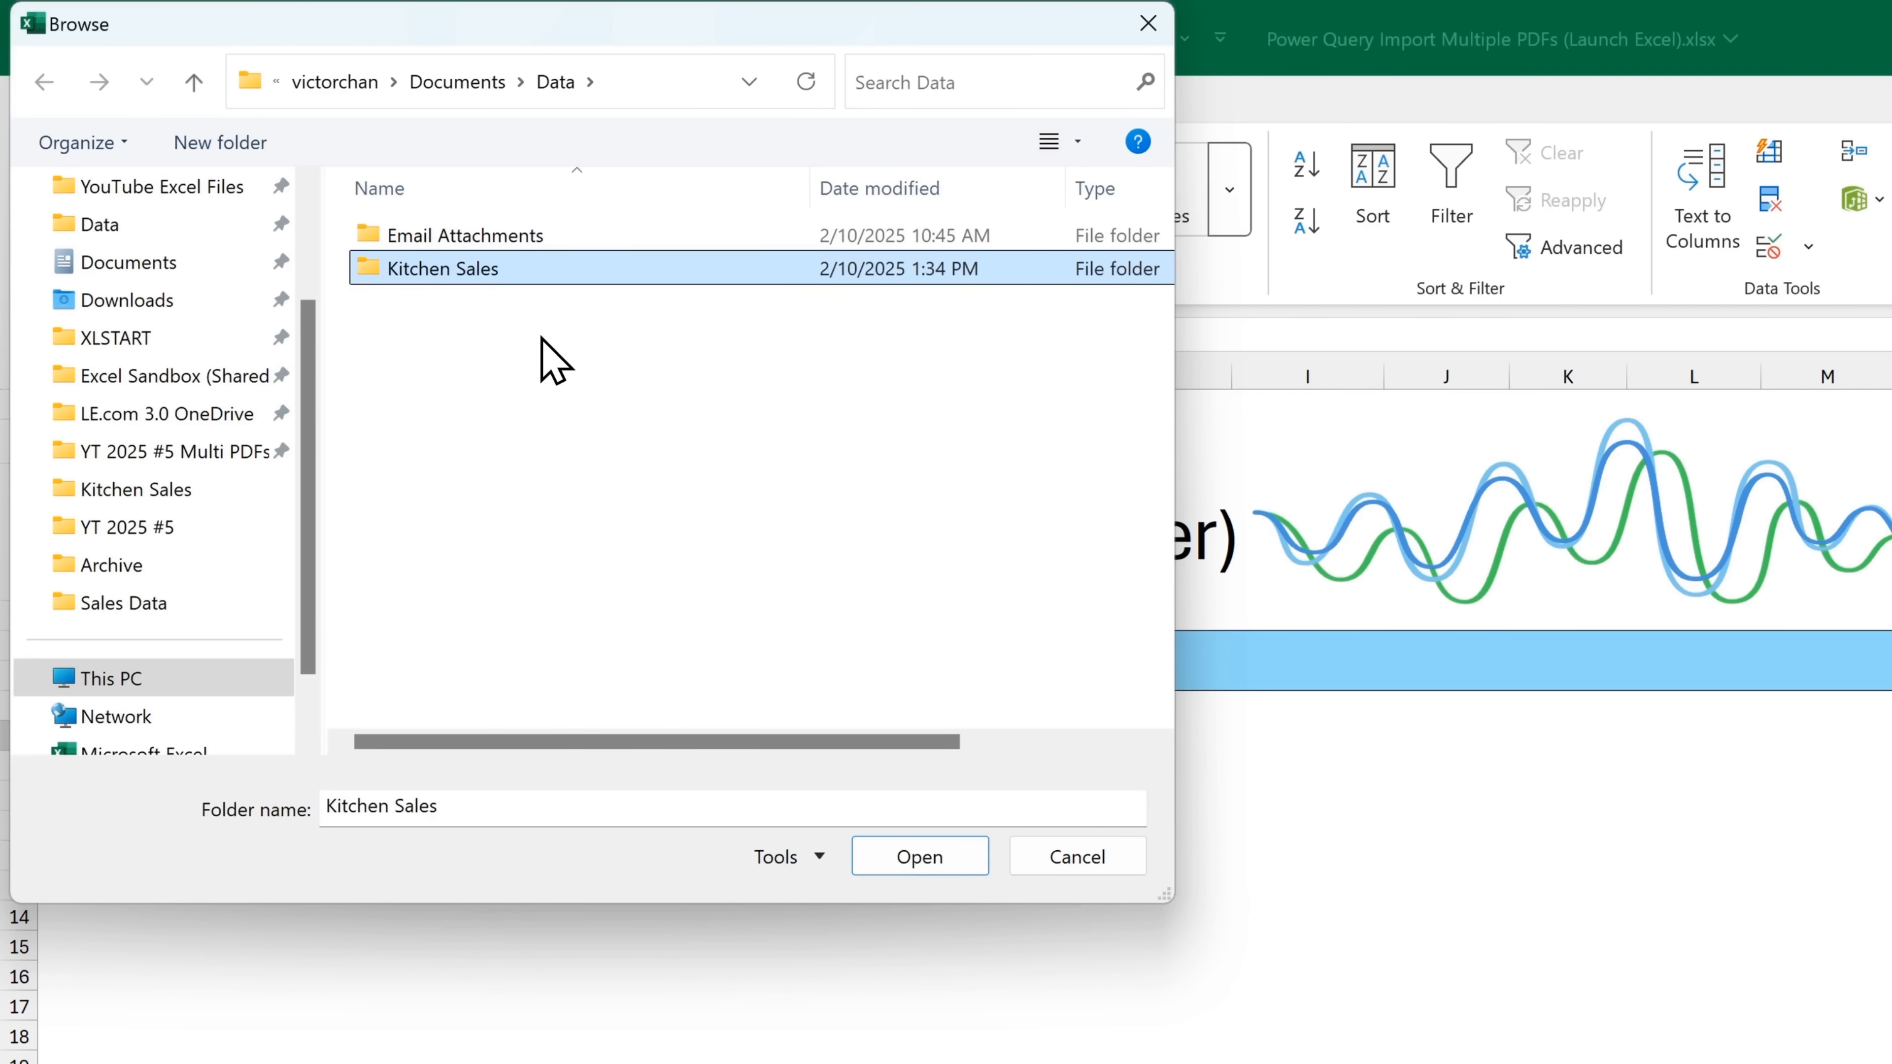
click(906, 861)
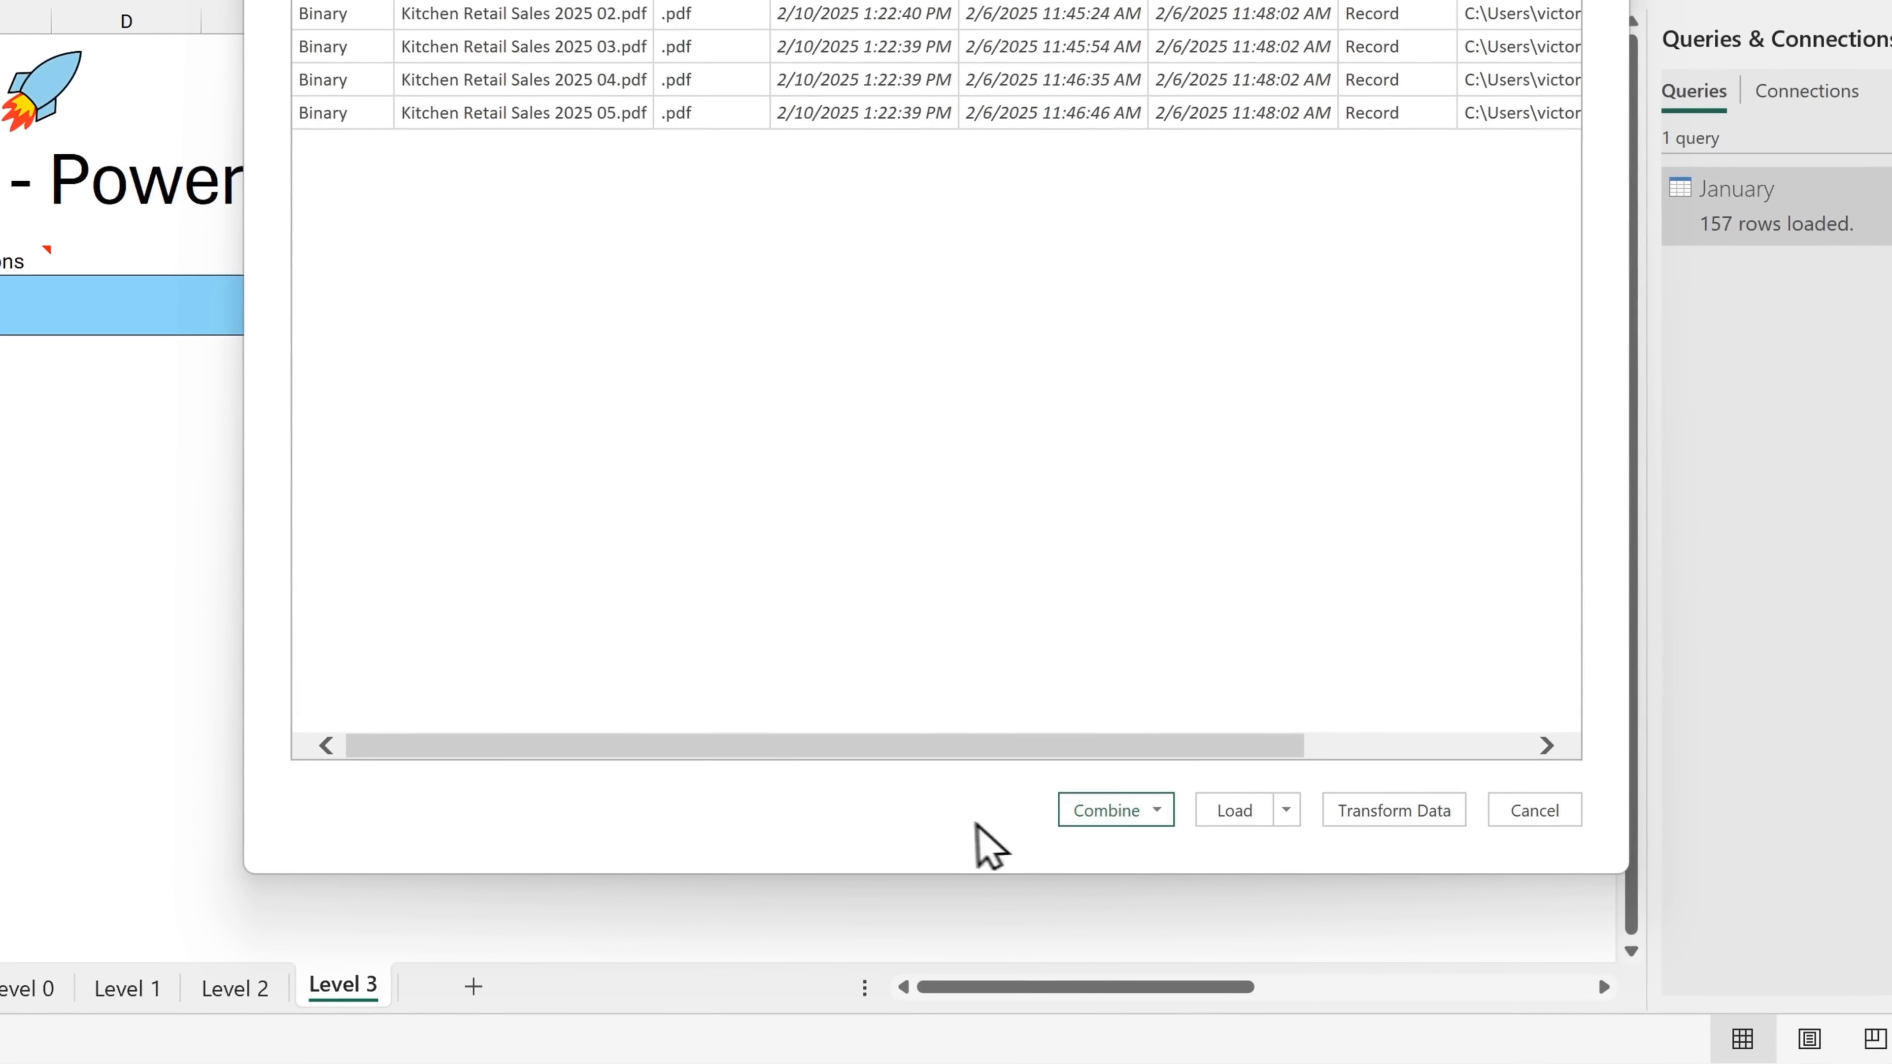
Combine and transform the folder's files, with Kitchen Retail Sales 2025 01.pdf as sample file and Parameter1 as the object to extract
click(1161, 816)
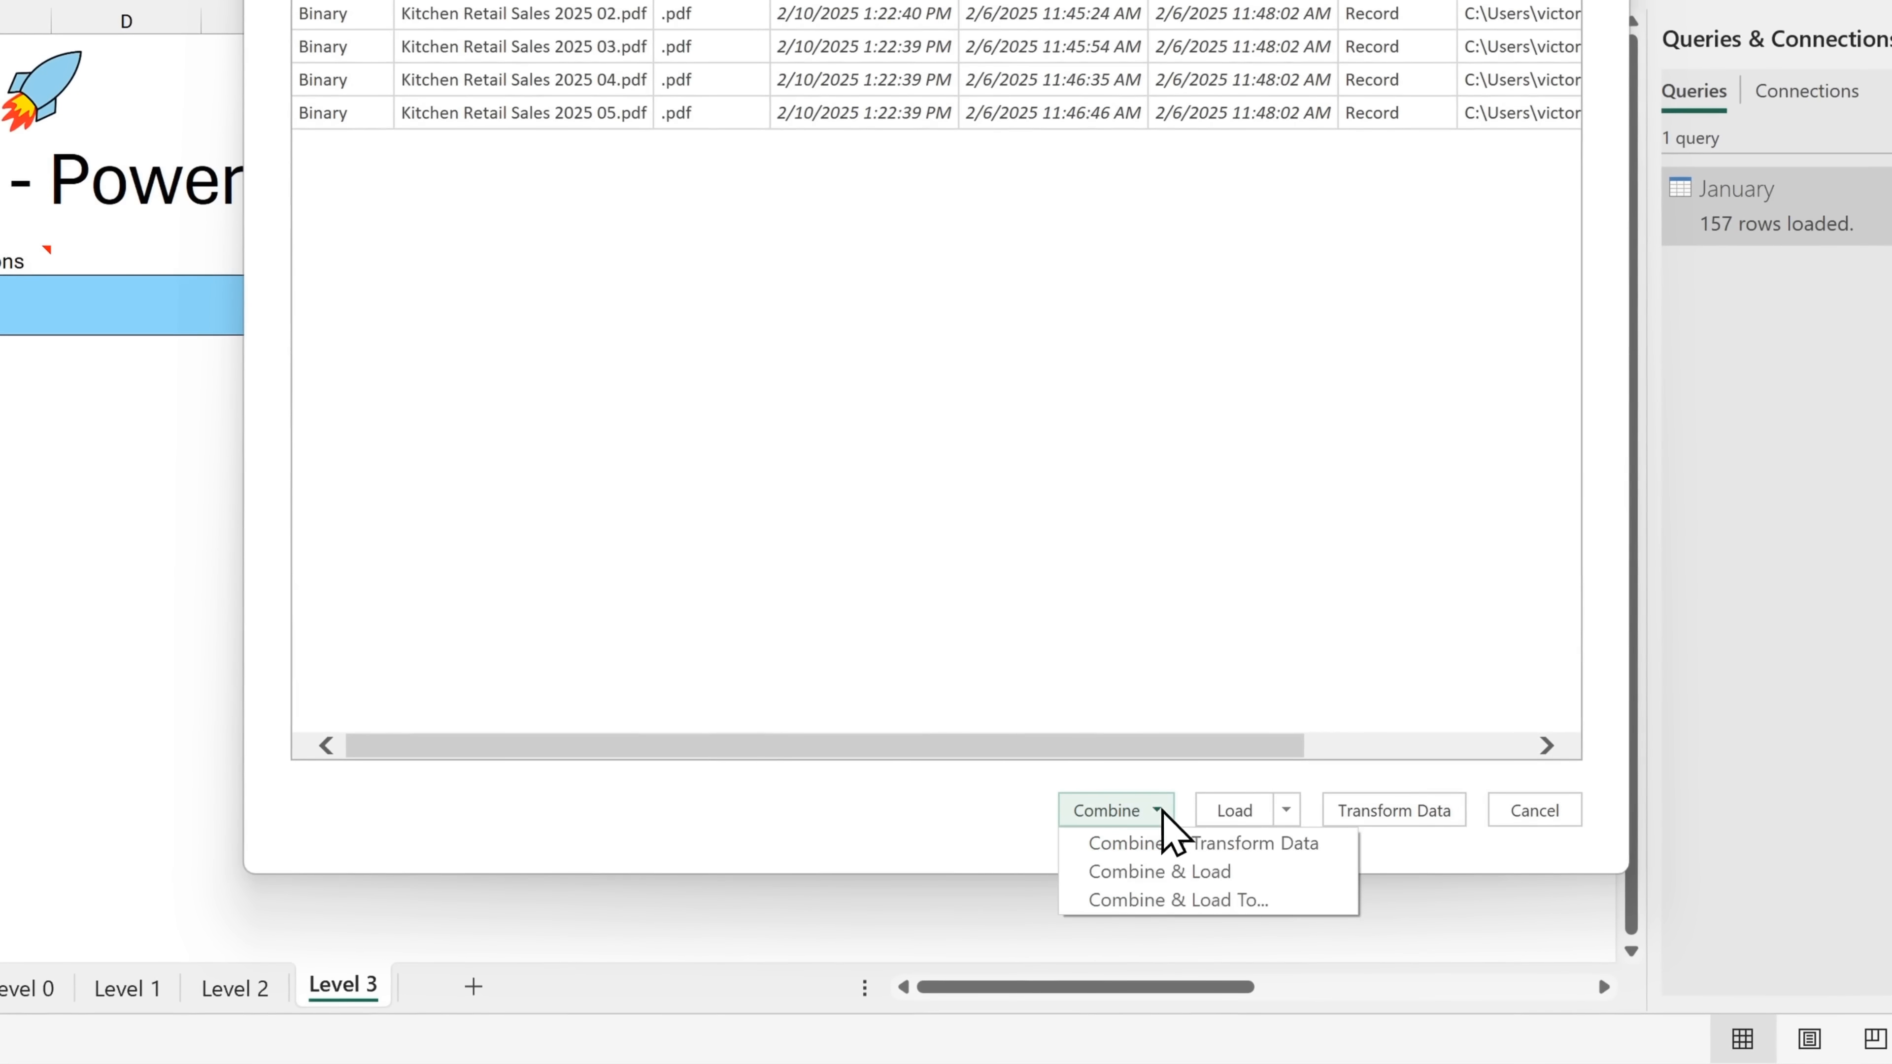
click(1333, 846)
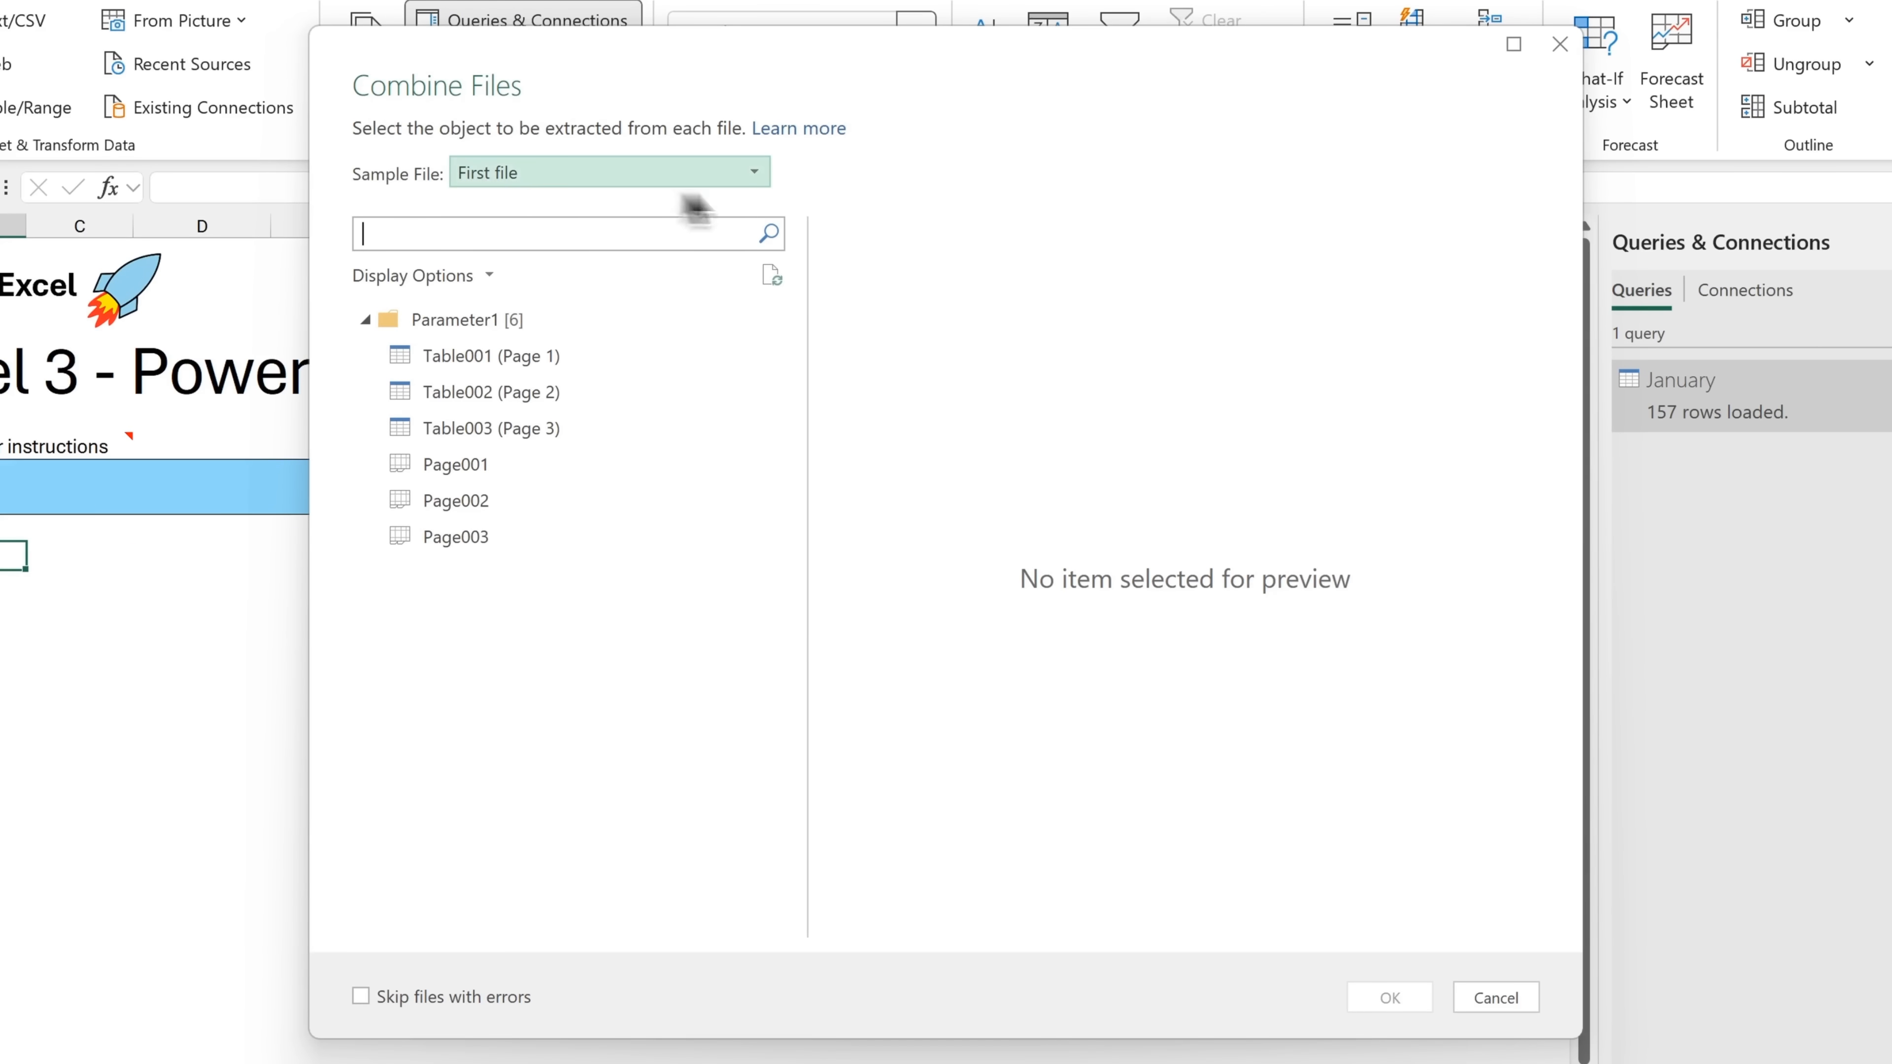
click(762, 179)
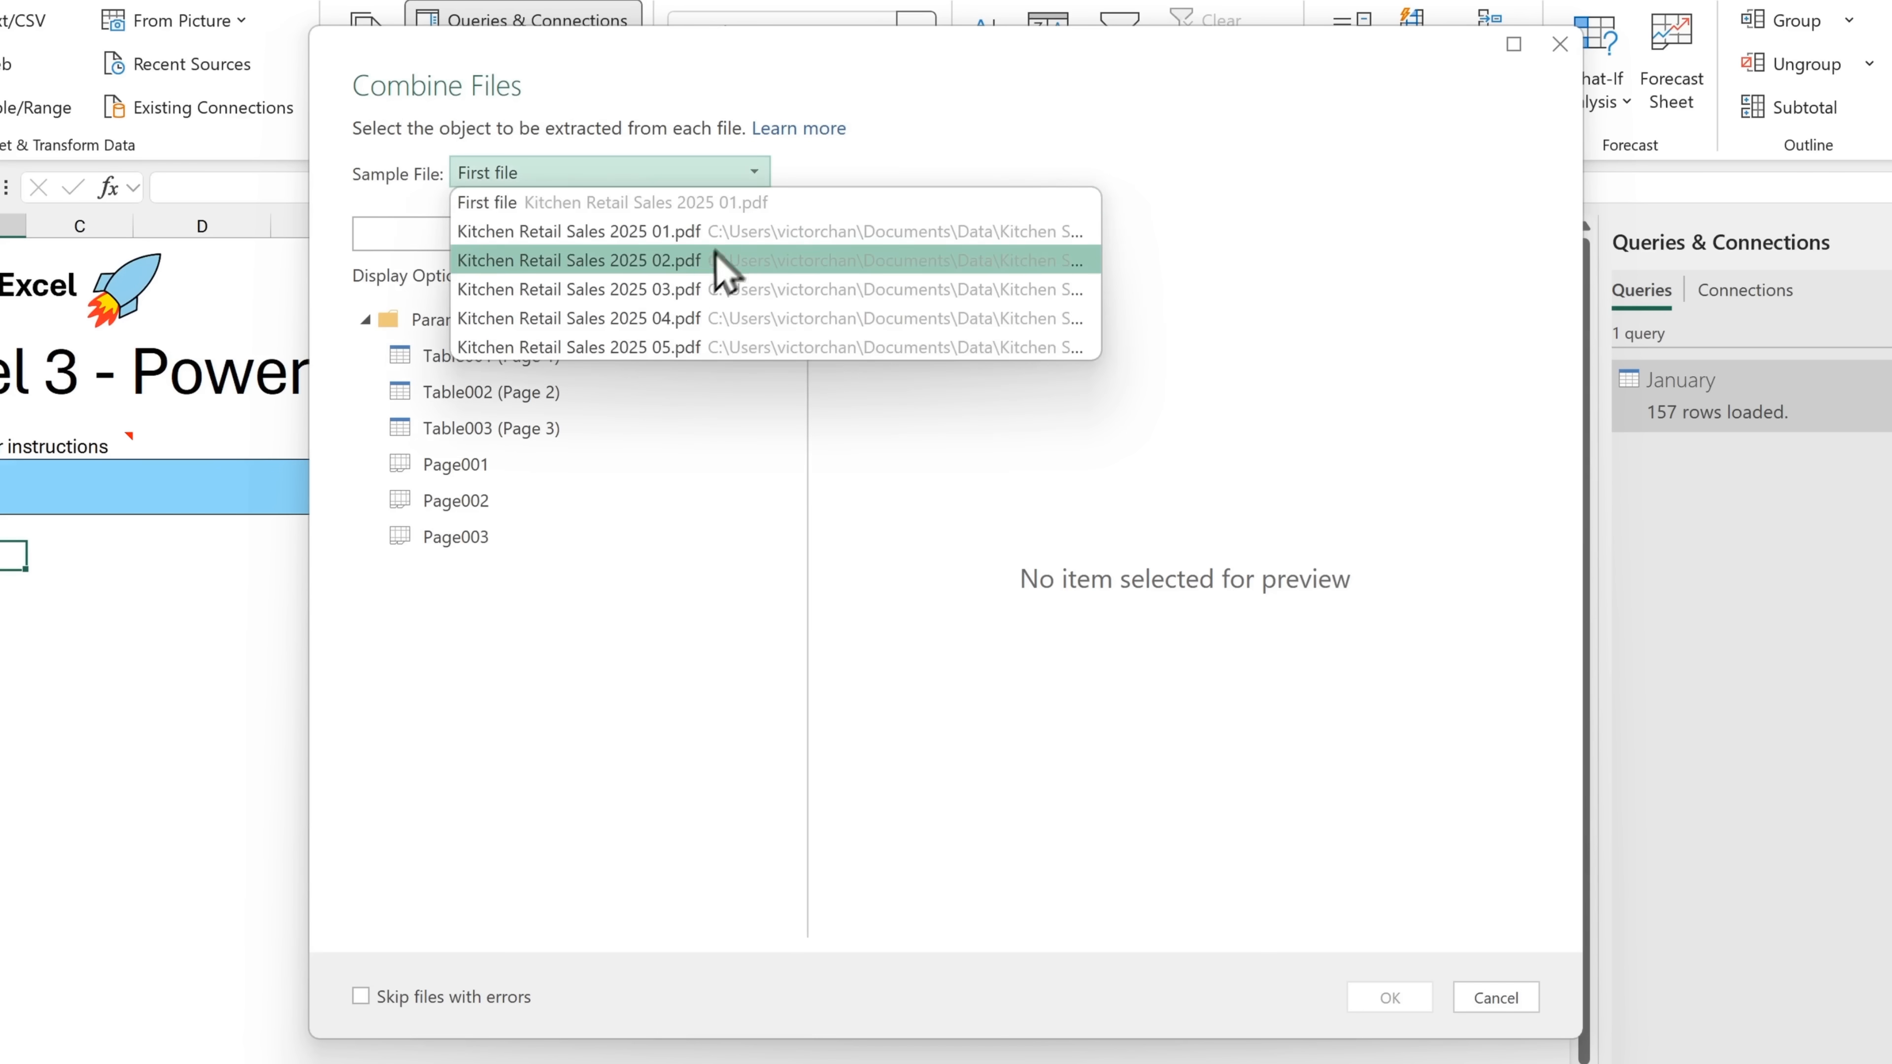
click(758, 231)
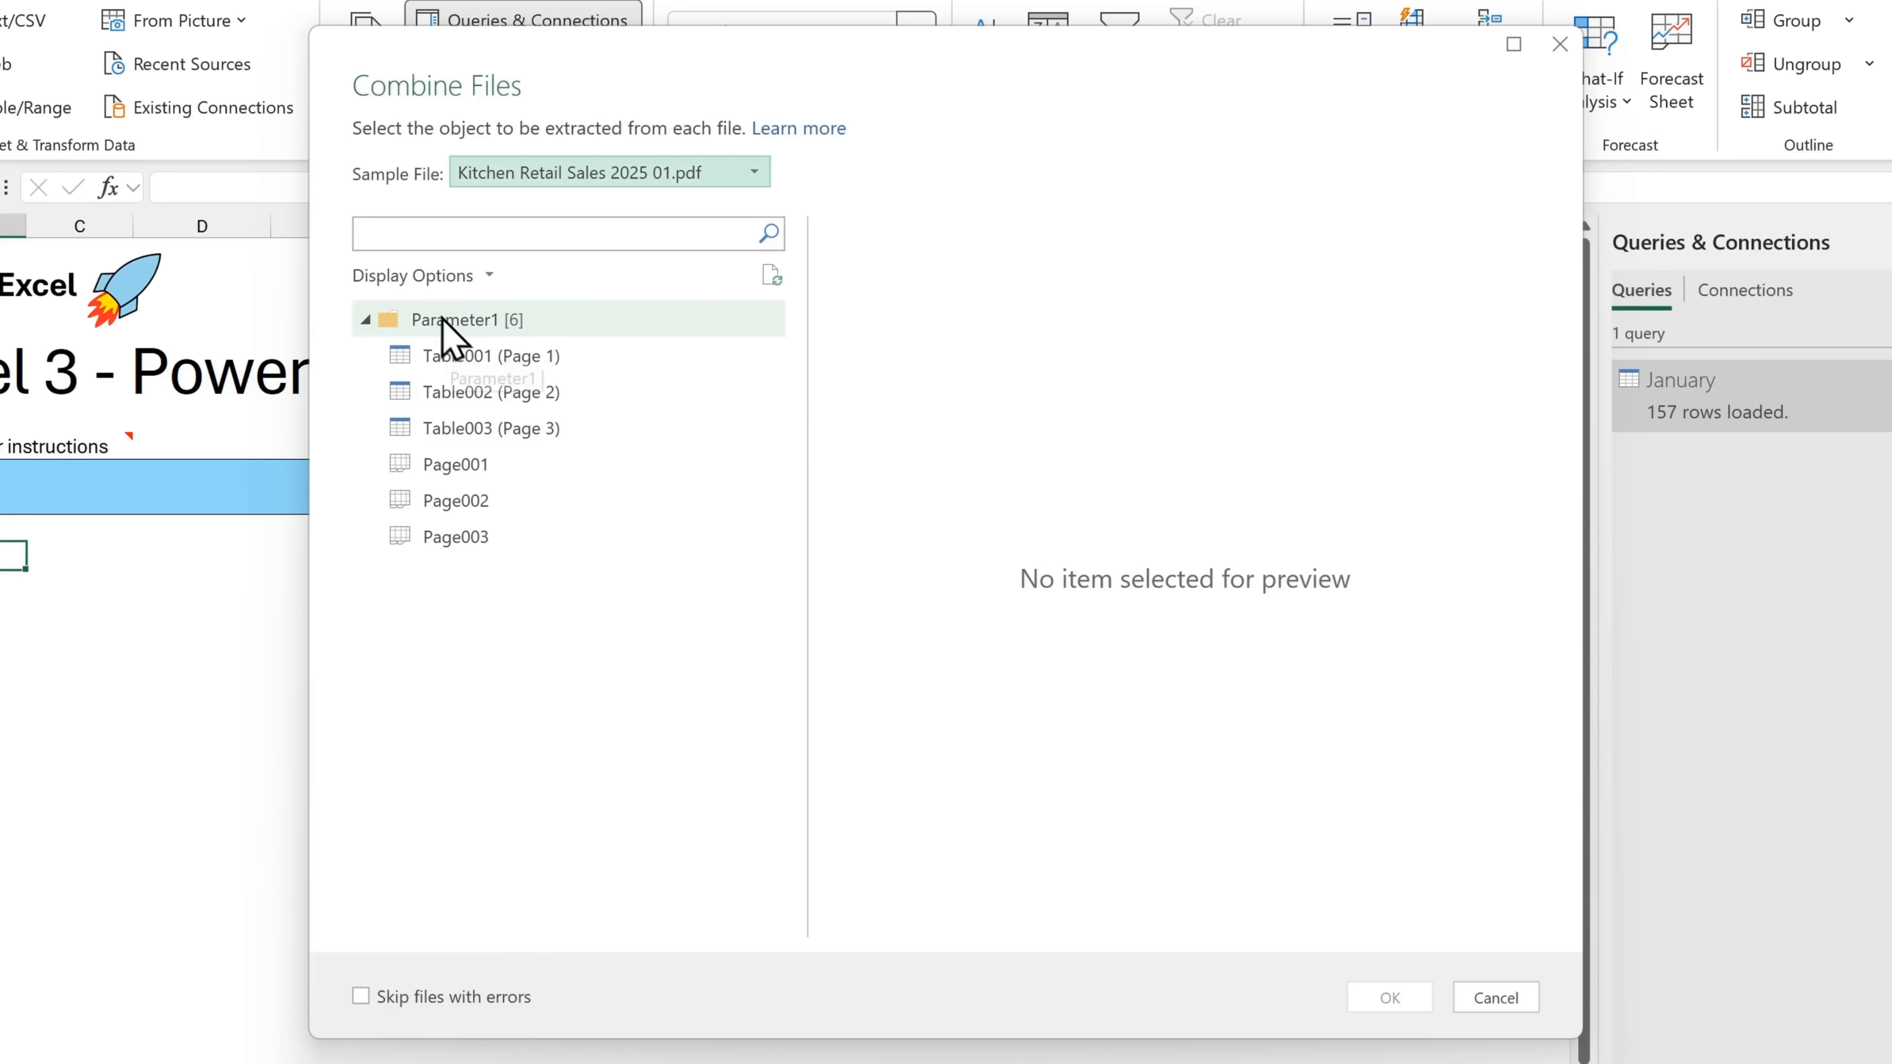
click(588, 320)
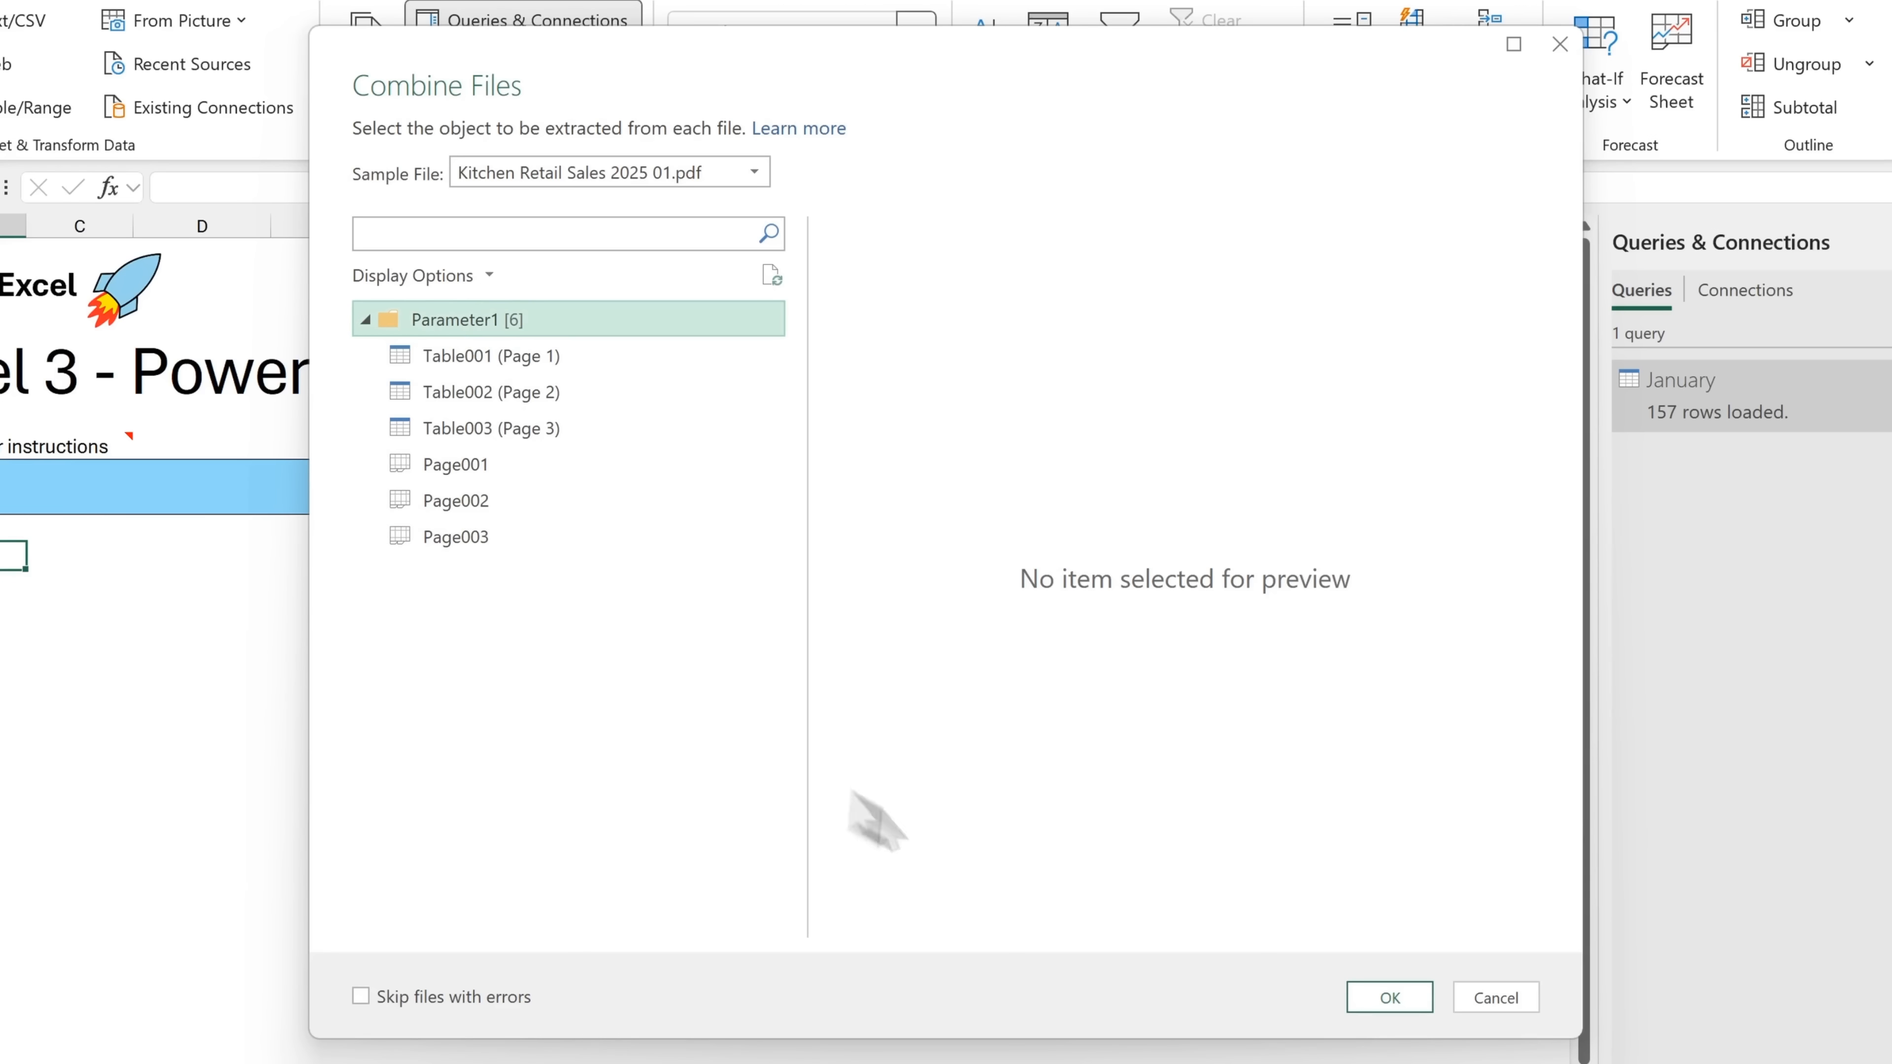
click(1389, 997)
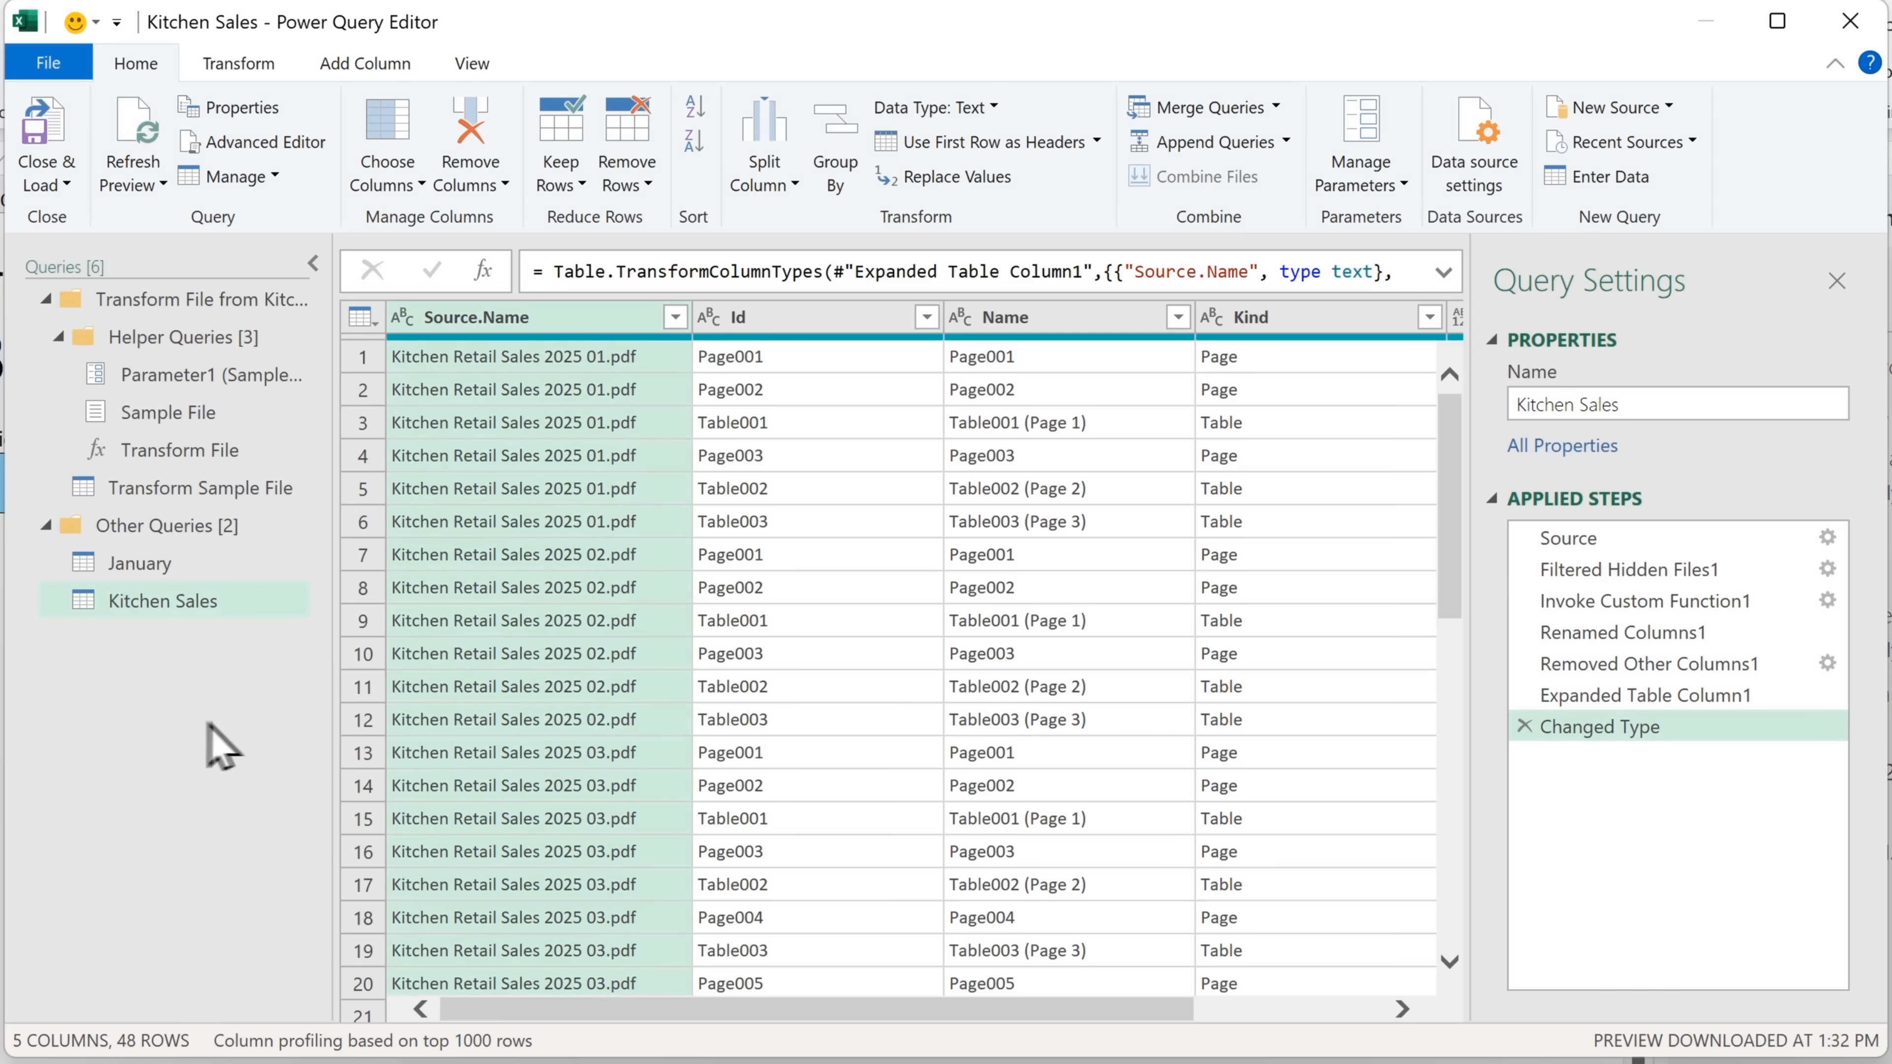
In the Transform Sample File query, filter Kind to Table only and expand Data into all columns with the original name as prefix
click(281, 491)
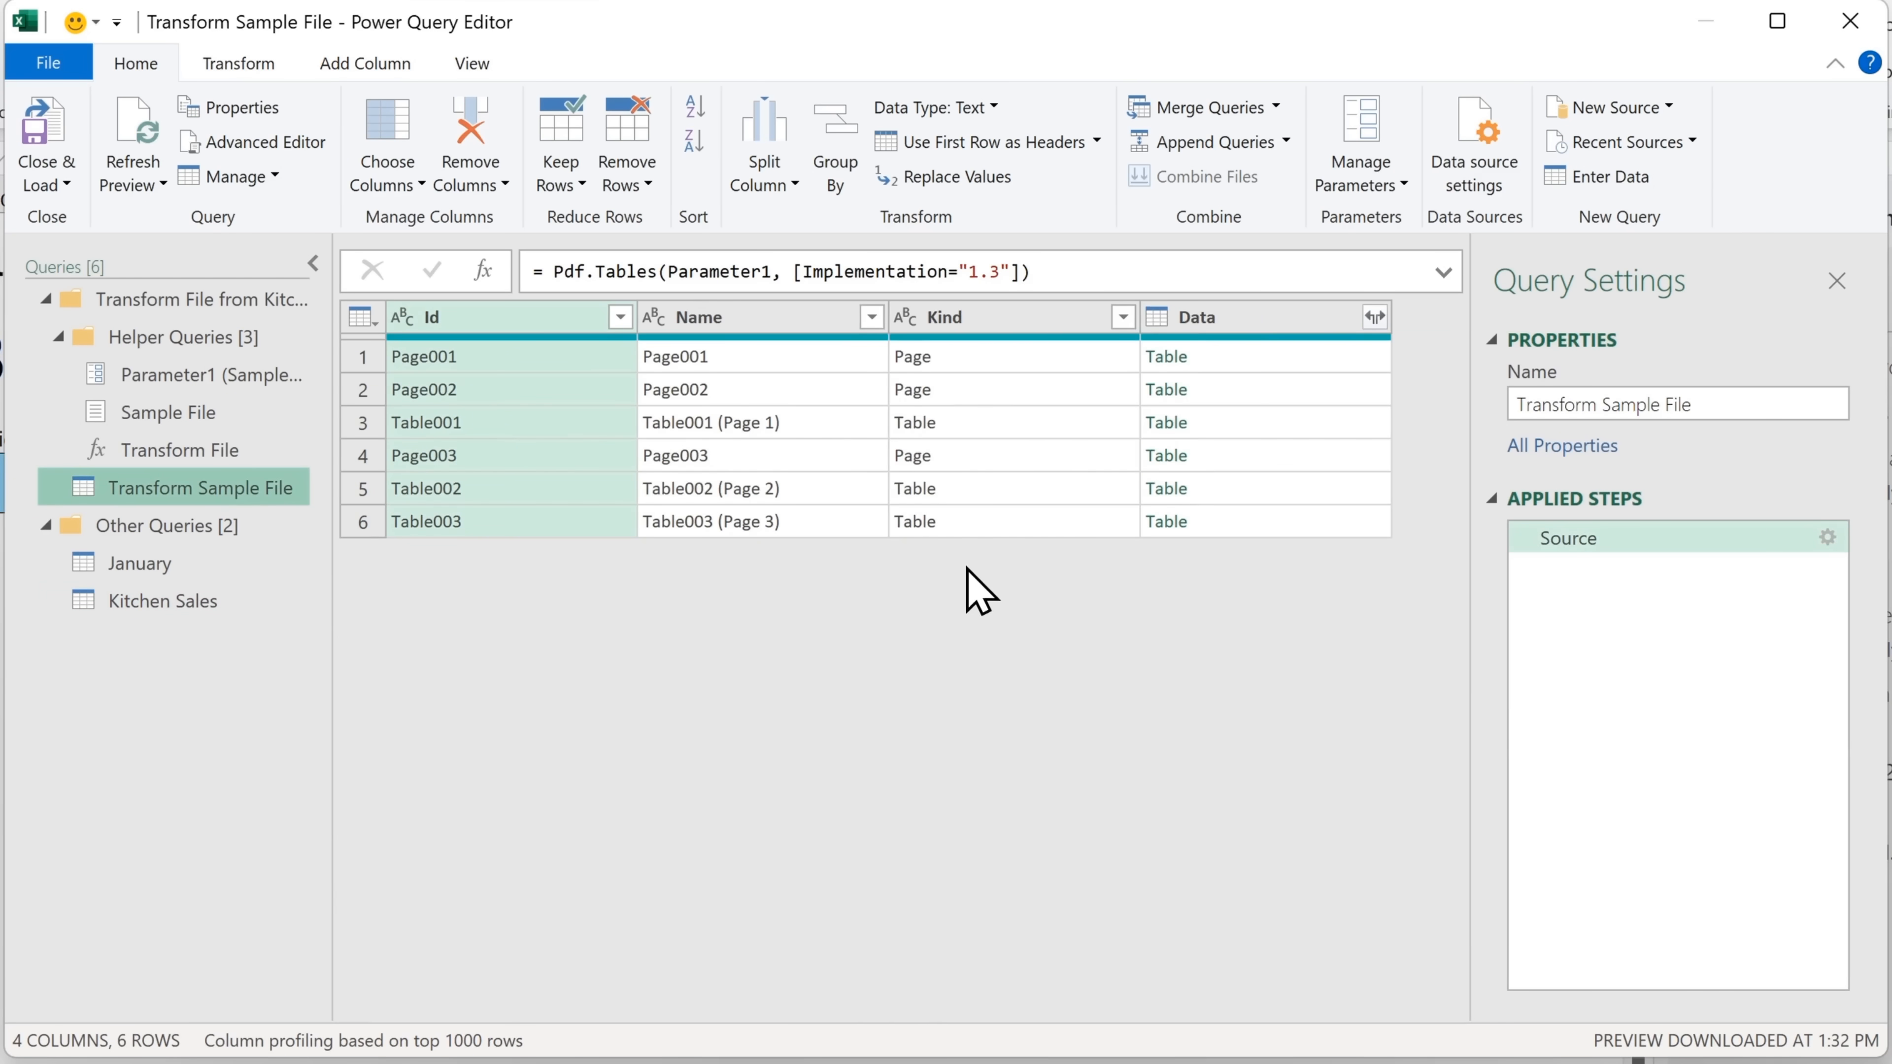
click(1124, 319)
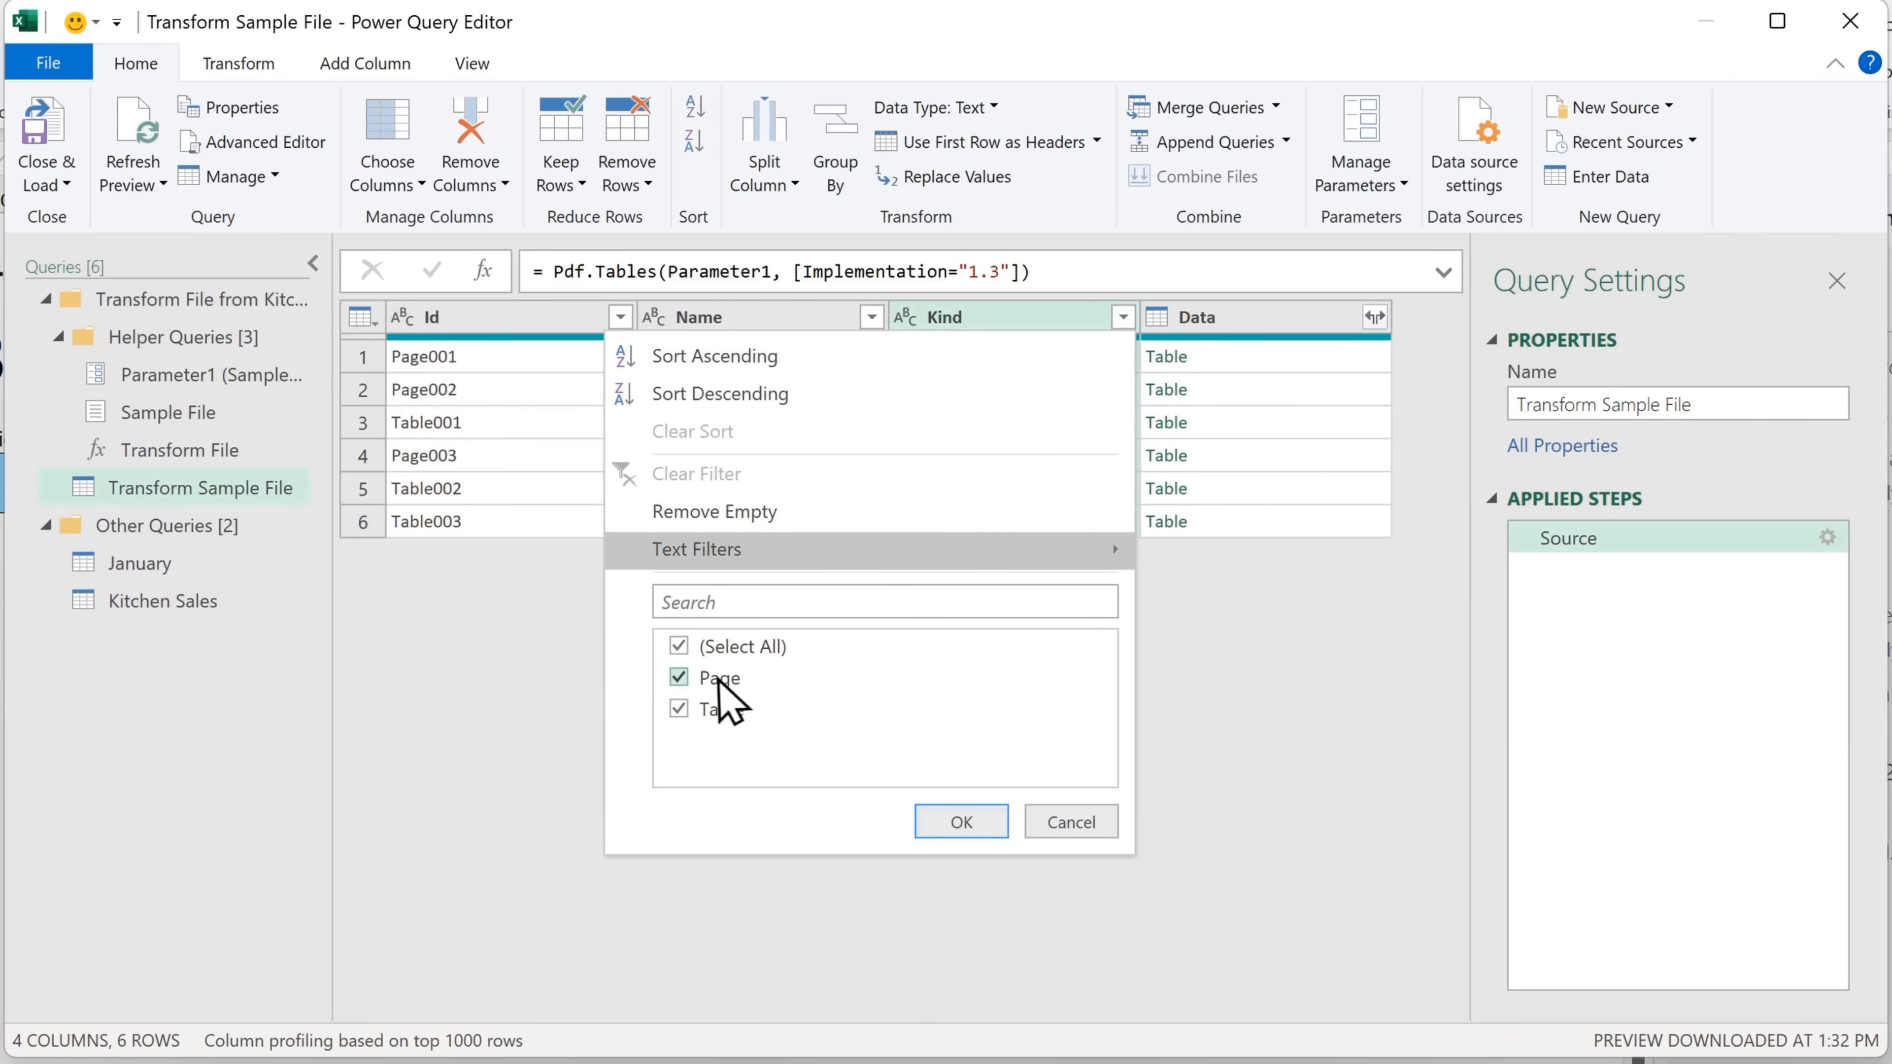
click(719, 677)
click(961, 822)
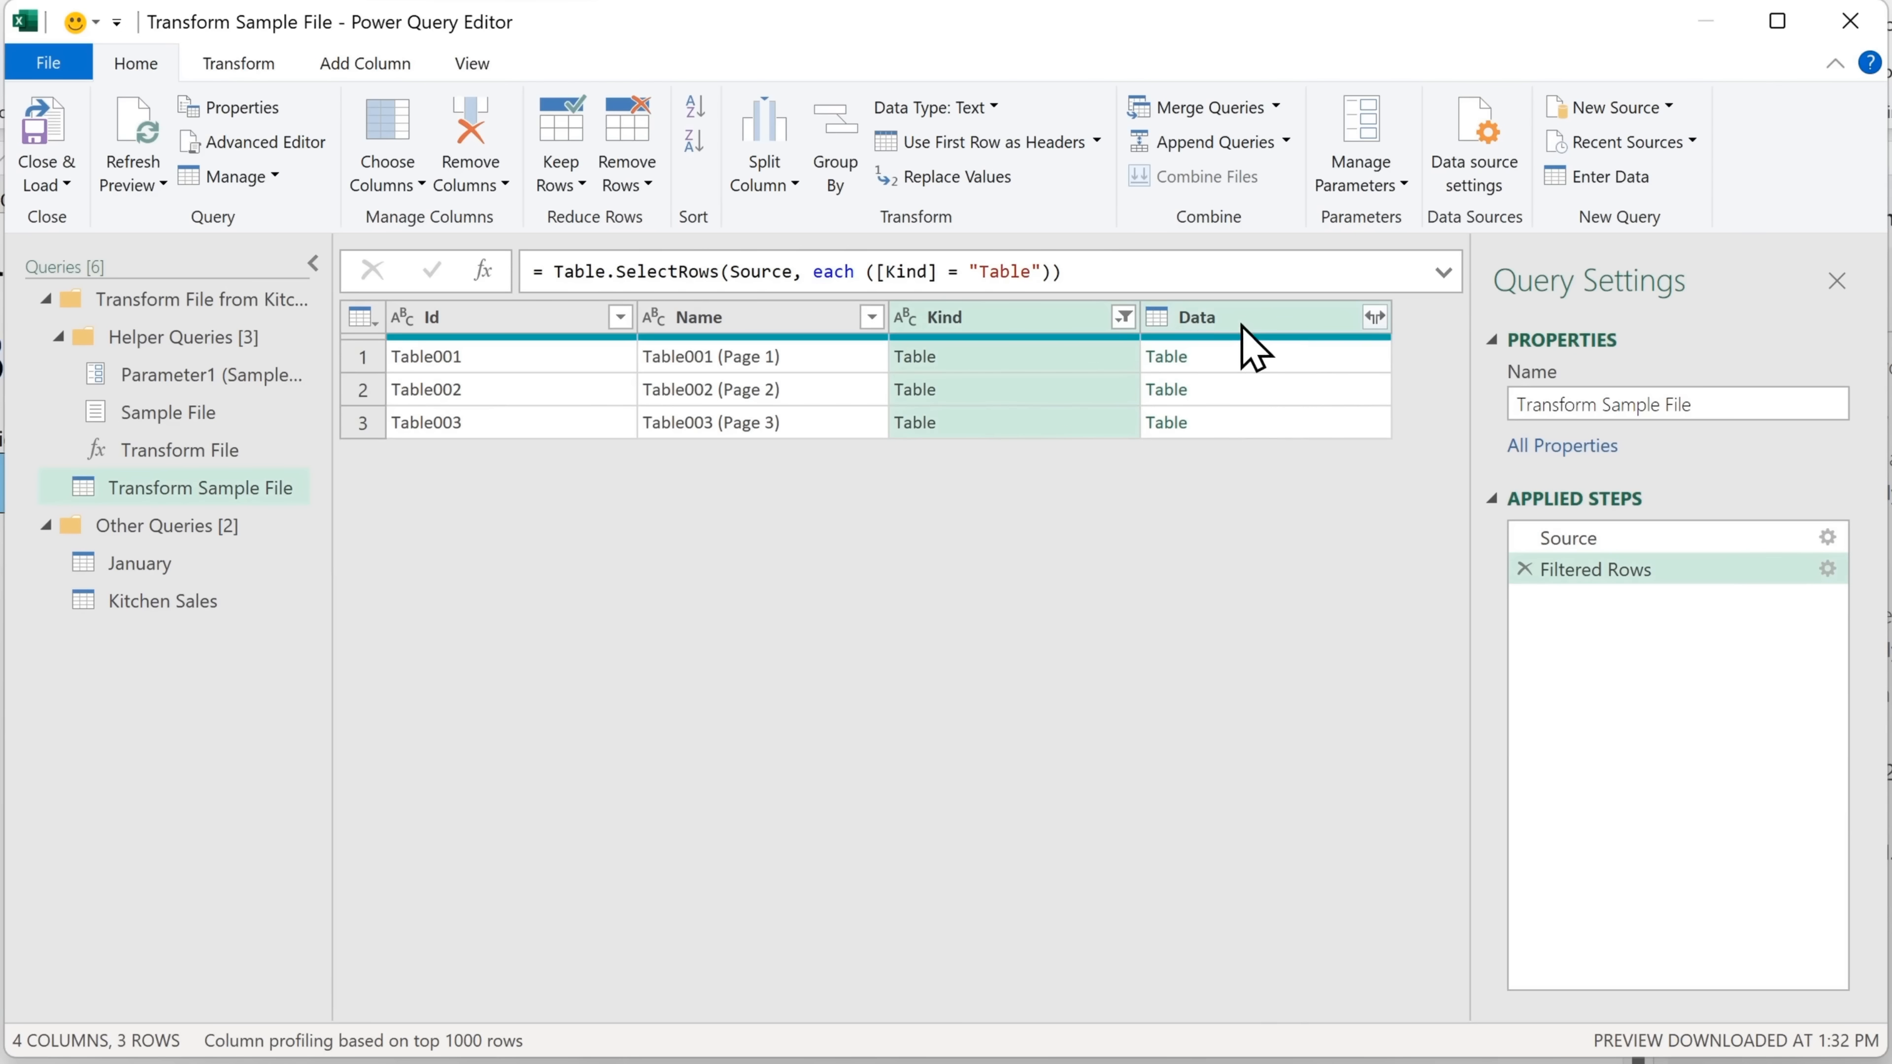
click(1376, 322)
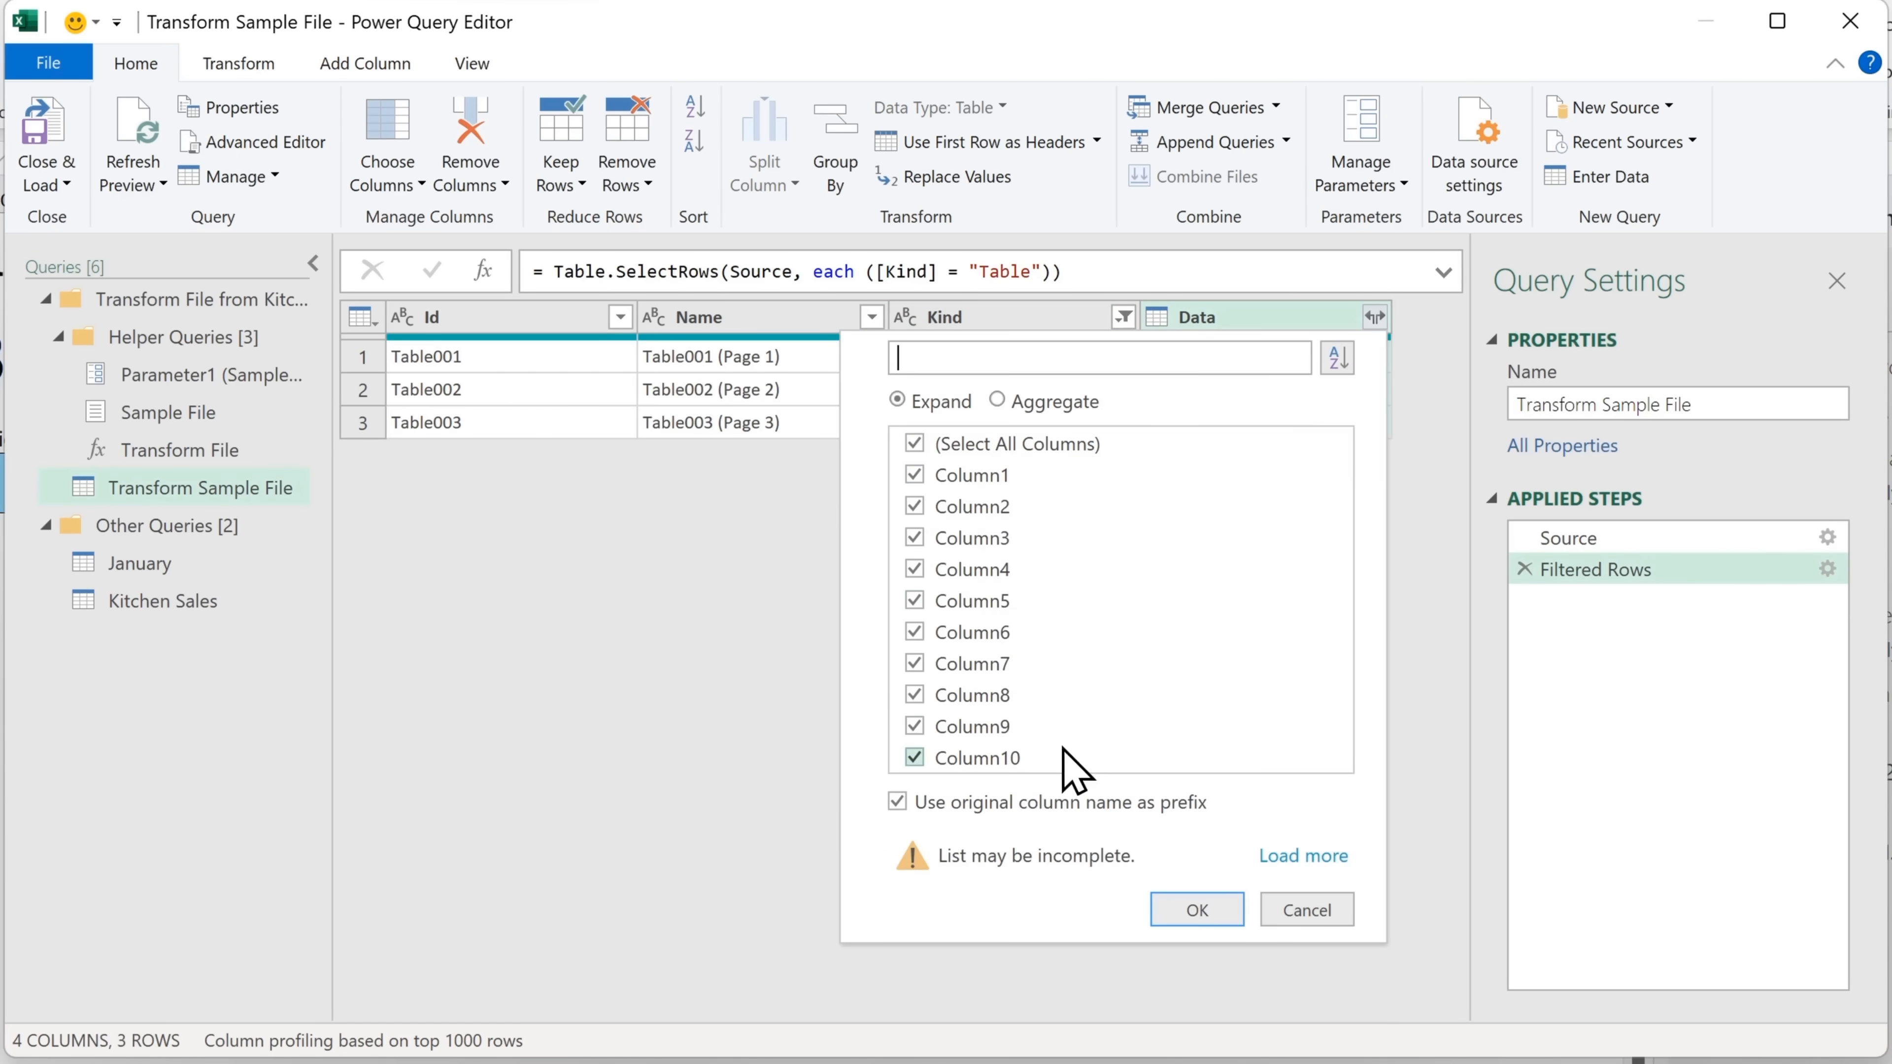
click(1226, 912)
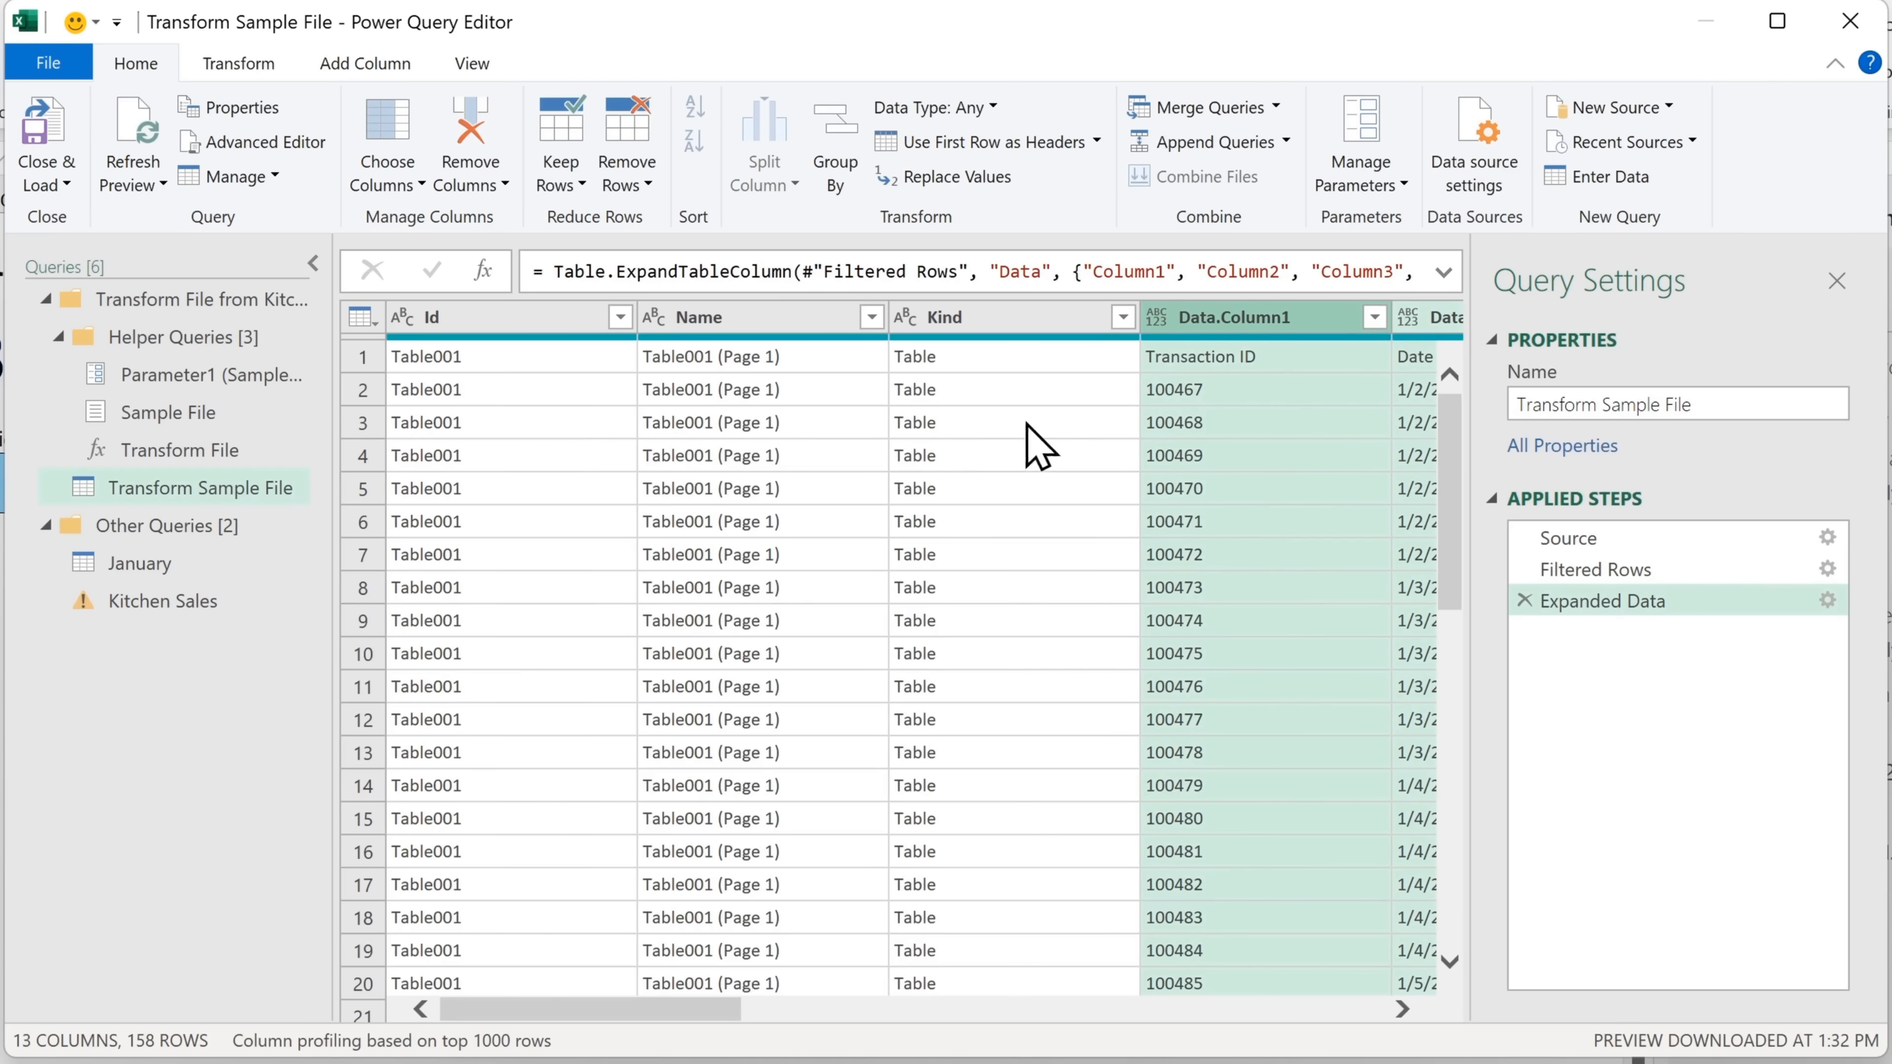
Remove all columns other than the expanded Data columns from the sample file query and use the first row as headers
right_click(1296, 319)
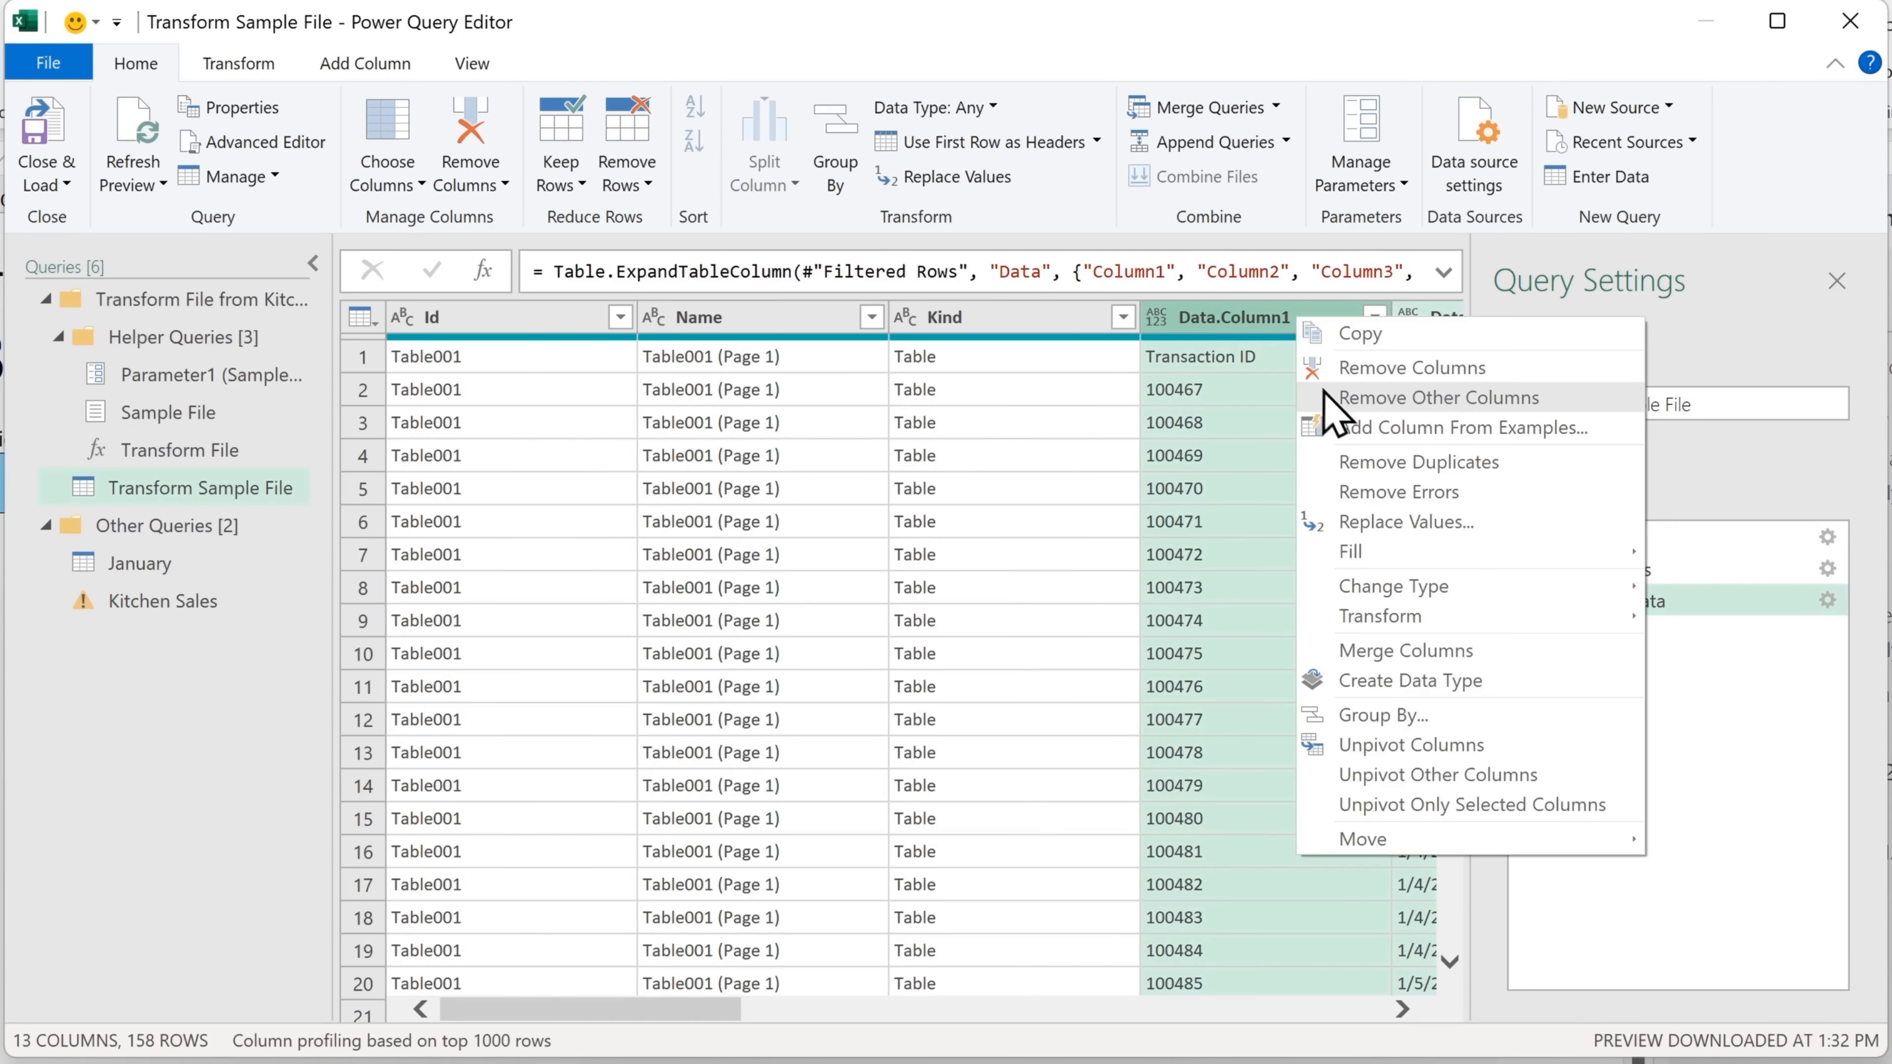
click(1352, 399)
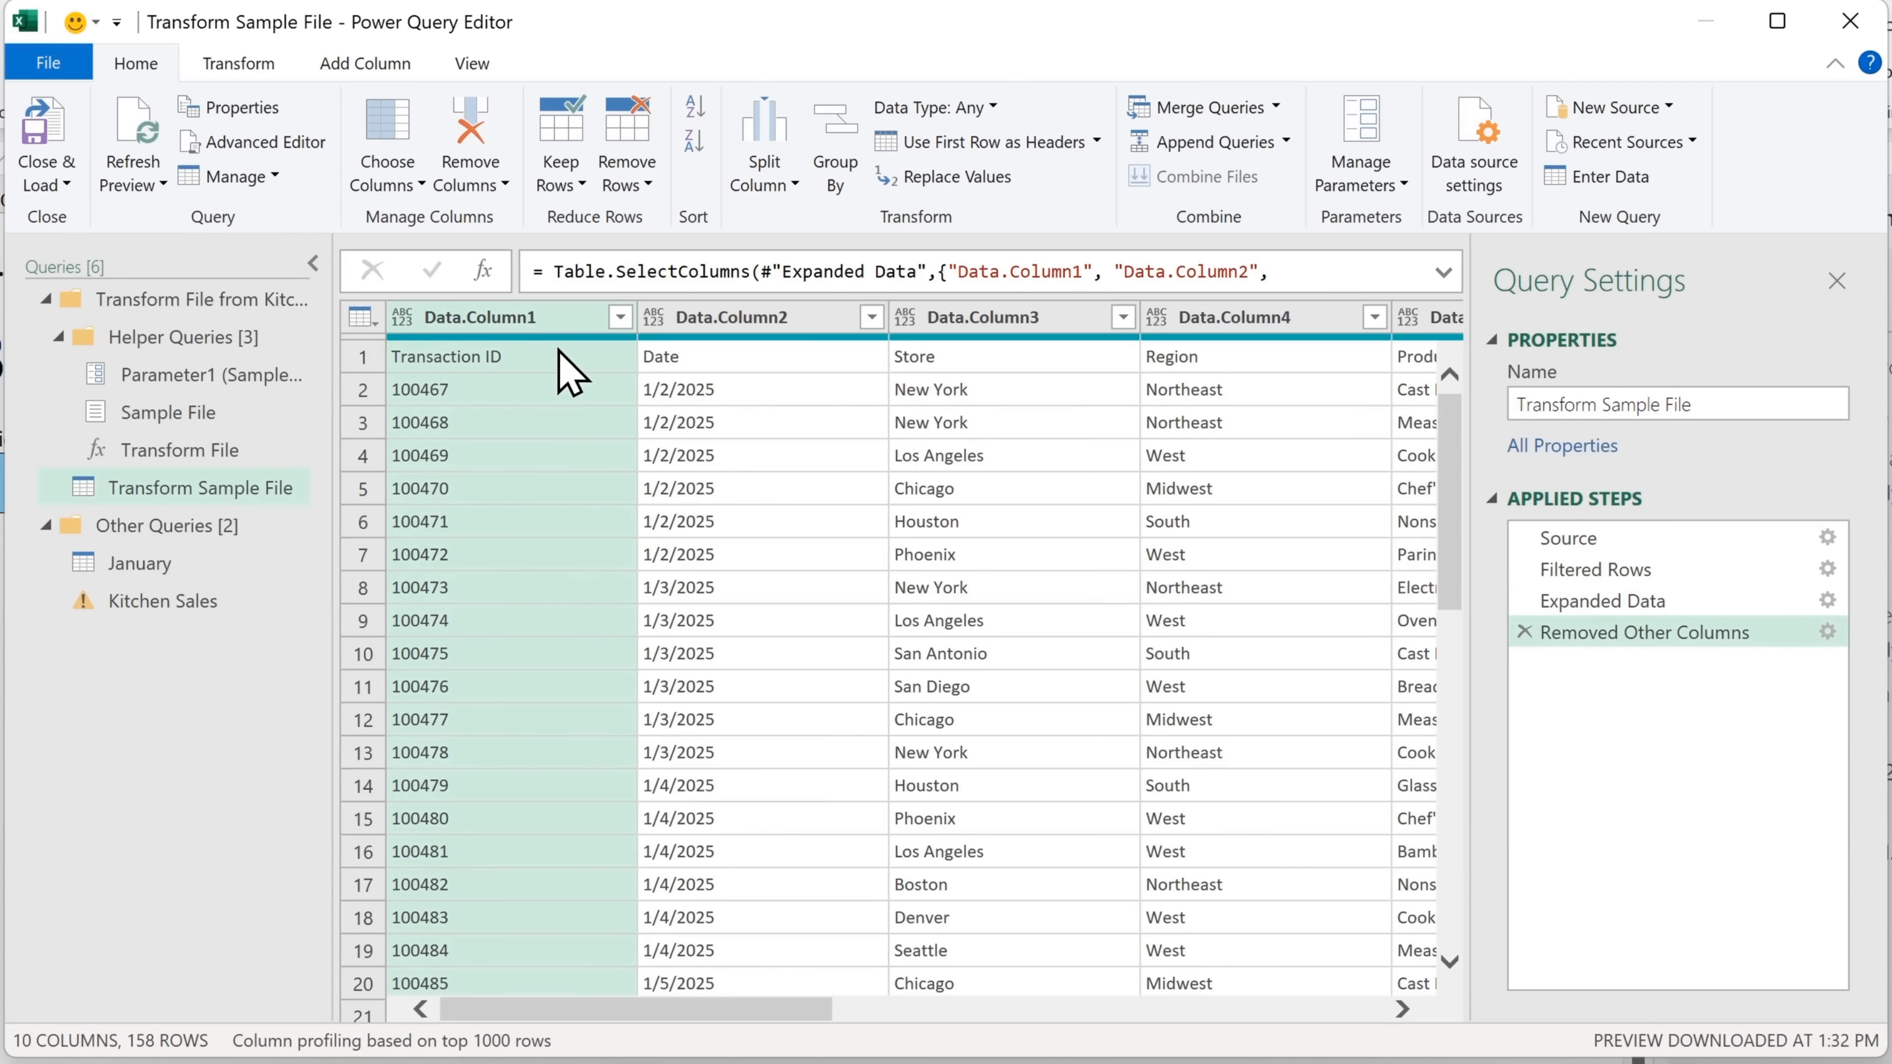
click(372, 326)
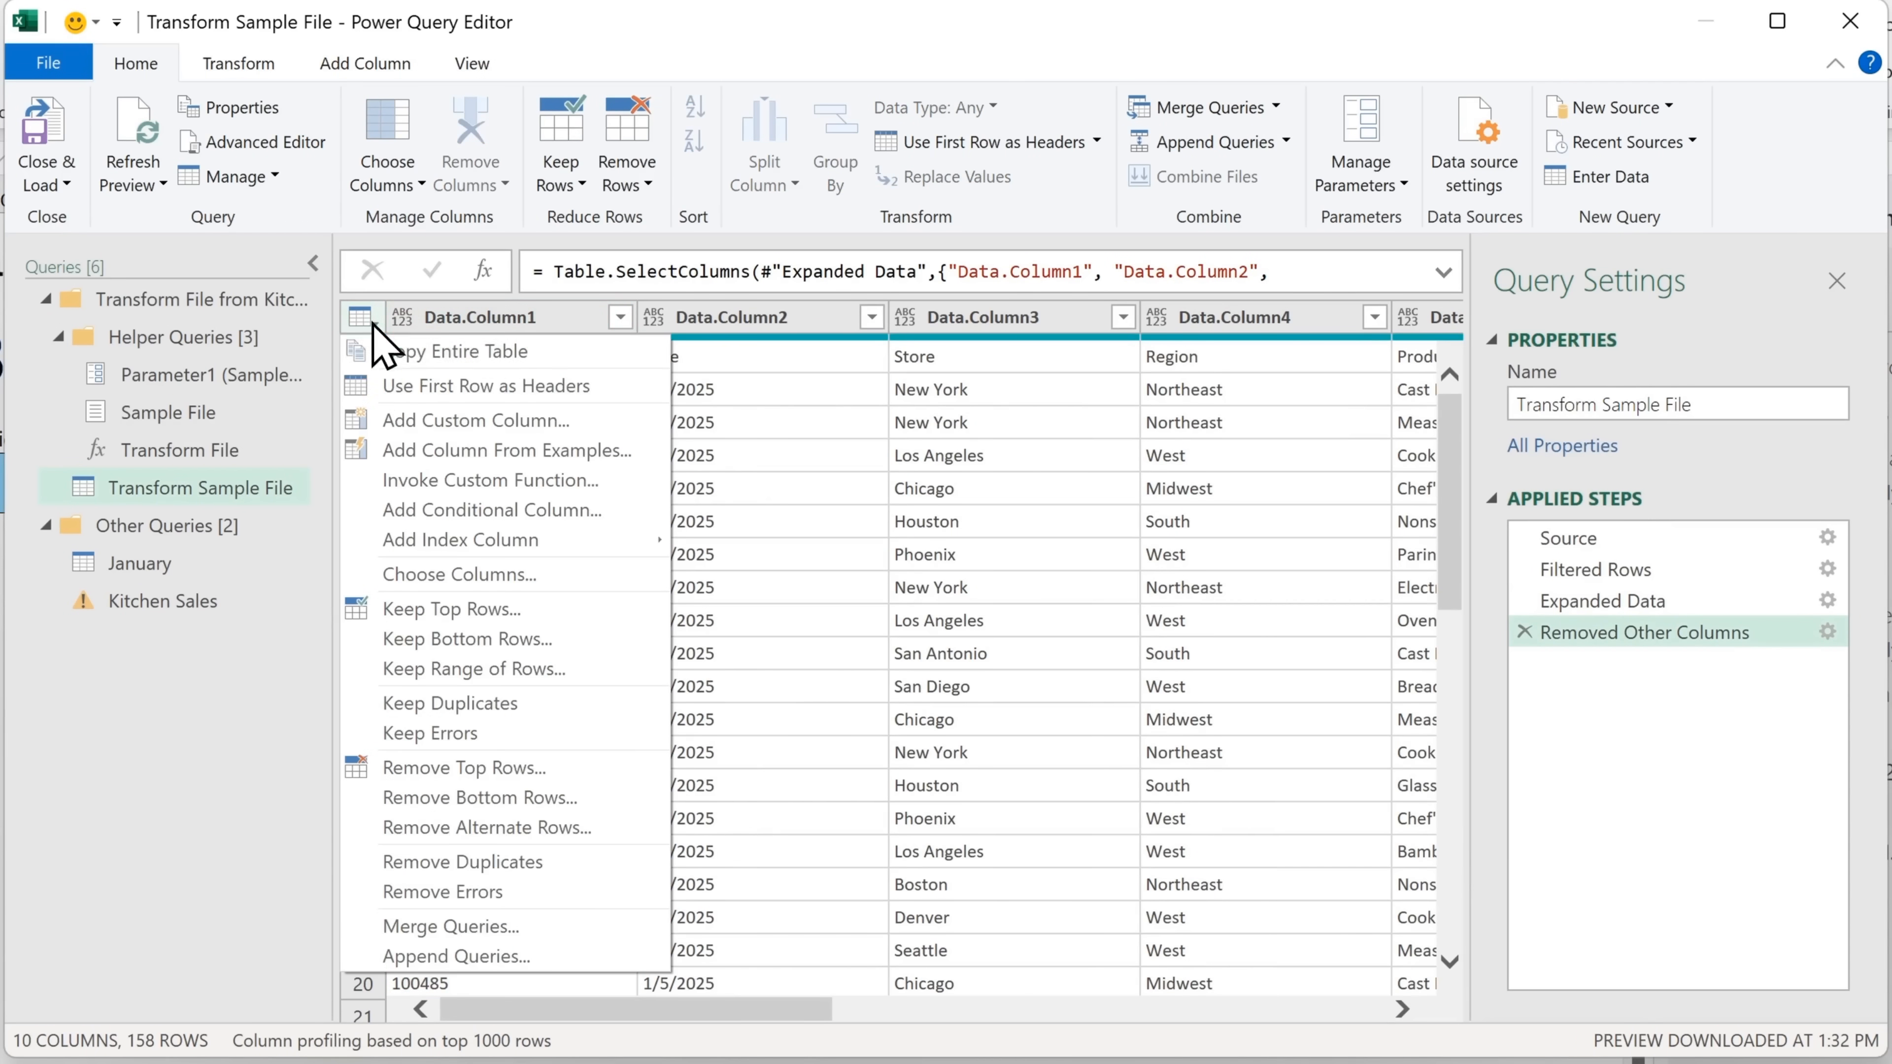
click(605, 386)
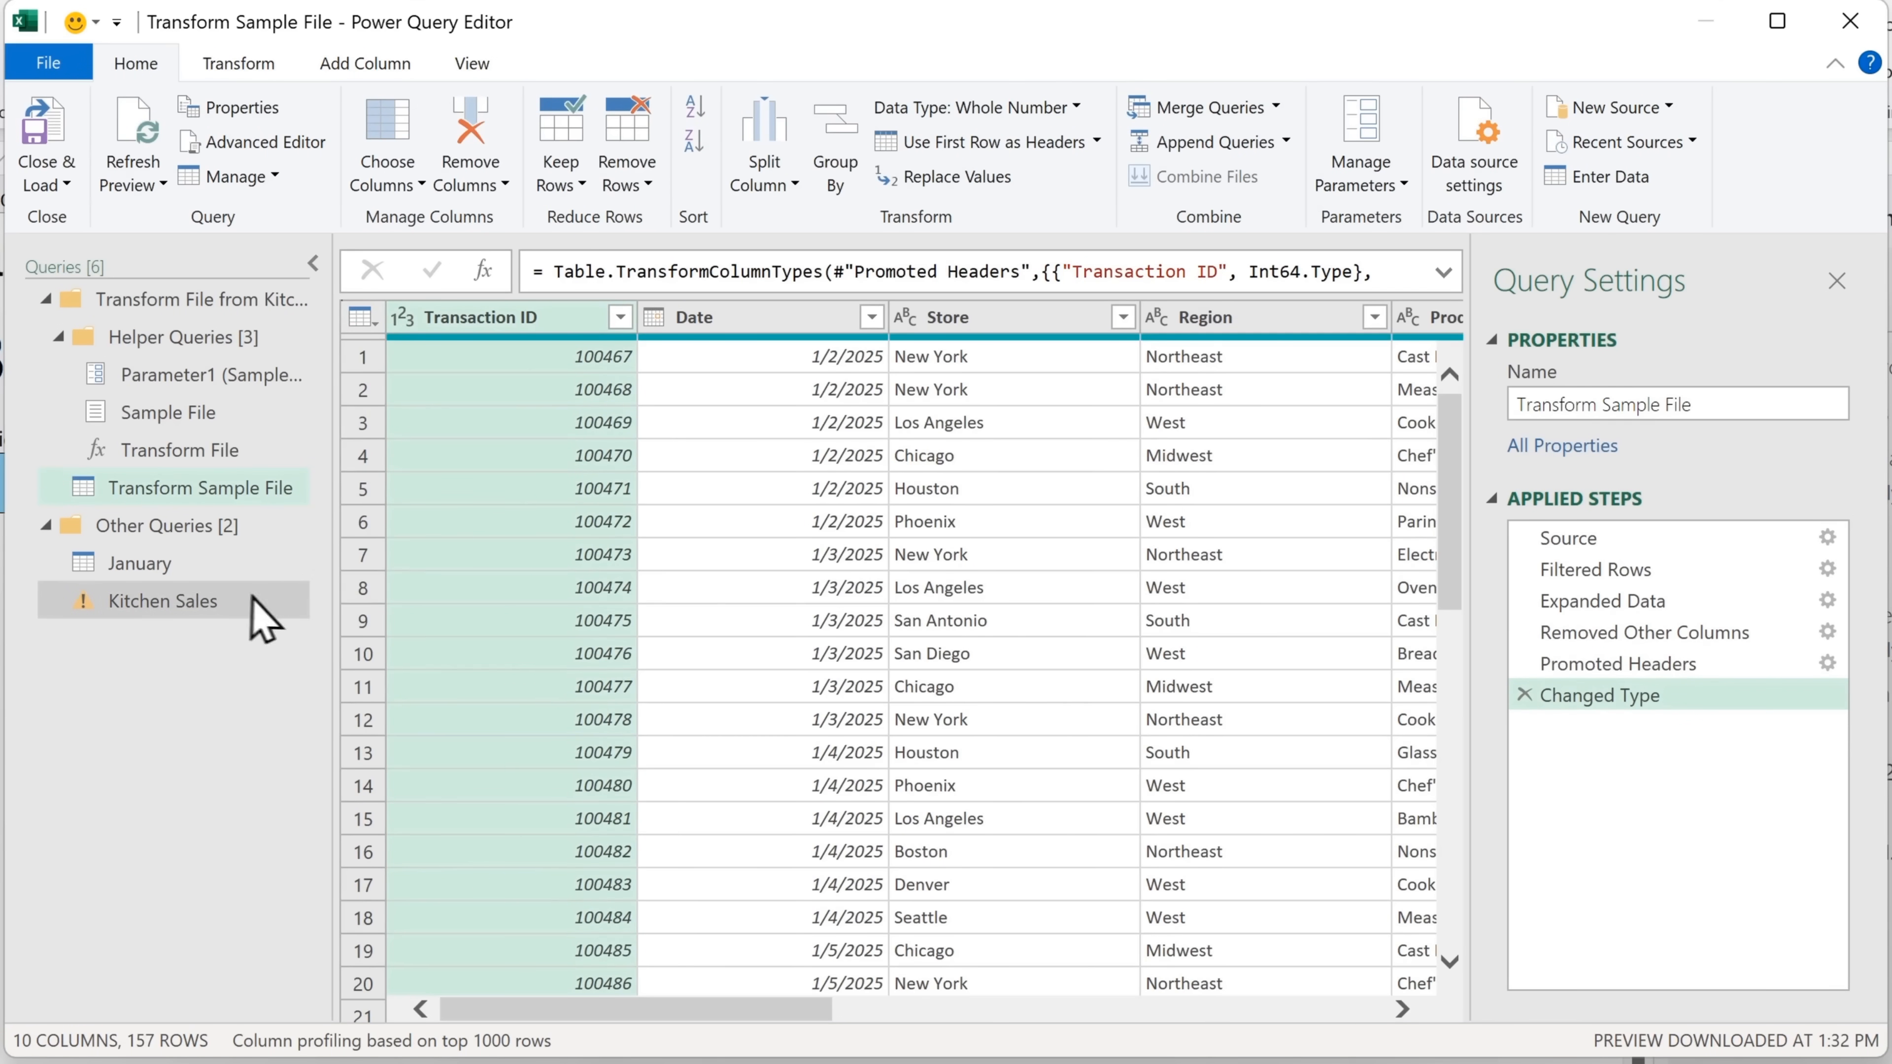
Delete the Changed Type step from the Kitchen Sales query
click(97, 602)
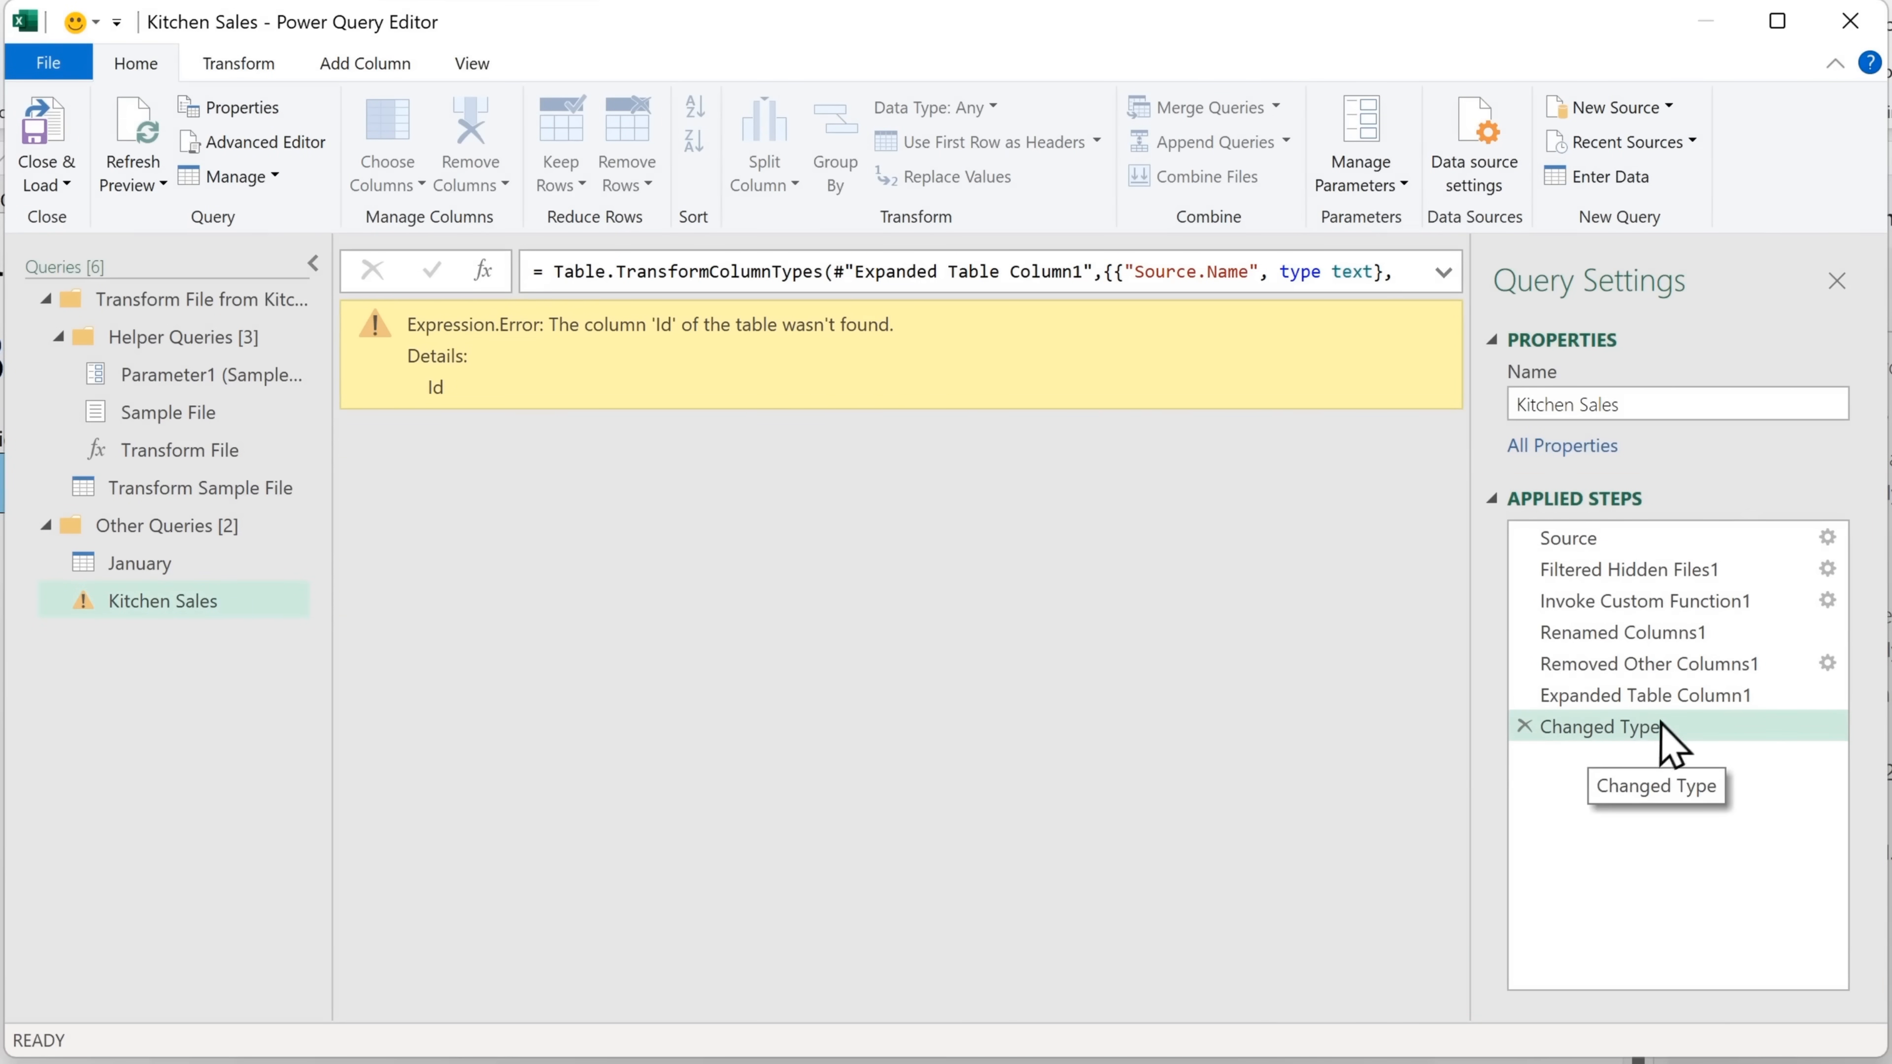
click(1649, 704)
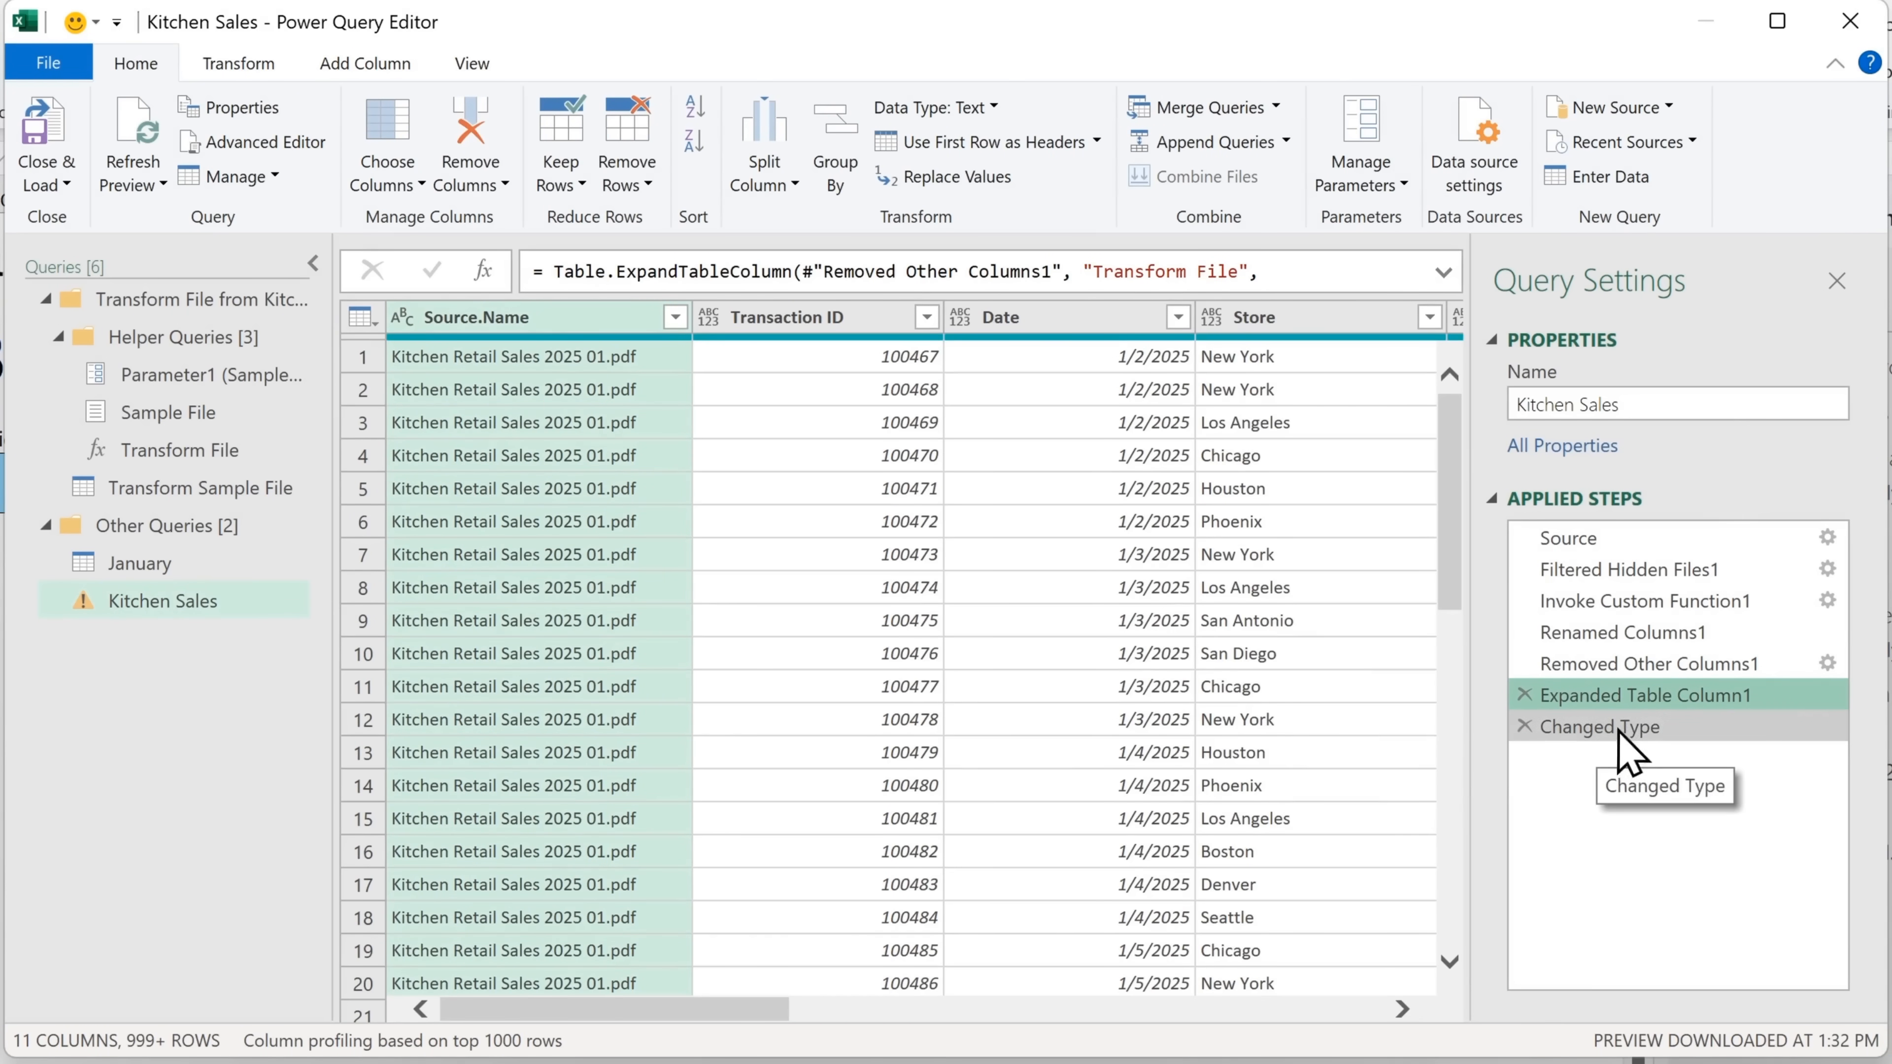
click(1524, 727)
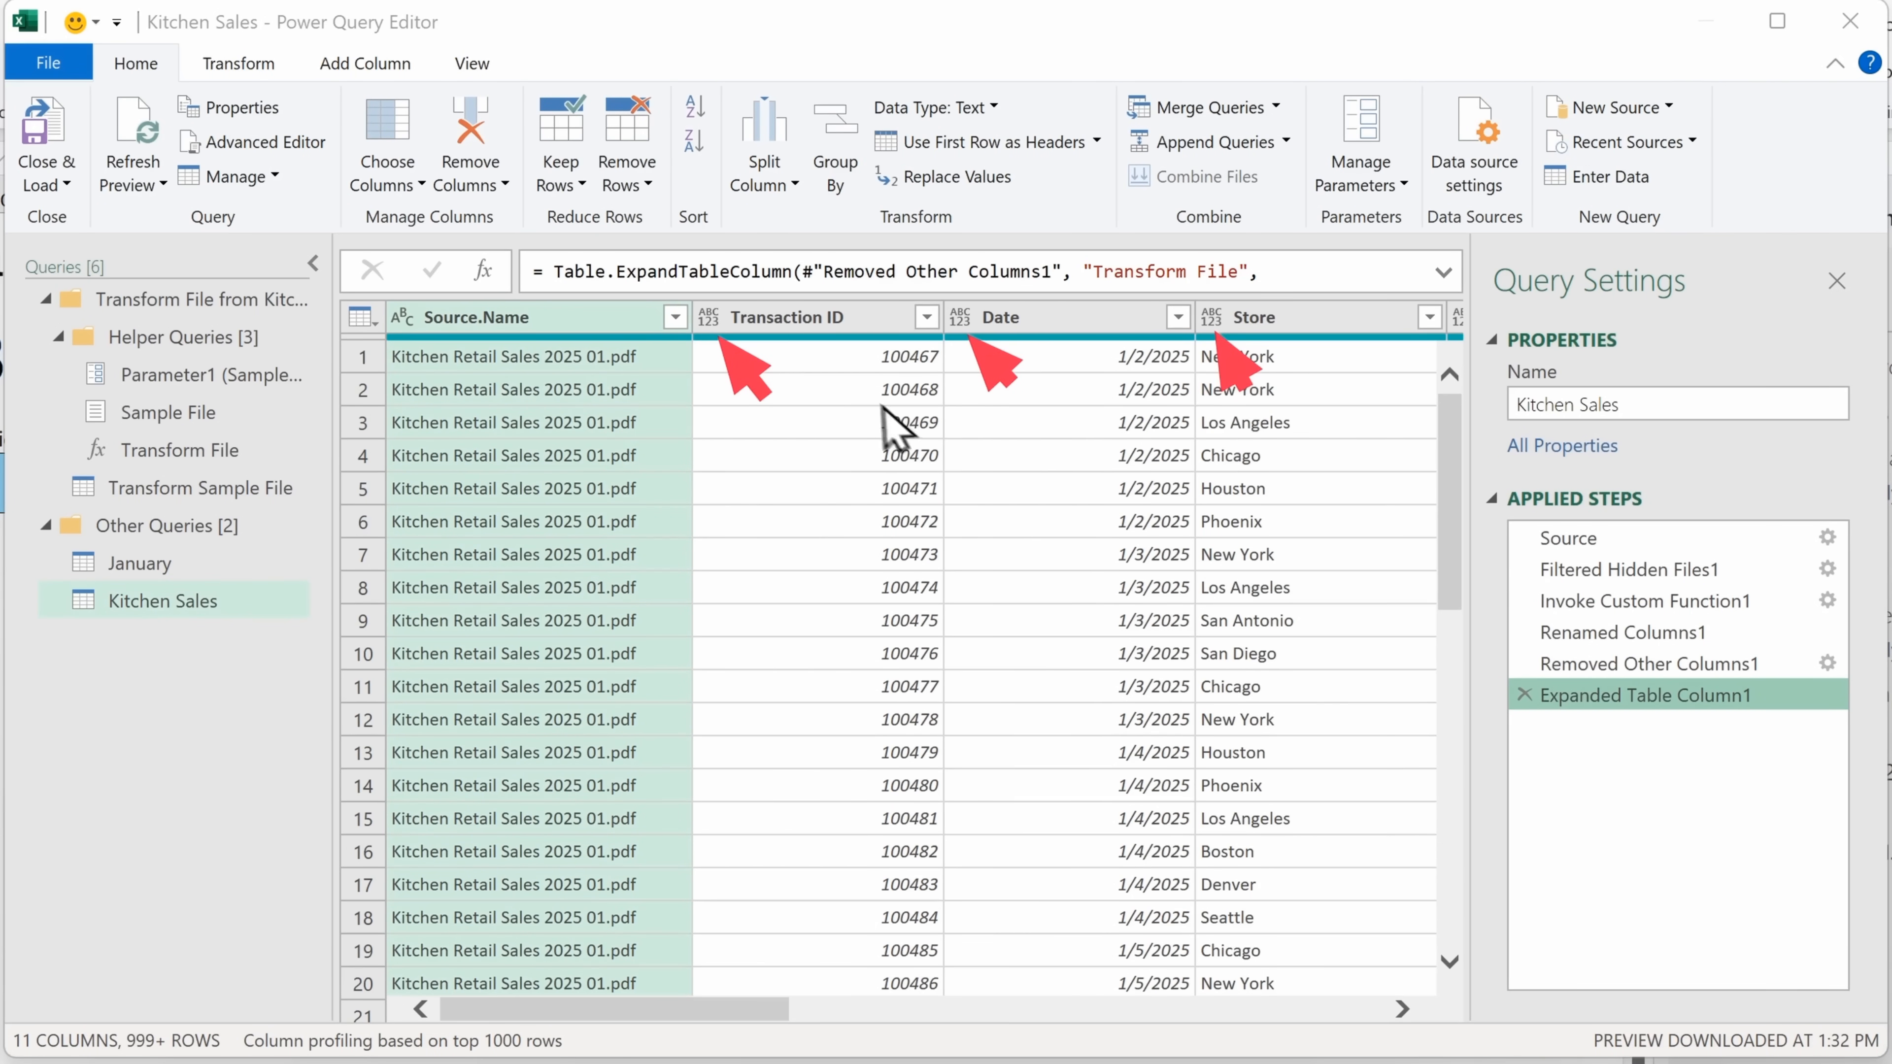
Set the Transaction ID column to Whole Number and the Date column to Date, and remove the Source.Name column
click(707, 317)
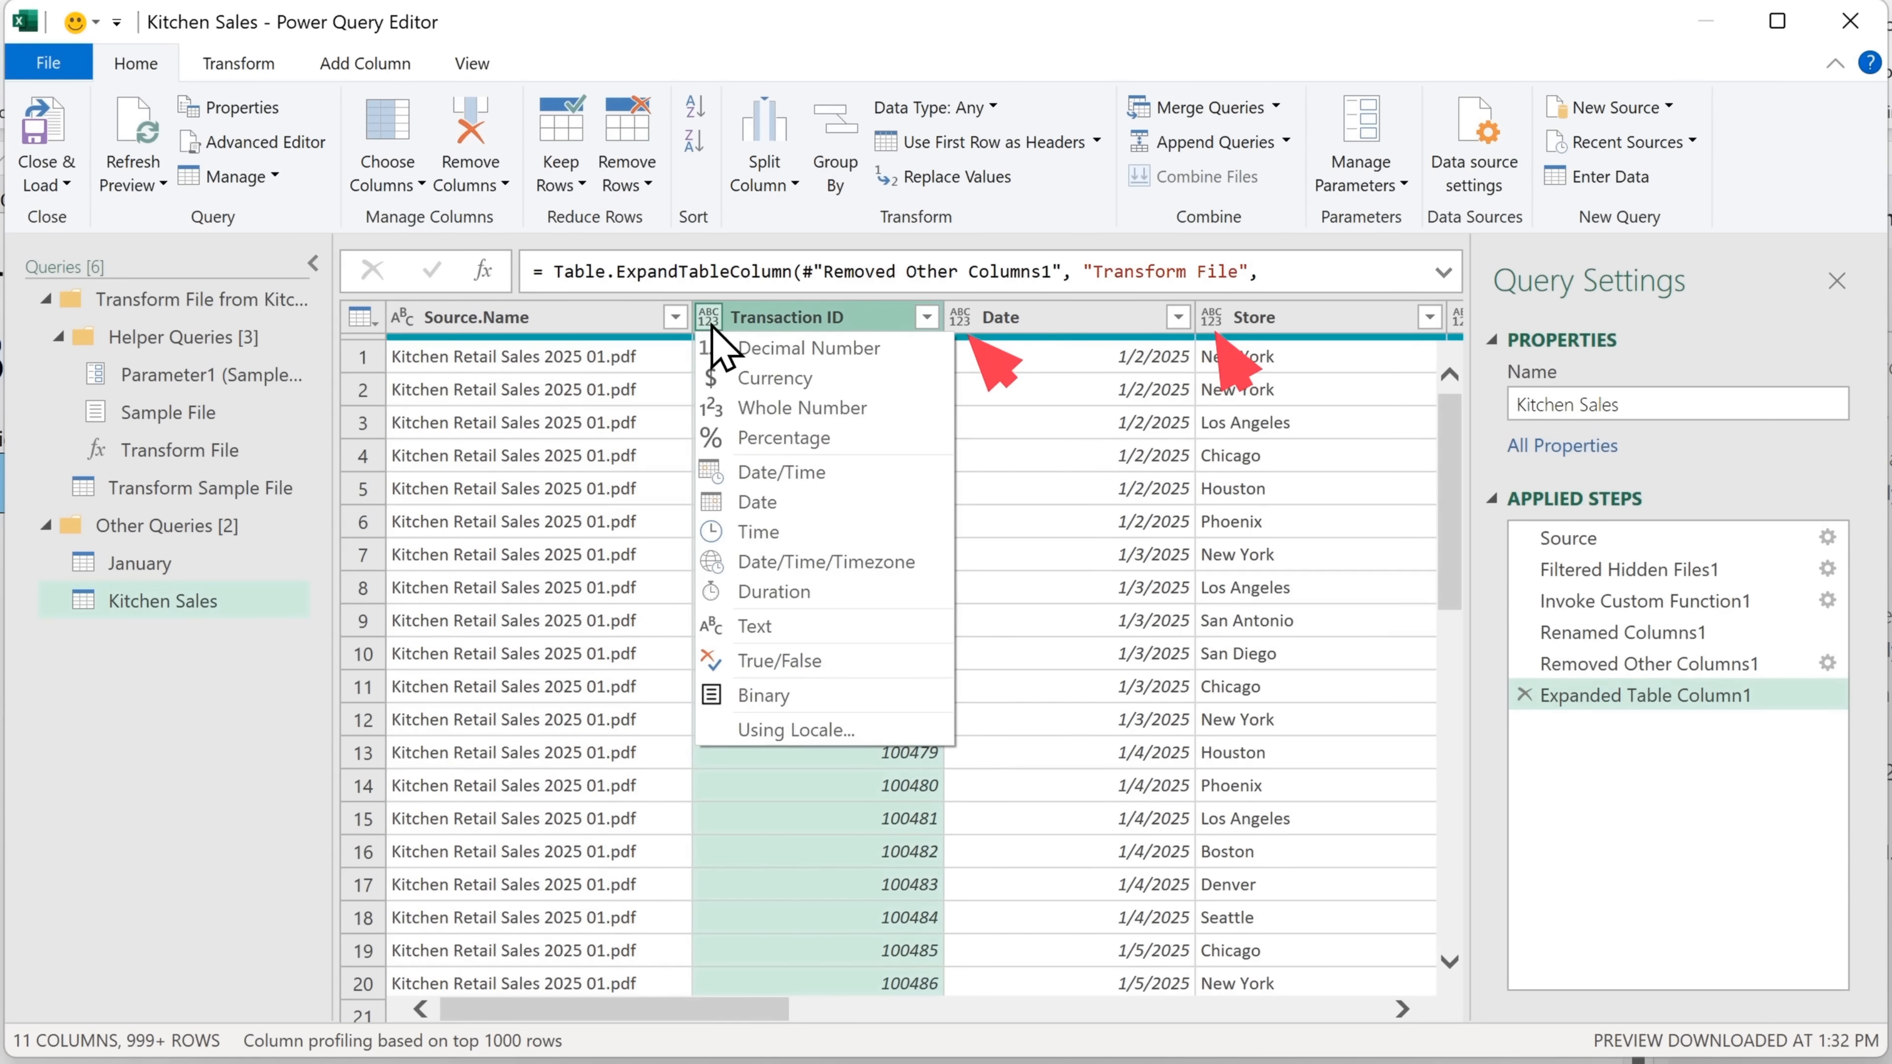
click(881, 432)
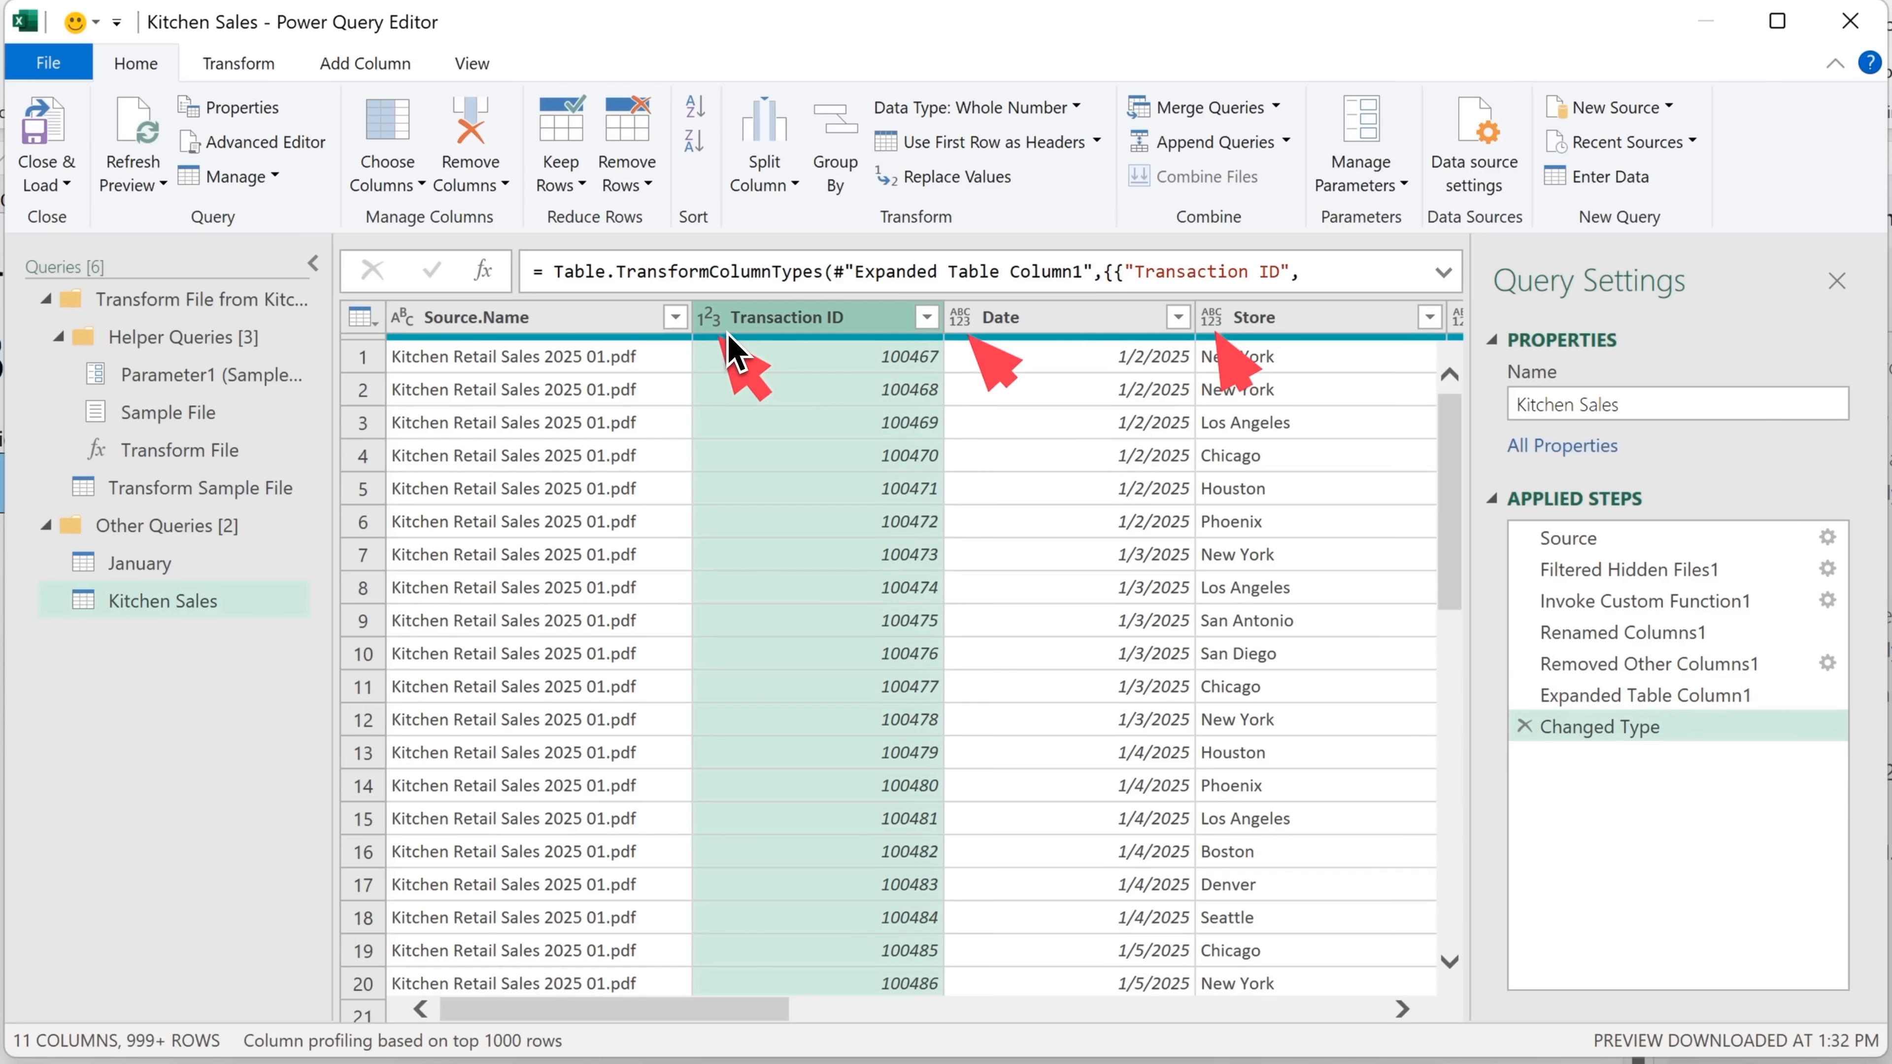
click(956, 324)
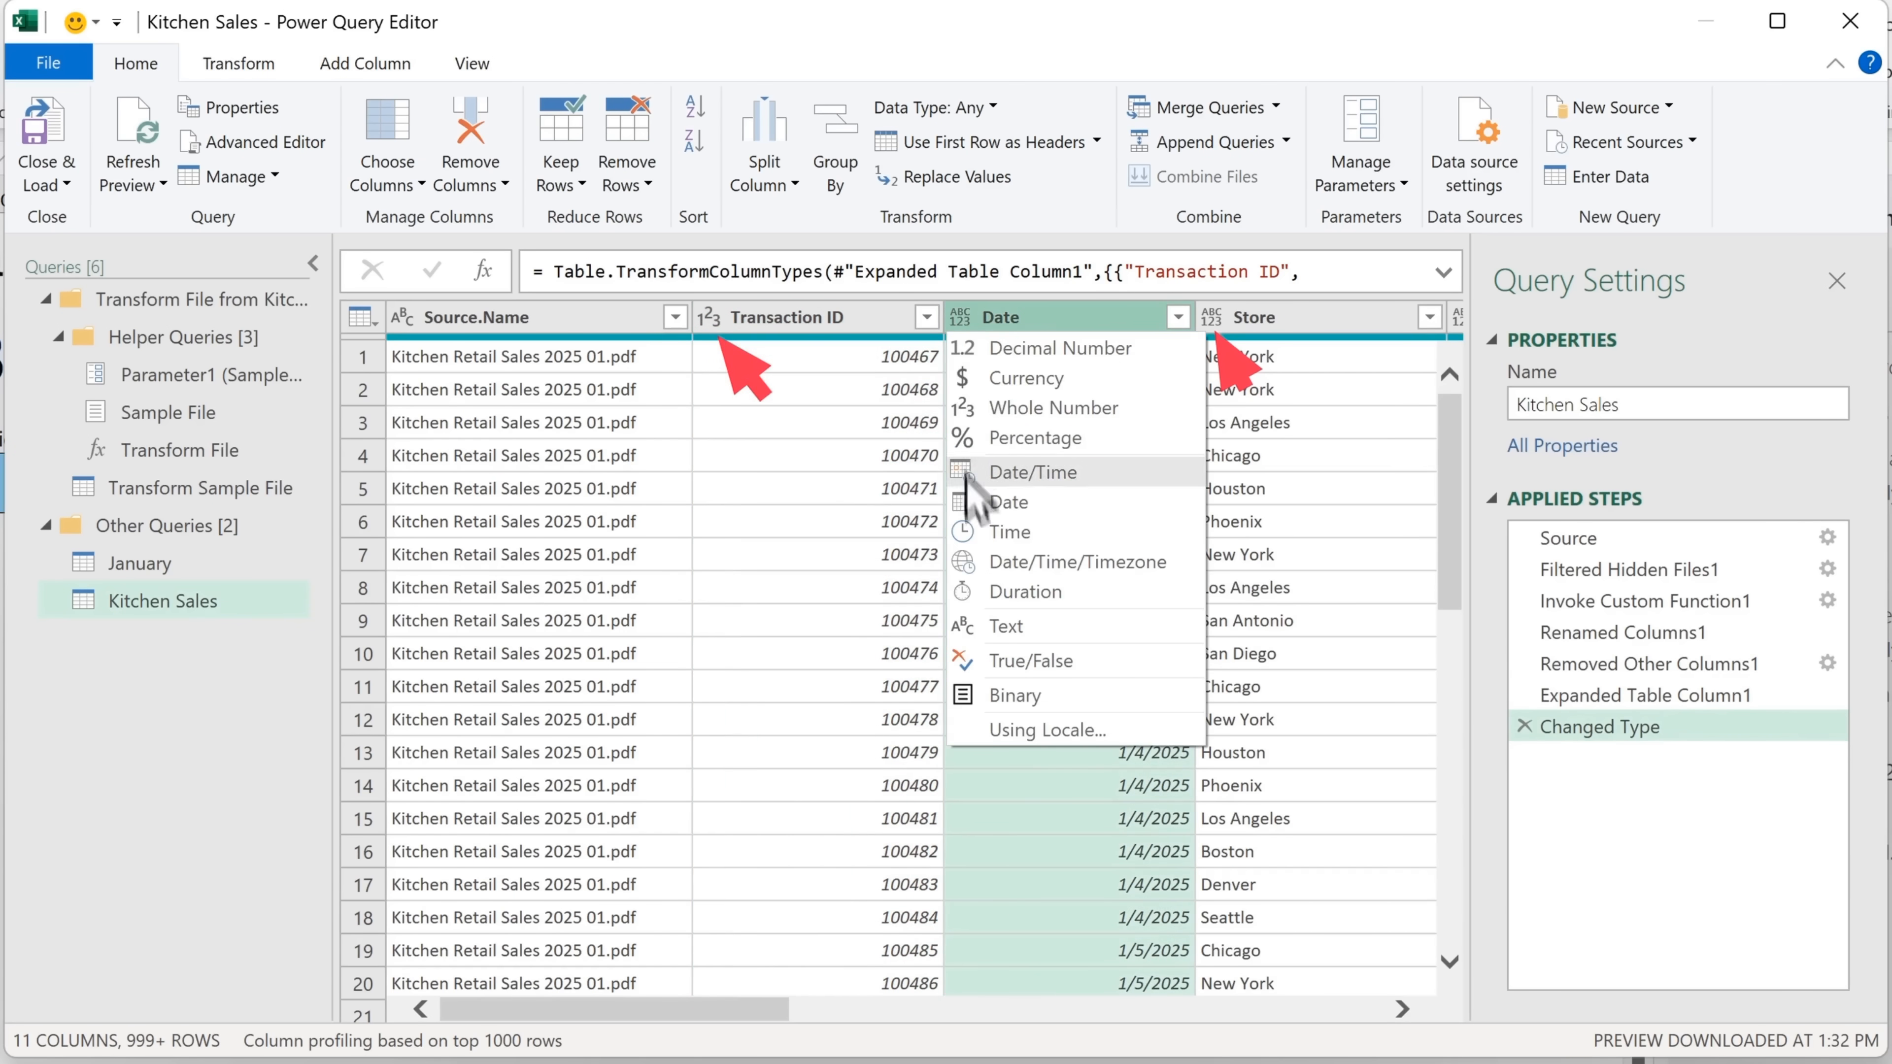
click(1009, 502)
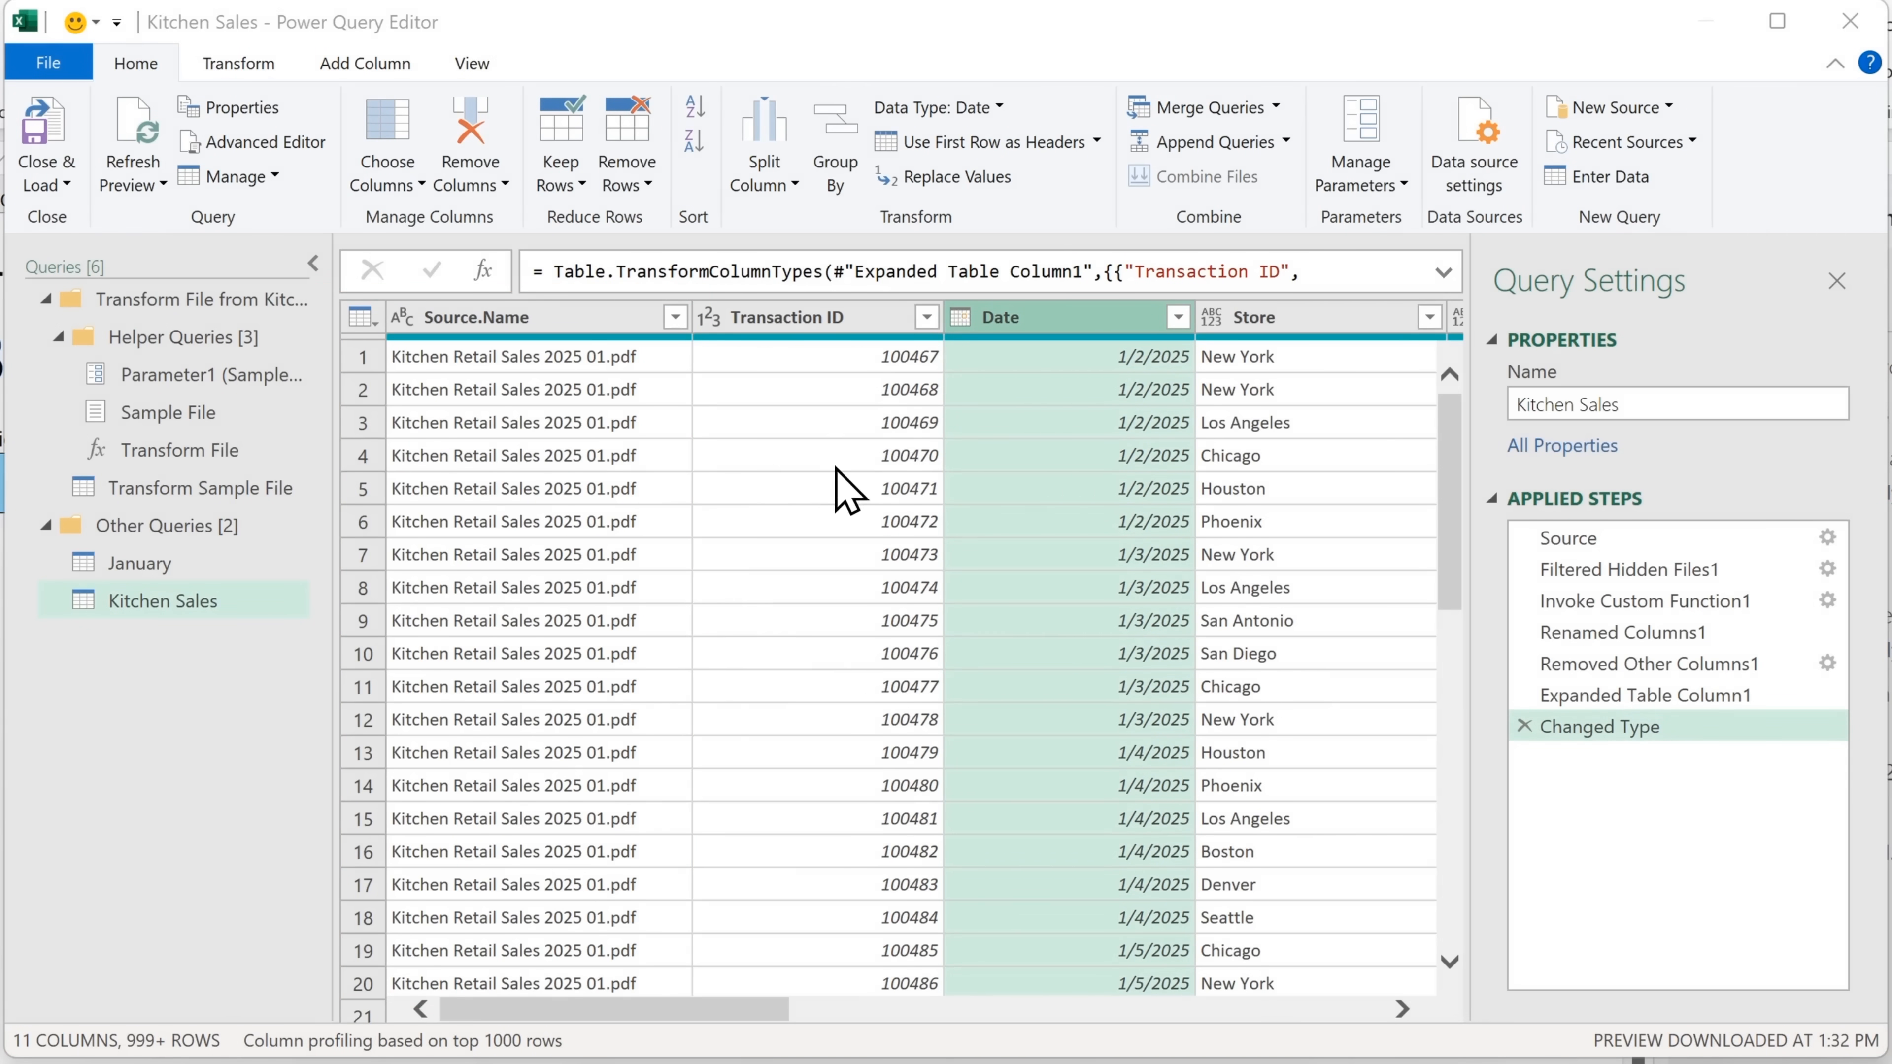
right_click(585, 328)
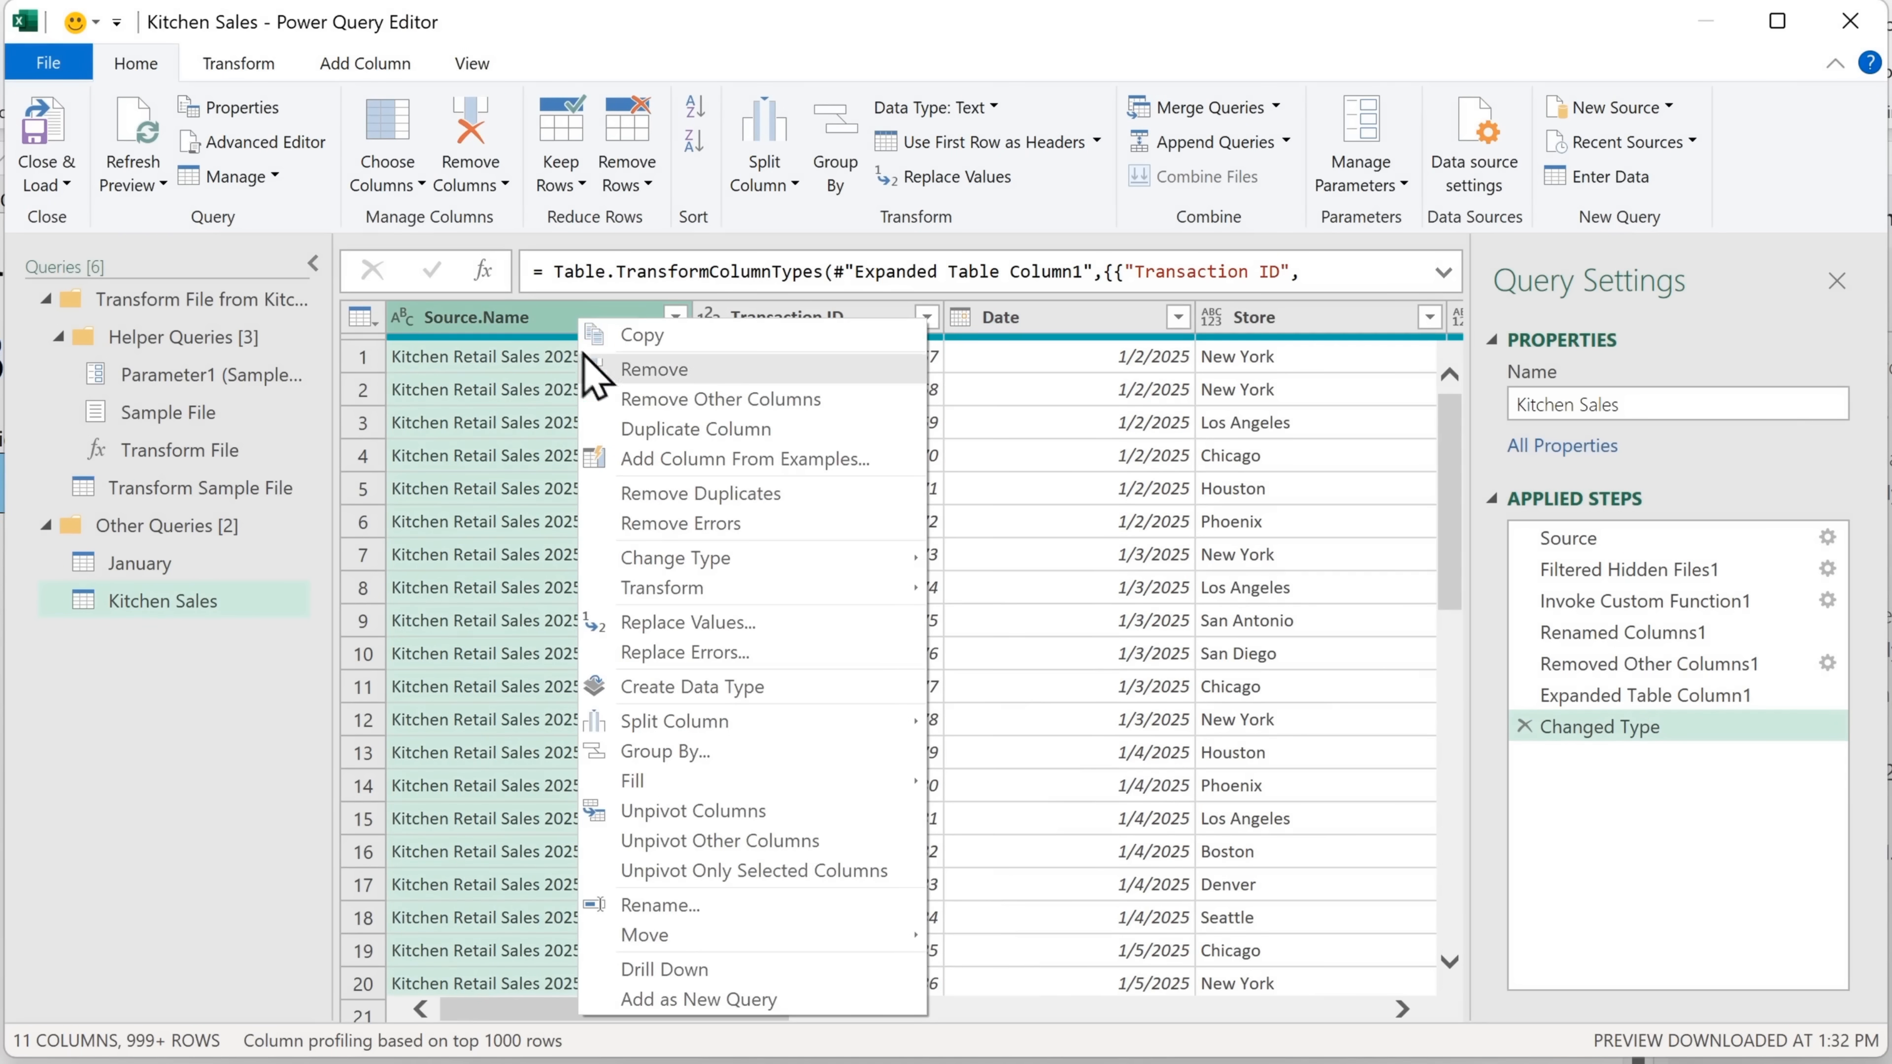
click(712, 372)
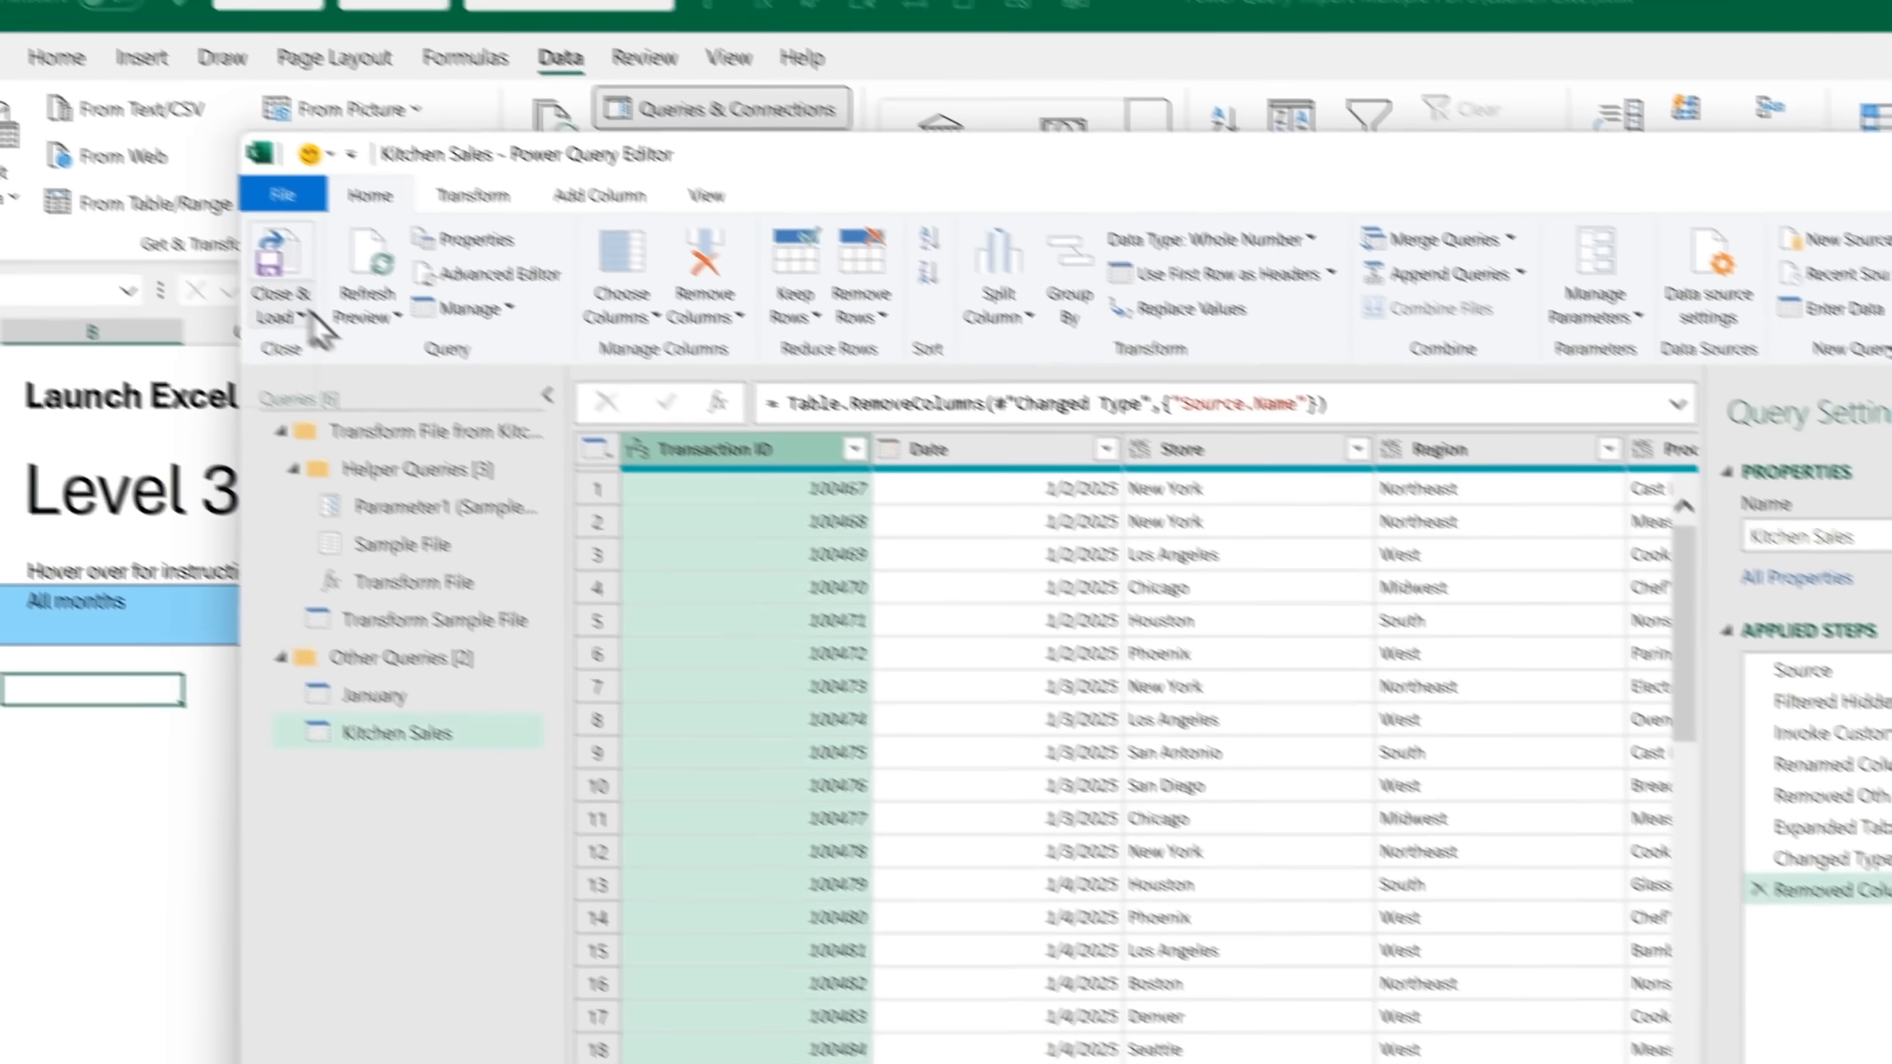
Close the query editor and load Kitchen Sales as a table into the existing worksheet at cell B8
click(47, 179)
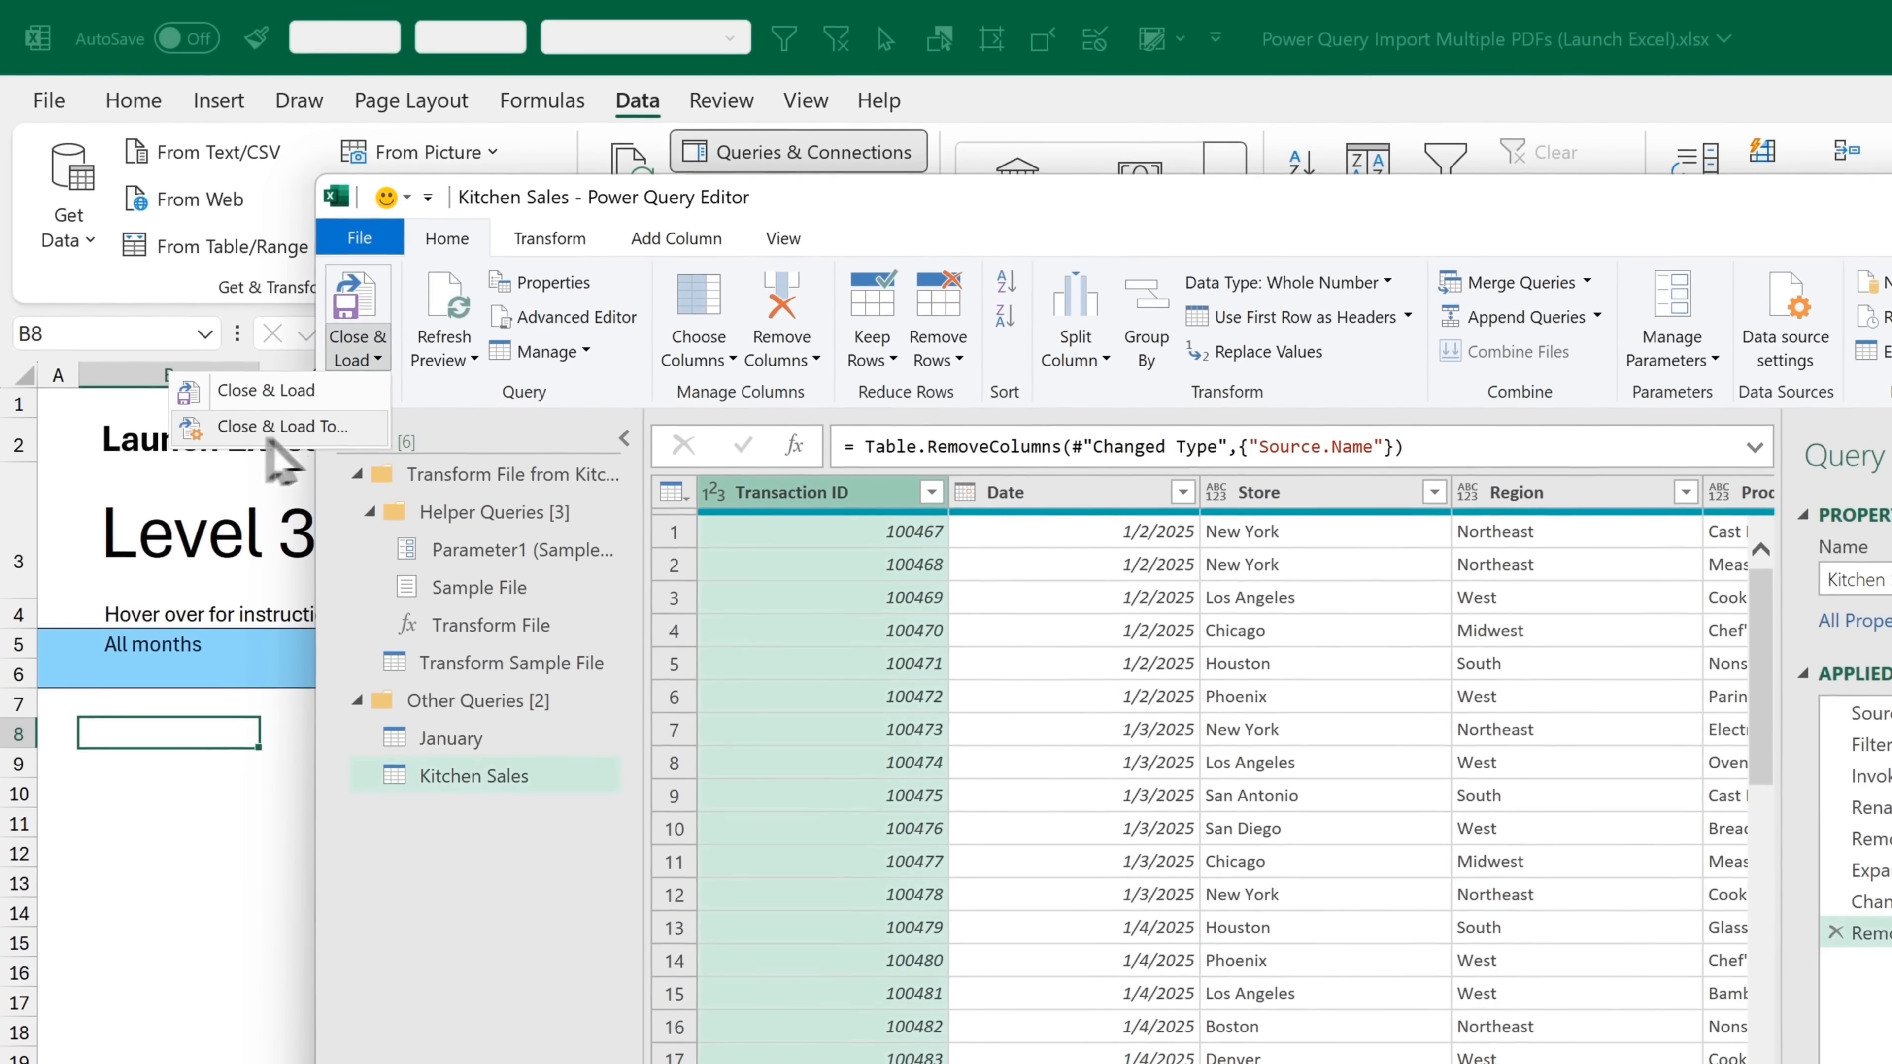
click(362, 432)
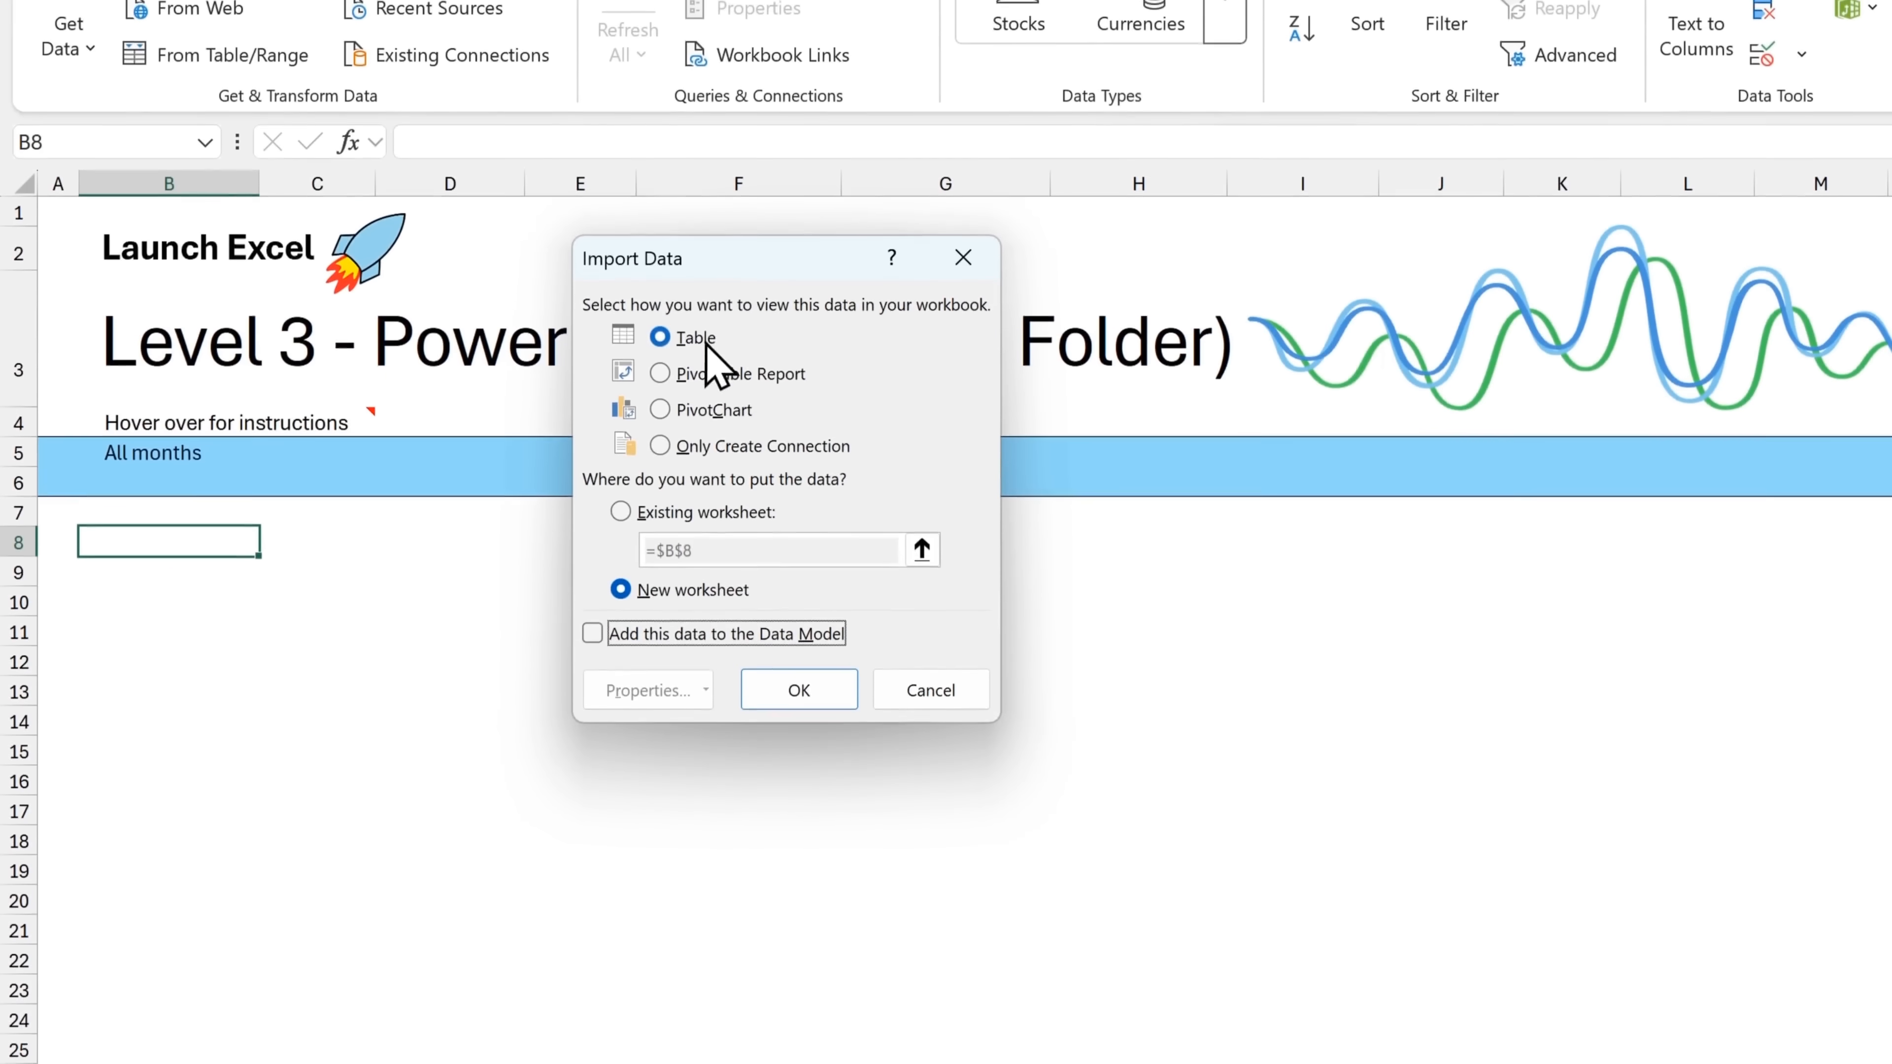
click(688, 513)
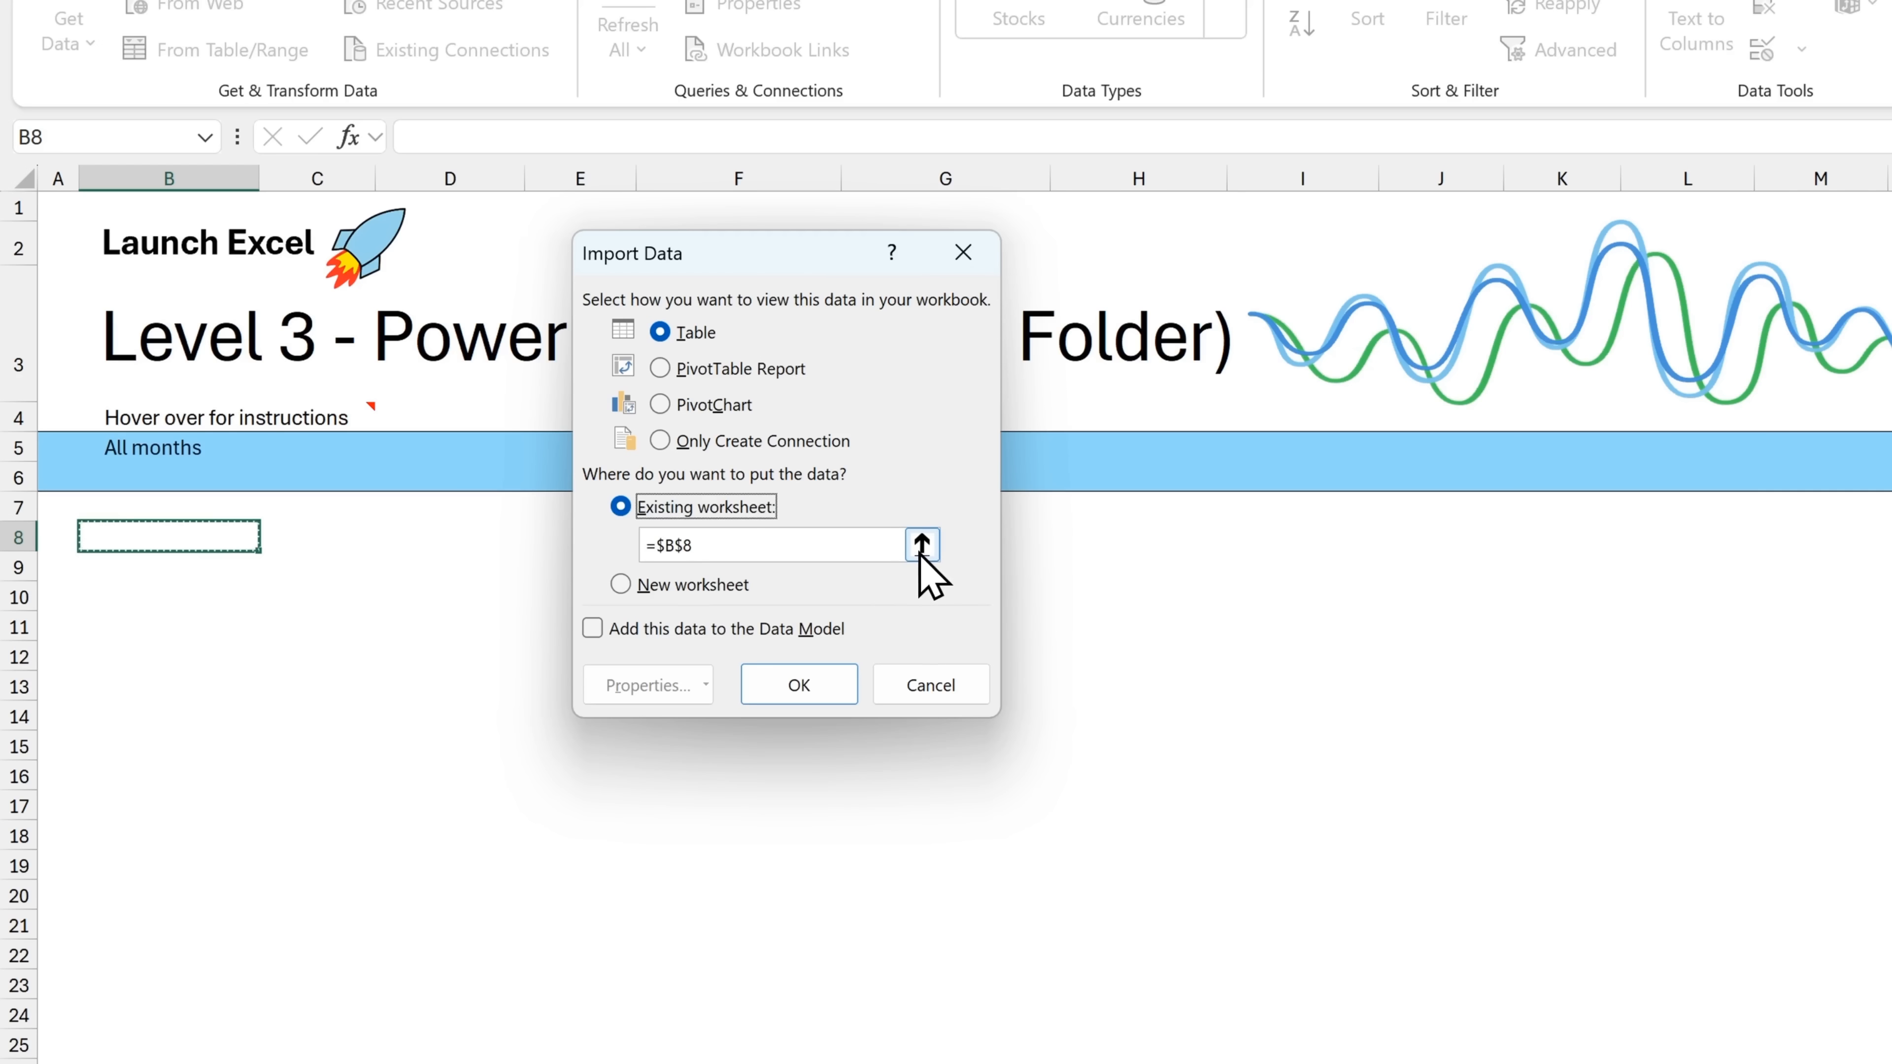
click(828, 685)
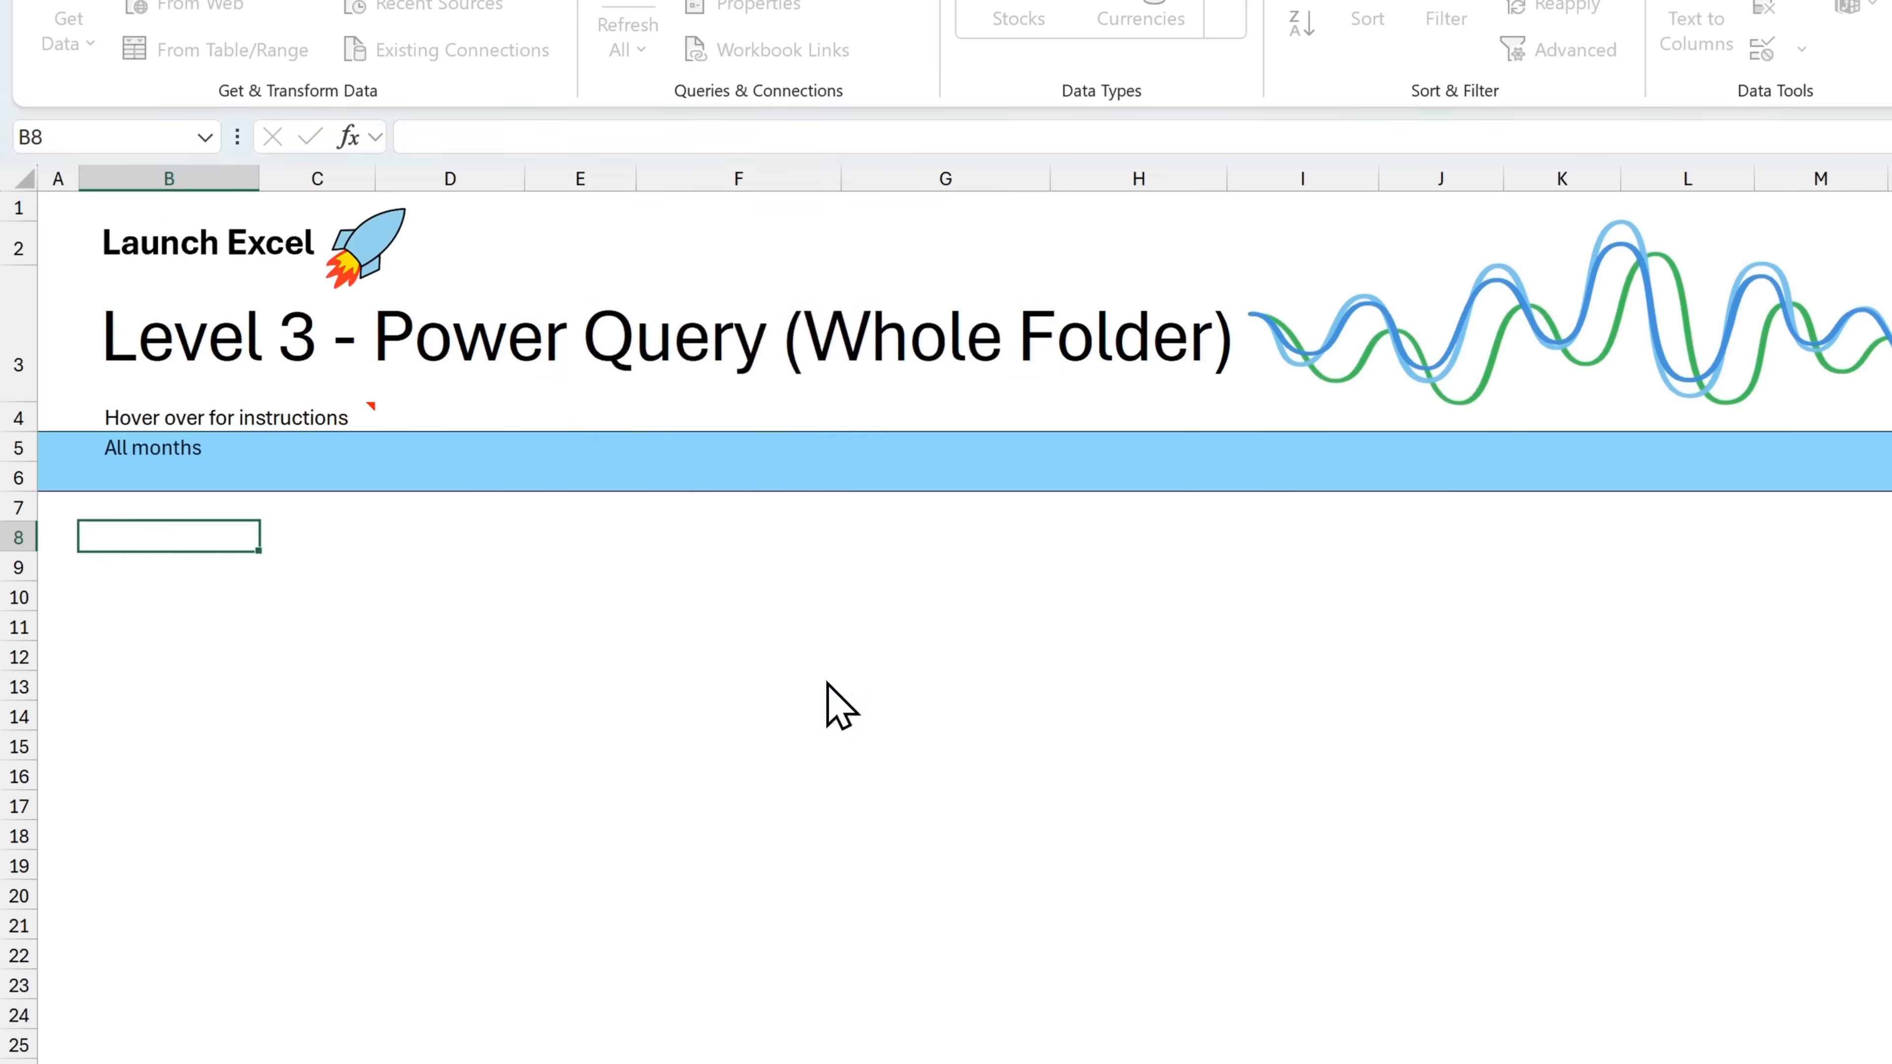
Look through the loaded Kitchen Sales table on the Level 3 sheet down to its last row
scroll(399, 828, down, 14)
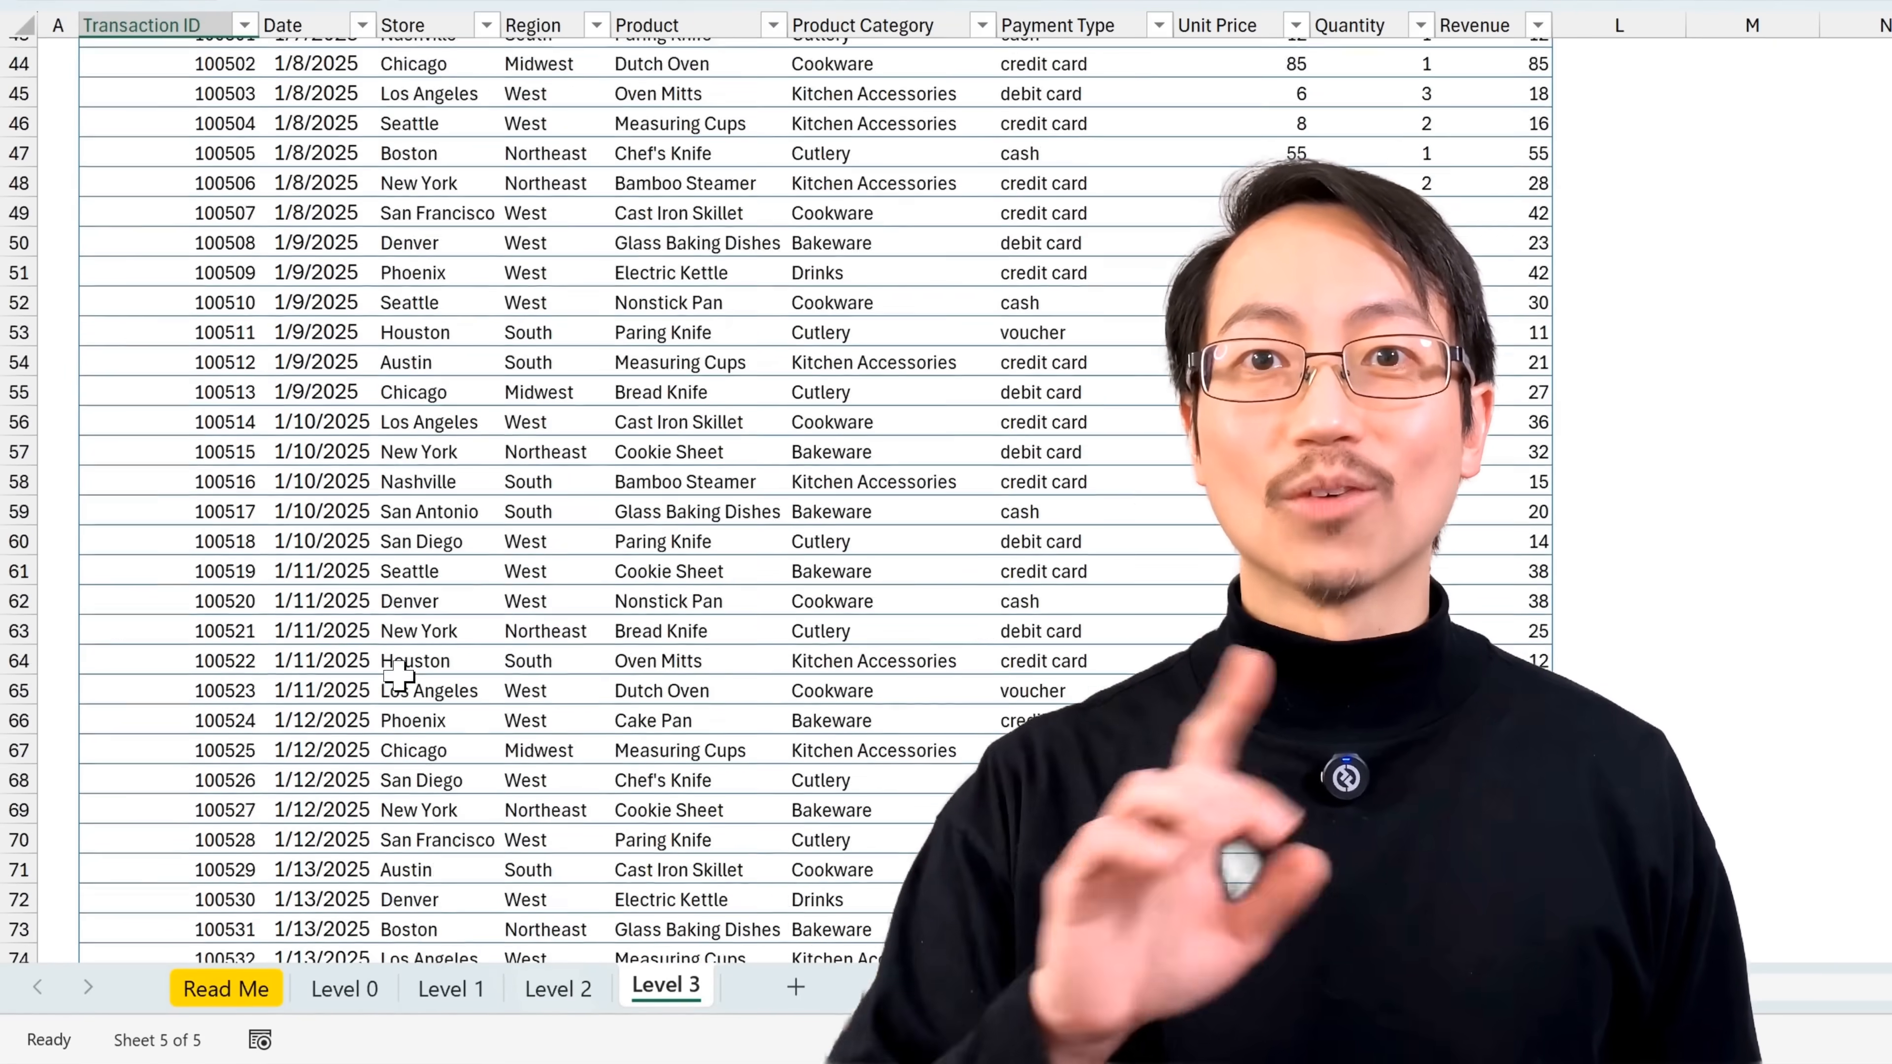
scroll(399, 675, down, 20)
scroll(399, 675, down, 20)
scroll(398, 675, down, 20)
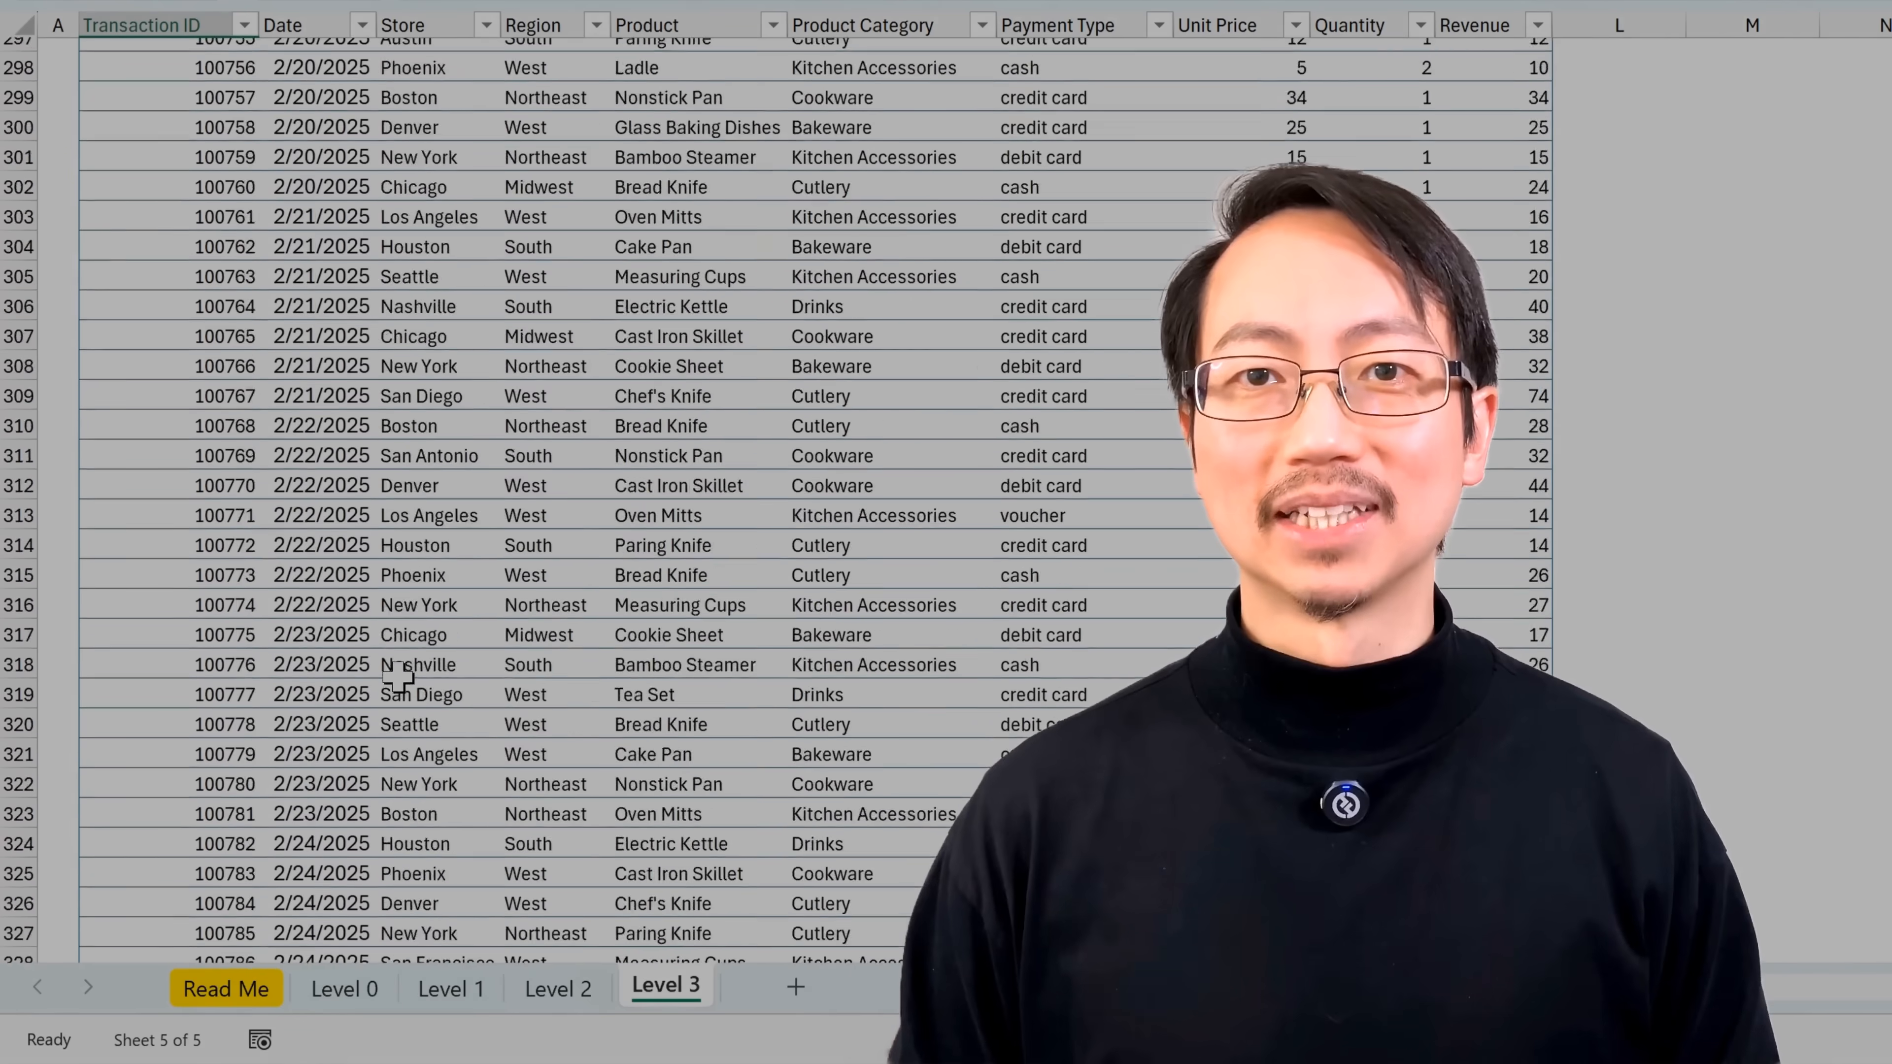
scroll(398, 675, down, 5)
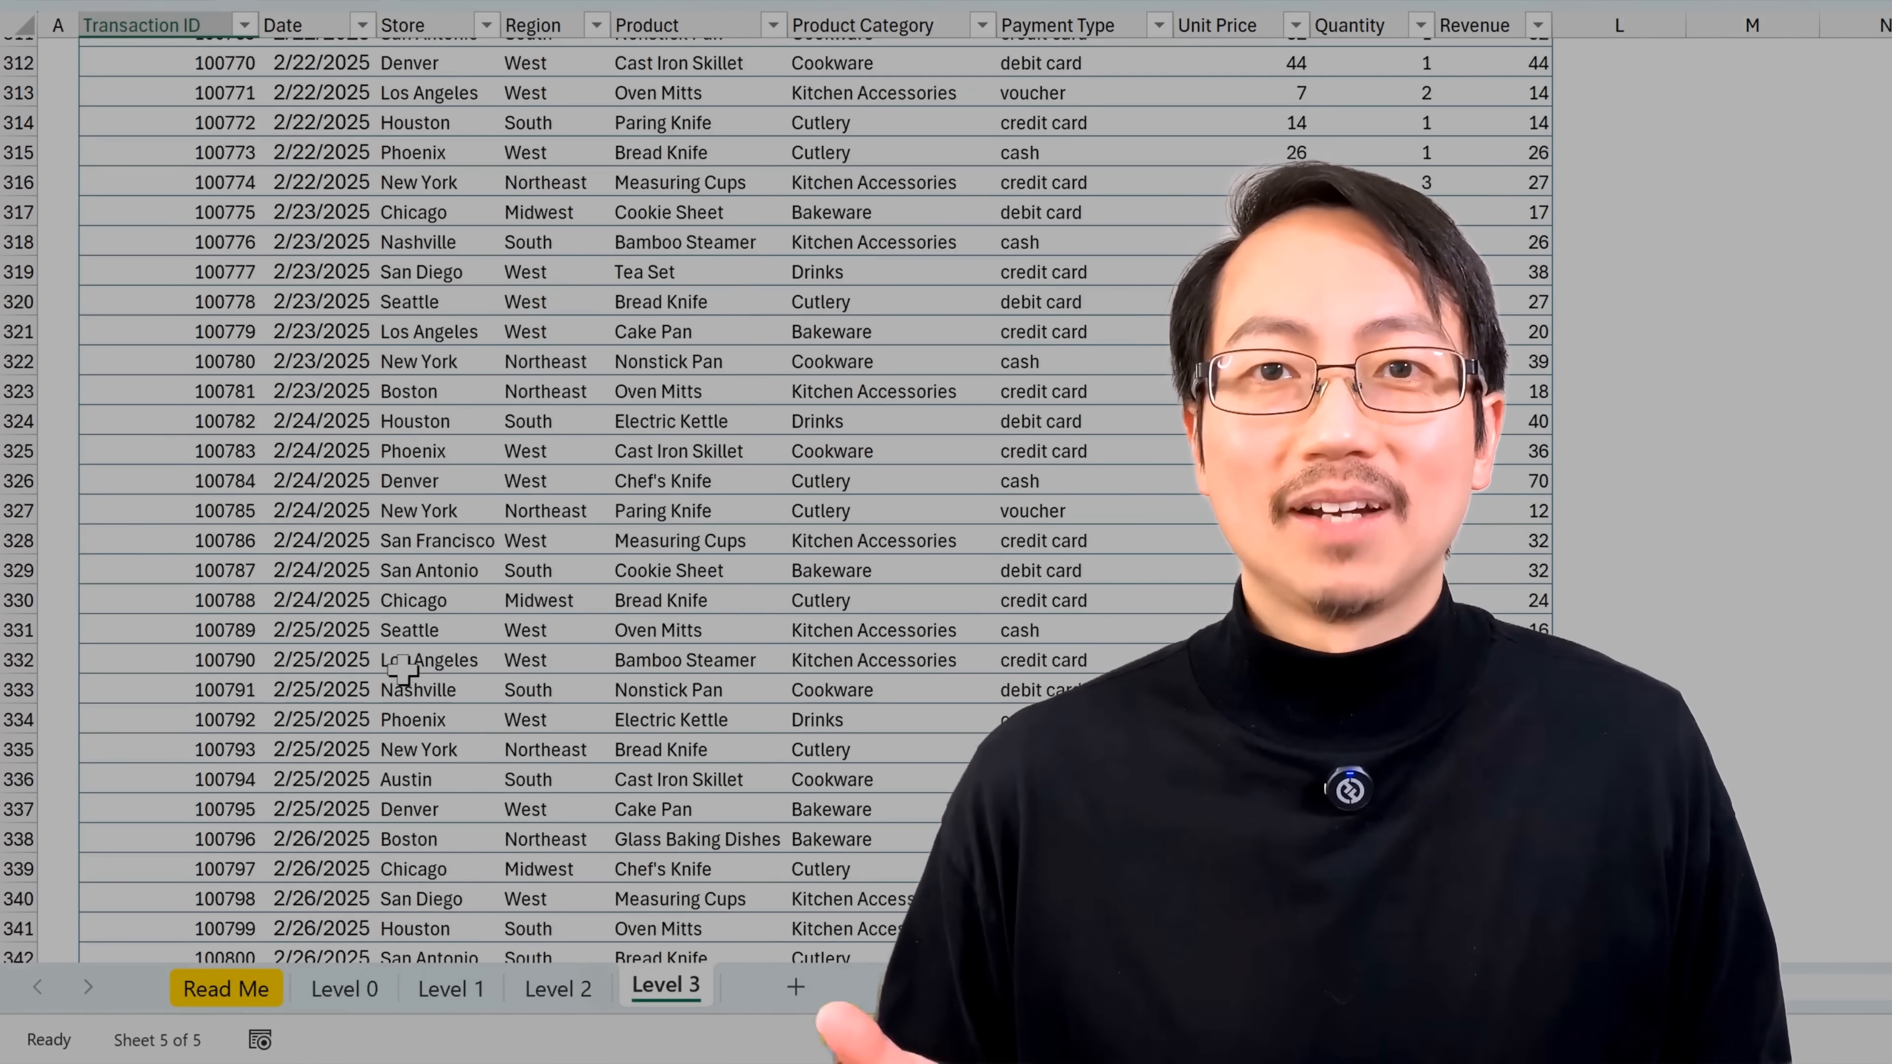
scroll(402, 671, down, 17)
scroll(398, 674, down, 20)
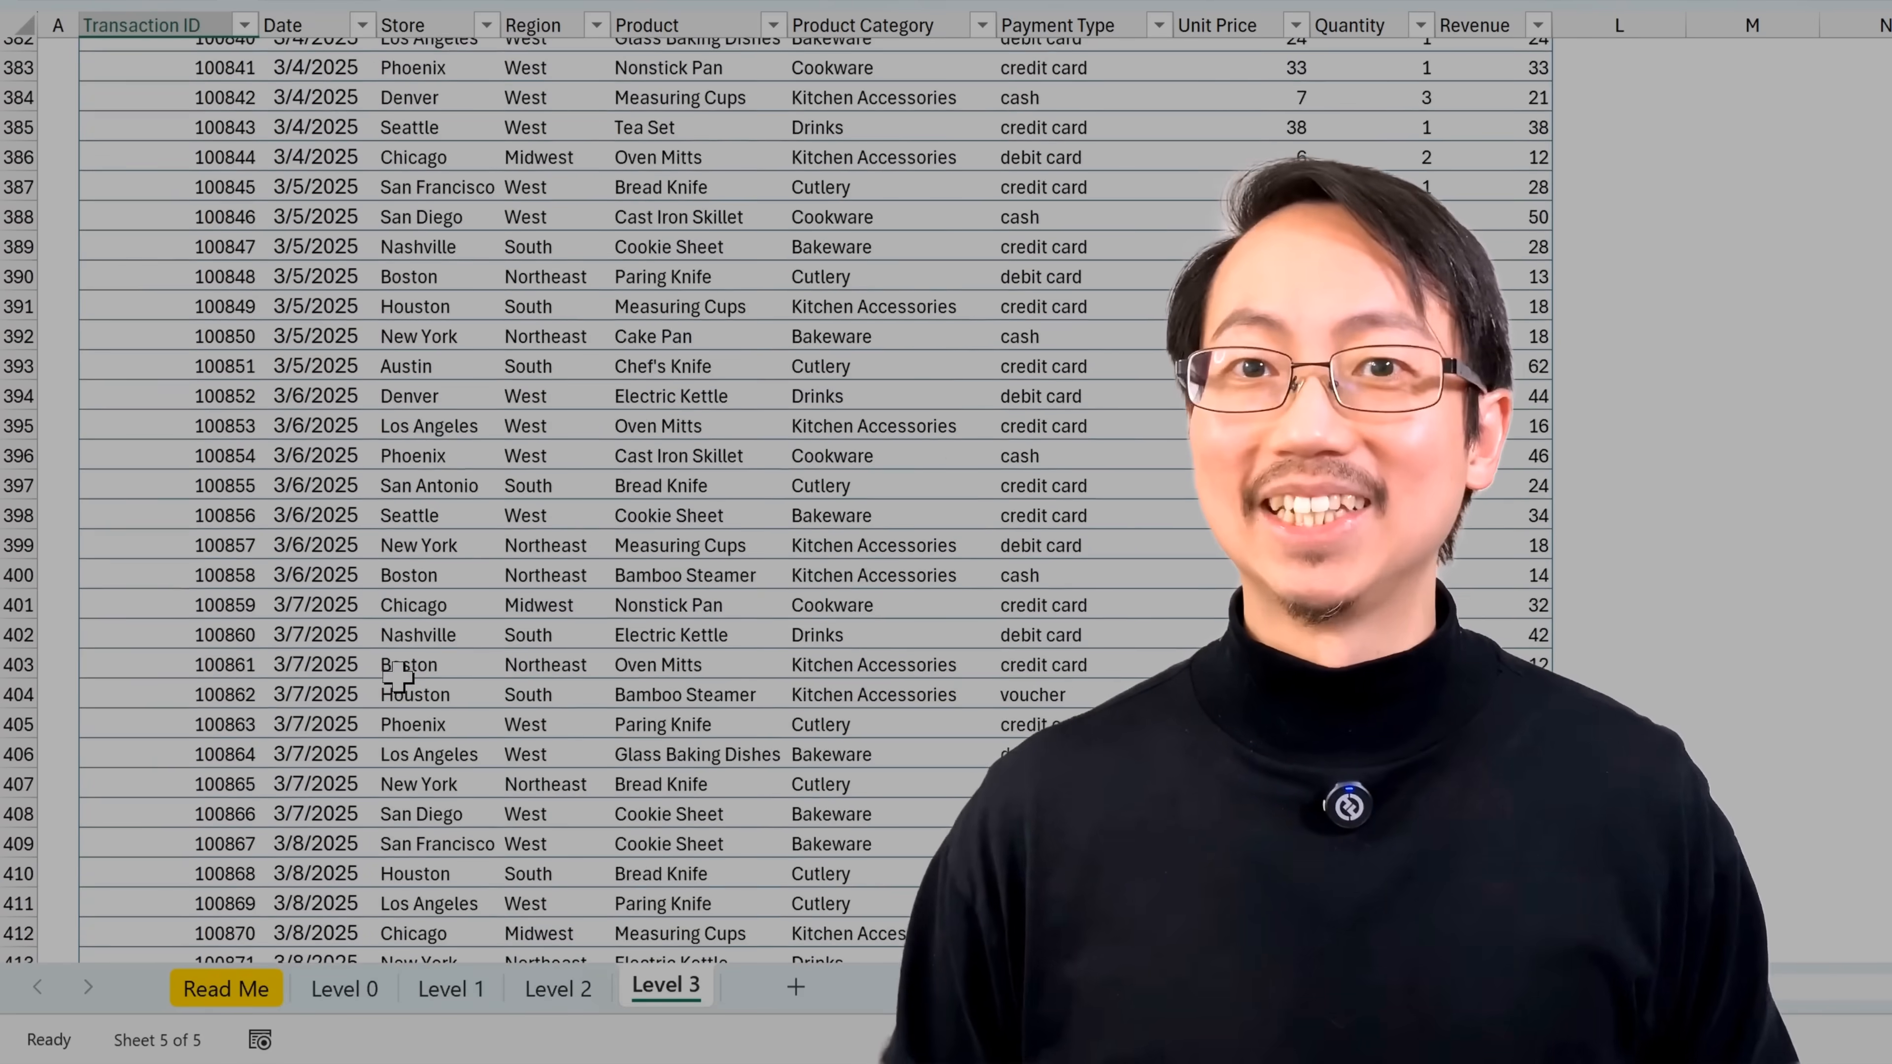
scroll(399, 675, down, 20)
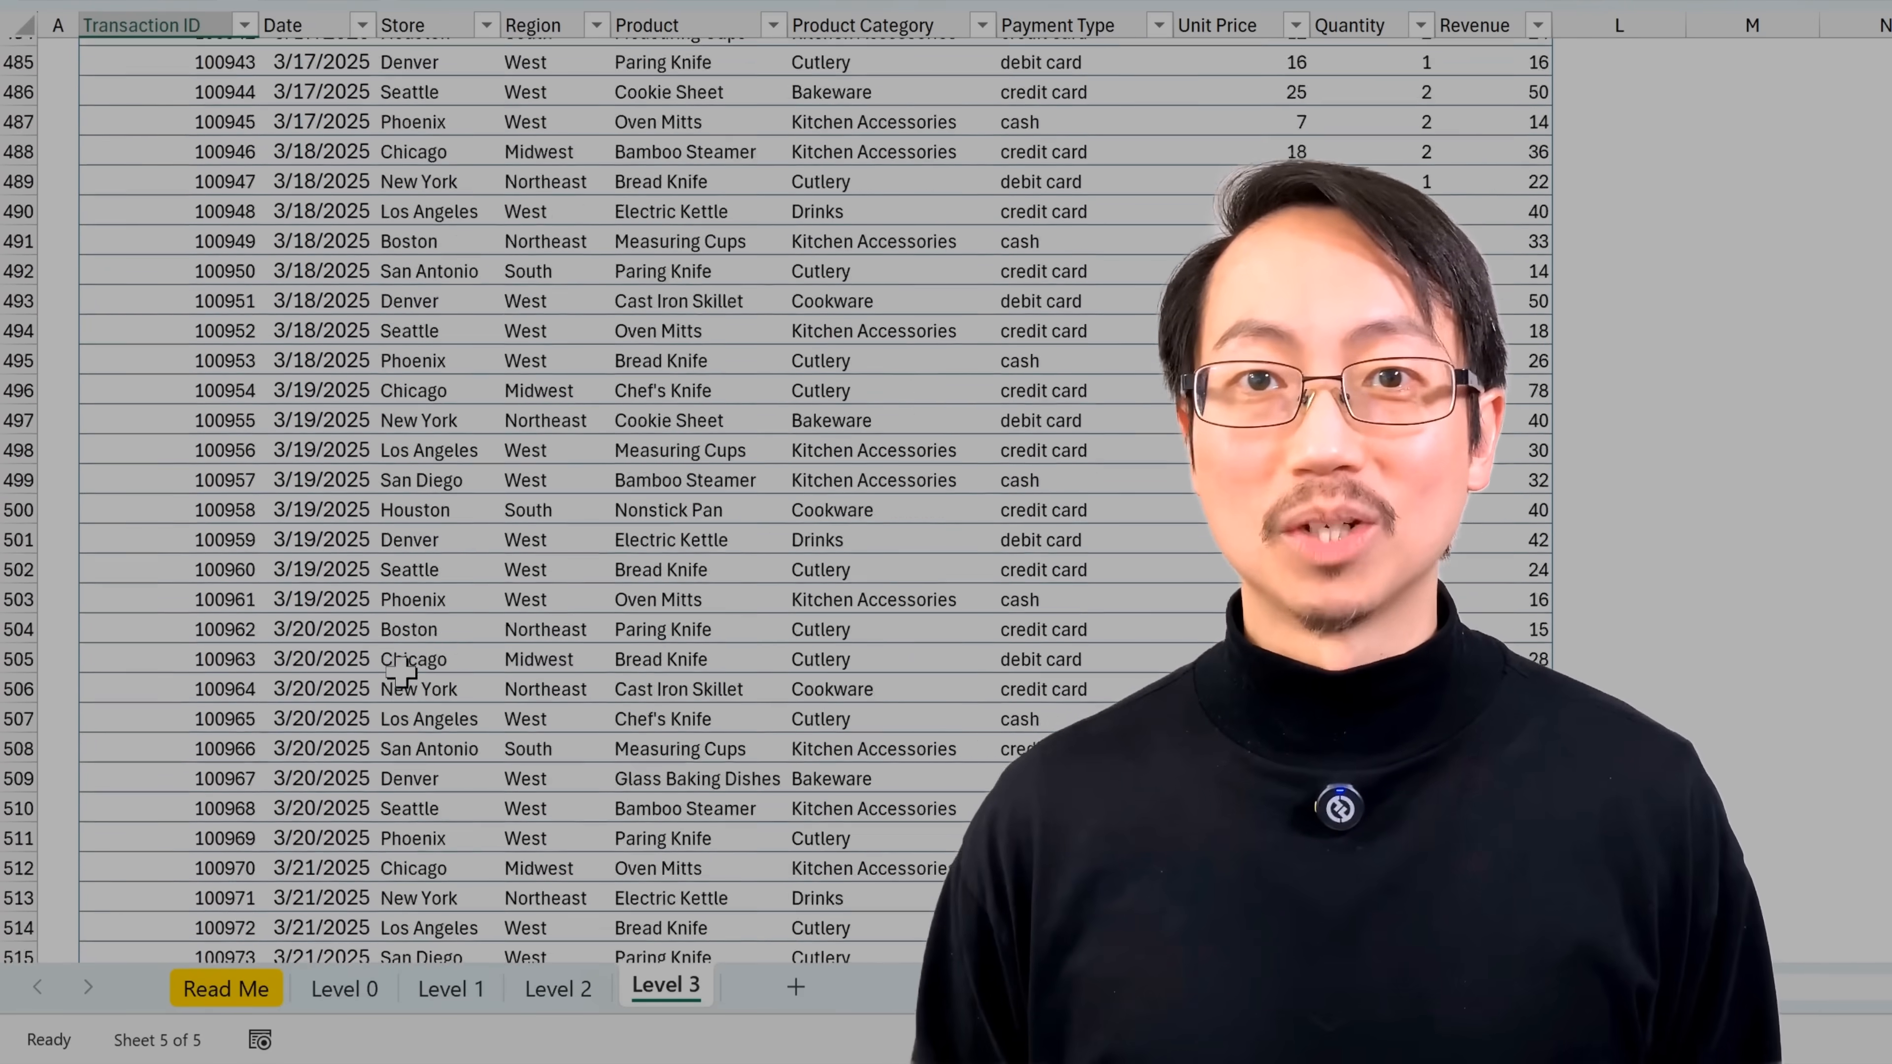
scroll(400, 672, down, 13)
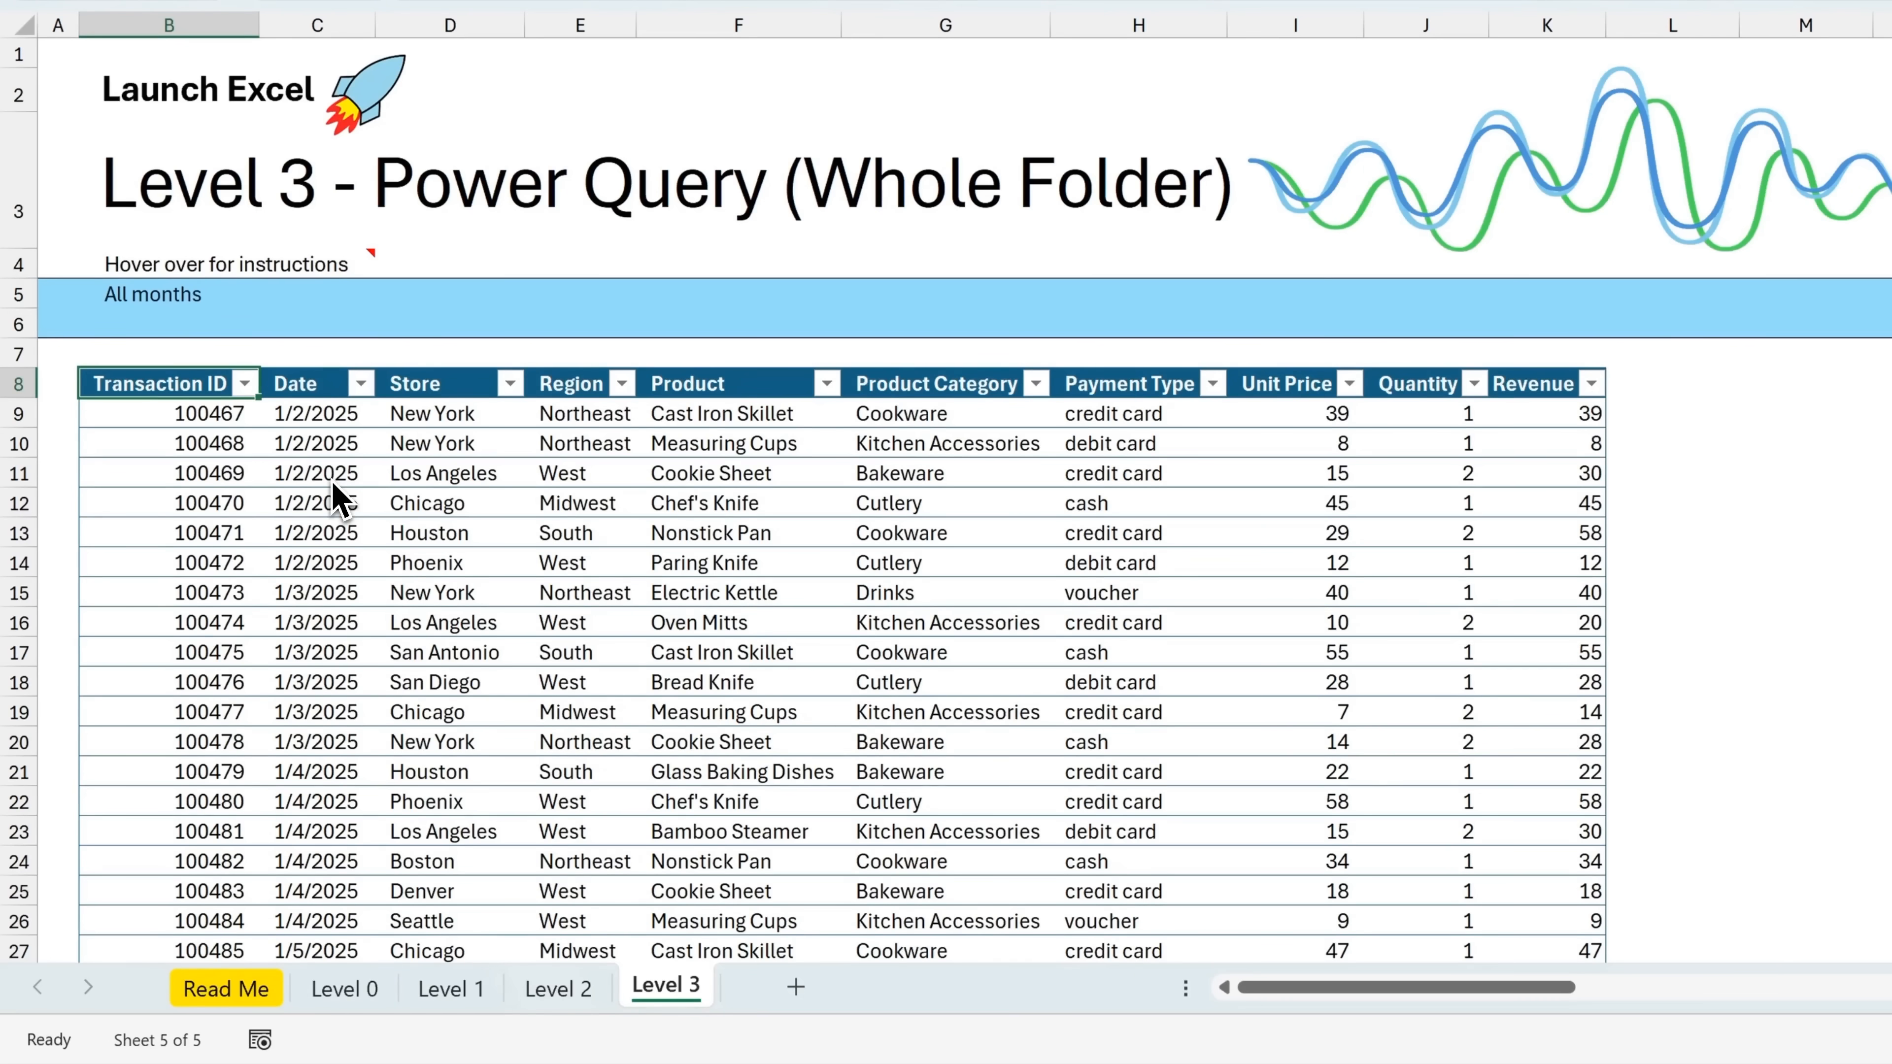
key(ctrl+Down)
scroll(244, 519, down, 6)
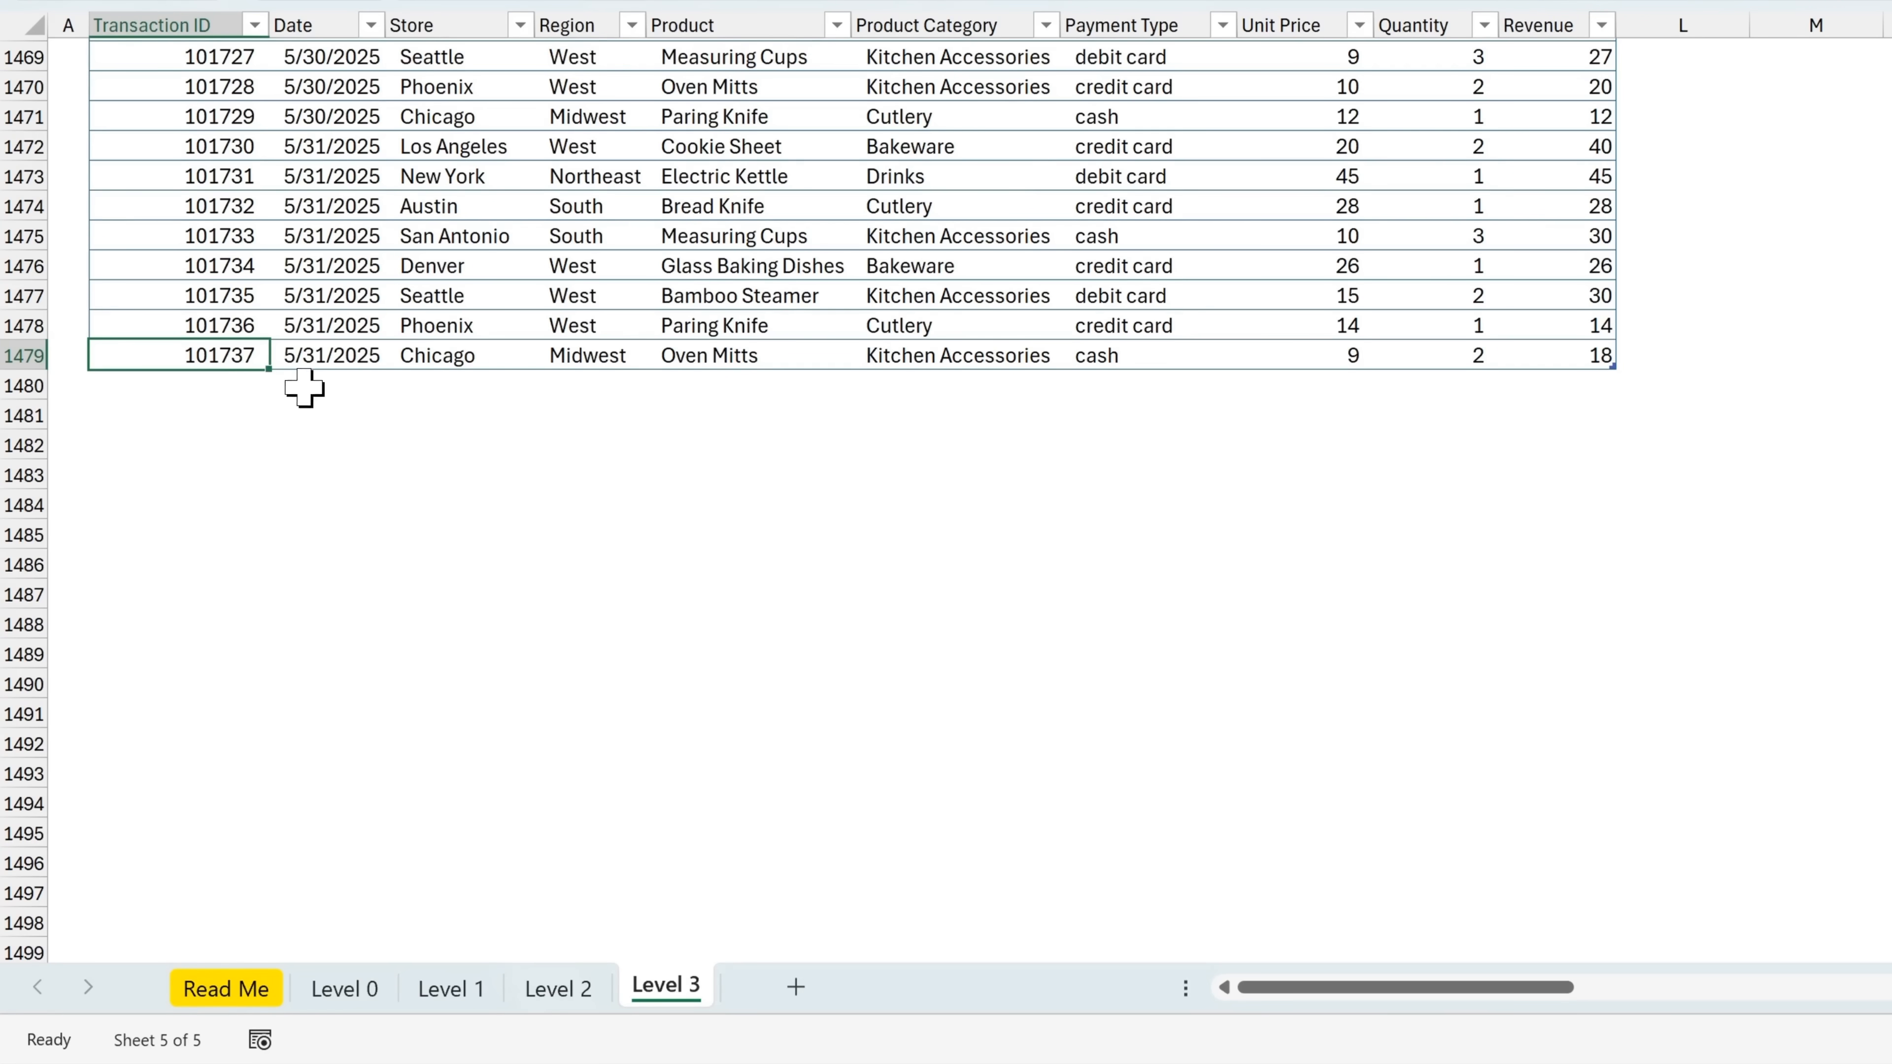
Switch to File Explorer and move Kitchen Retail Sales 2025 06.pdf from the Data folder into the Kitchen Sales folder
key(alt+Tab)
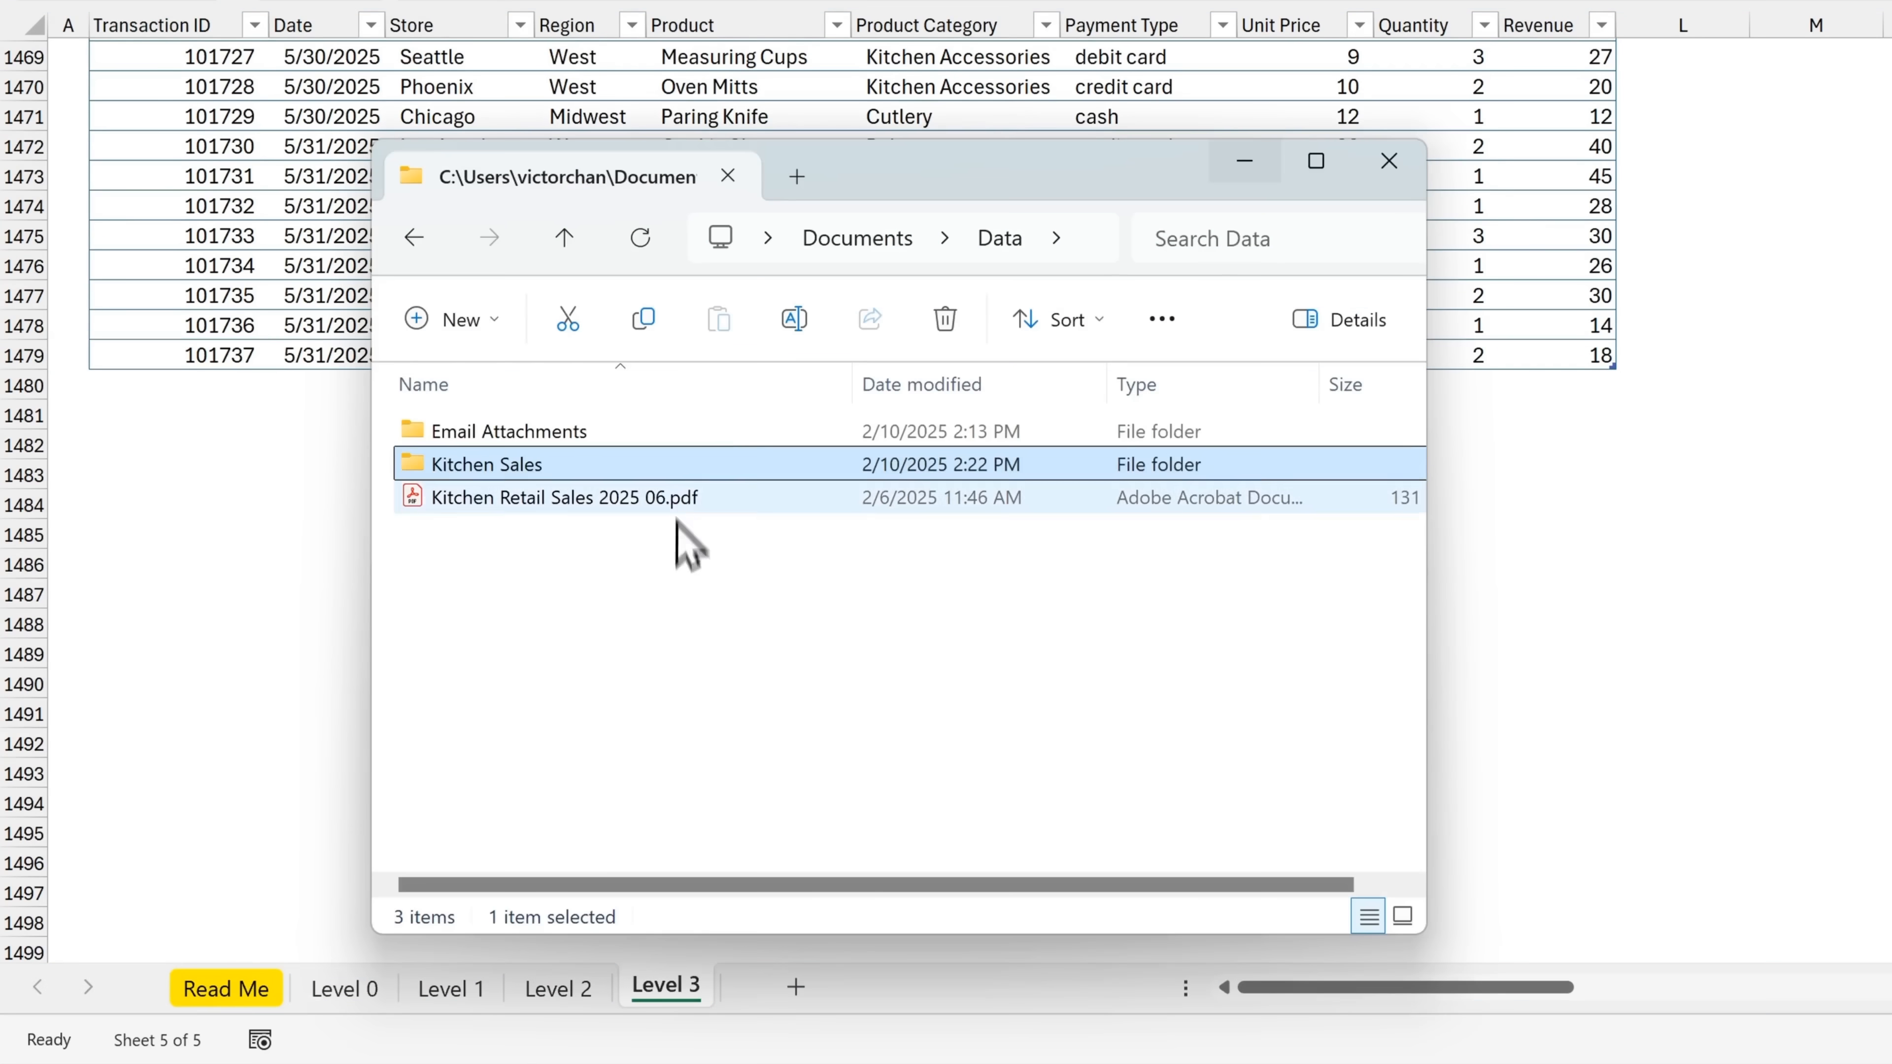
drag(627, 507, 524, 464)
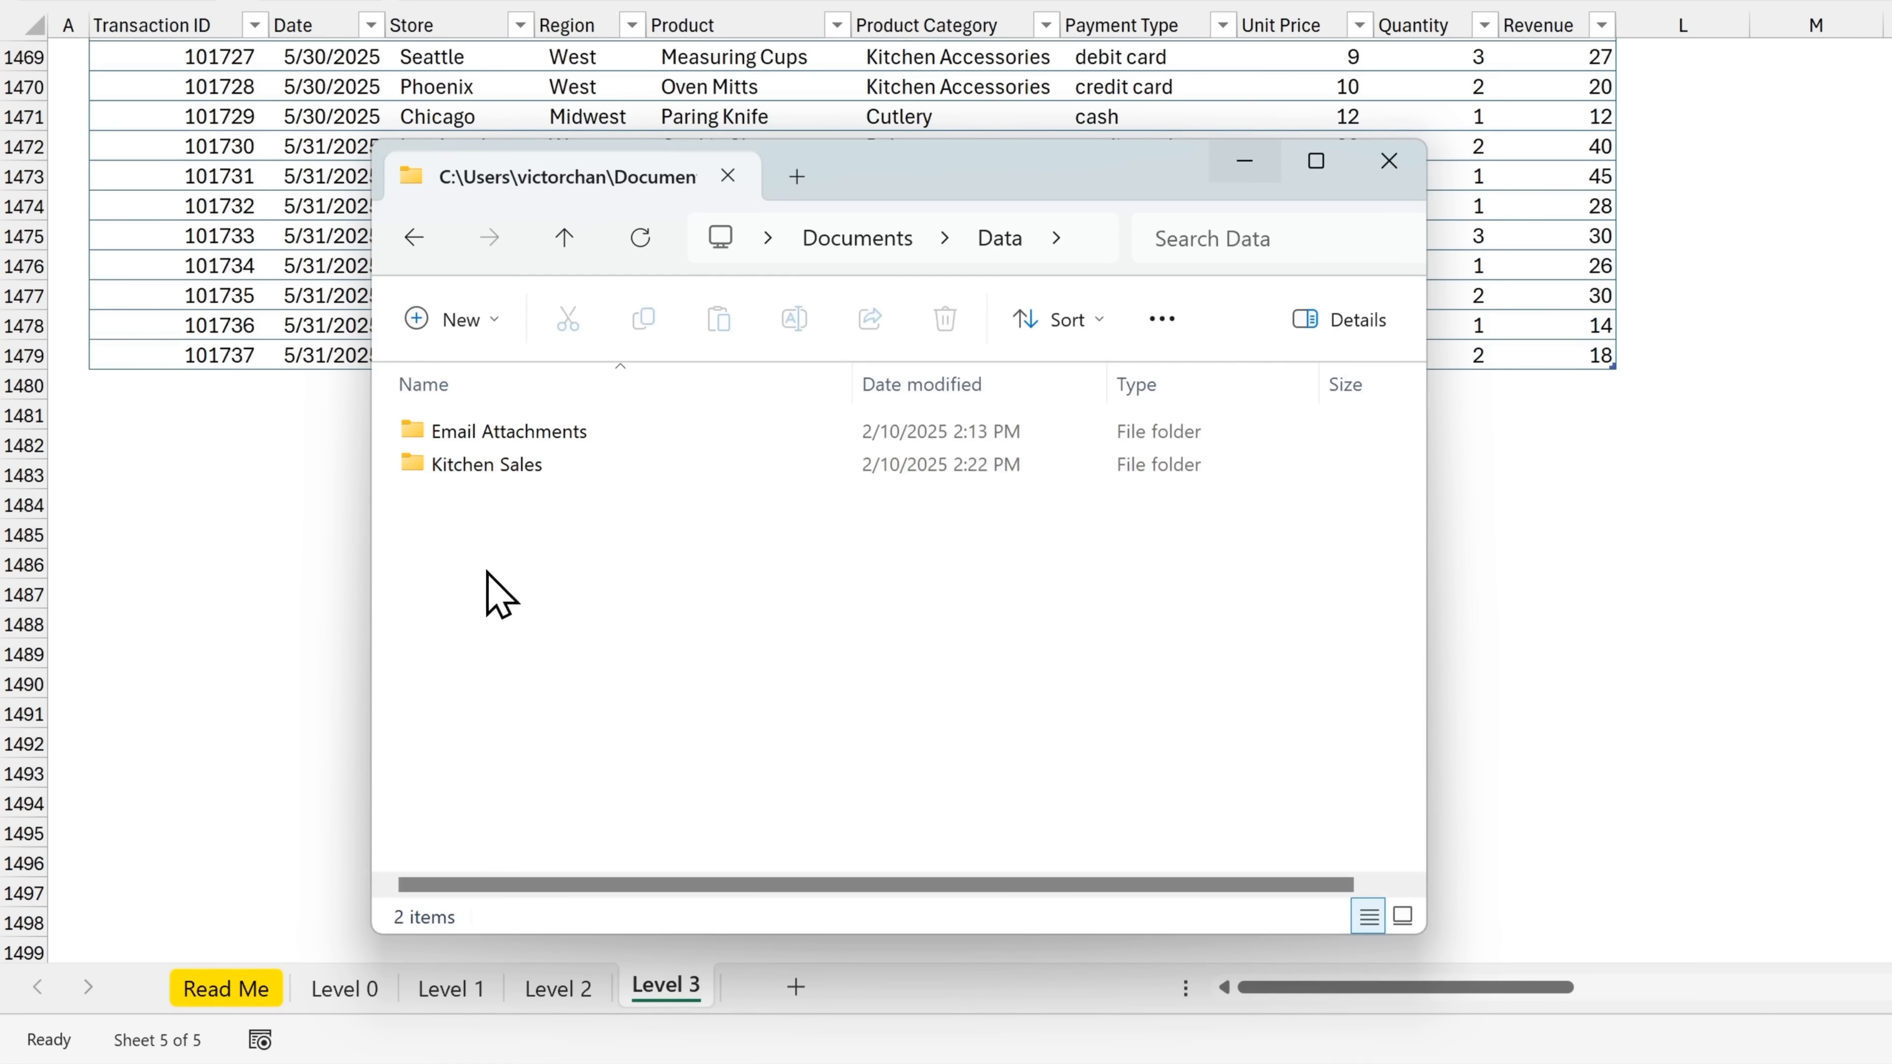
Switch back to Excel and refresh the Kitchen Sales query to include the added PDF
key(alt+Tab)
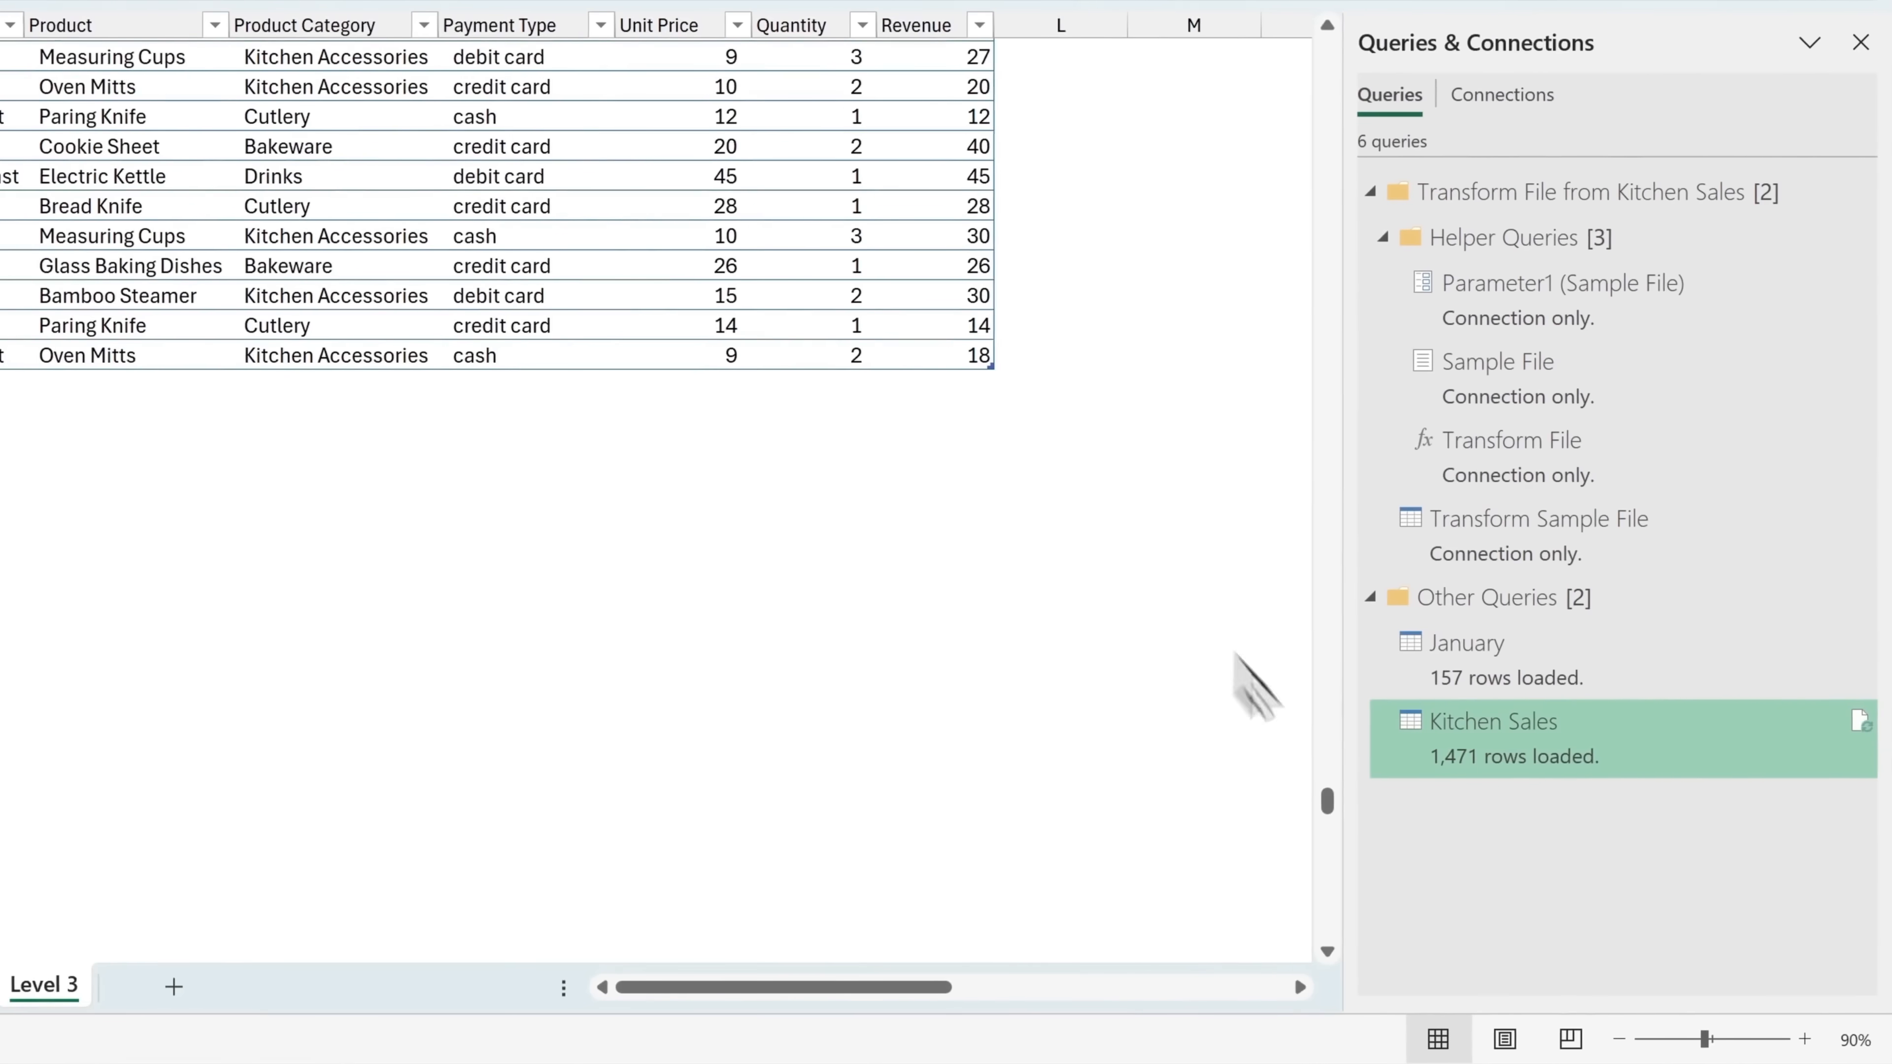
mouse_move(1741, 749)
right_click(1583, 754)
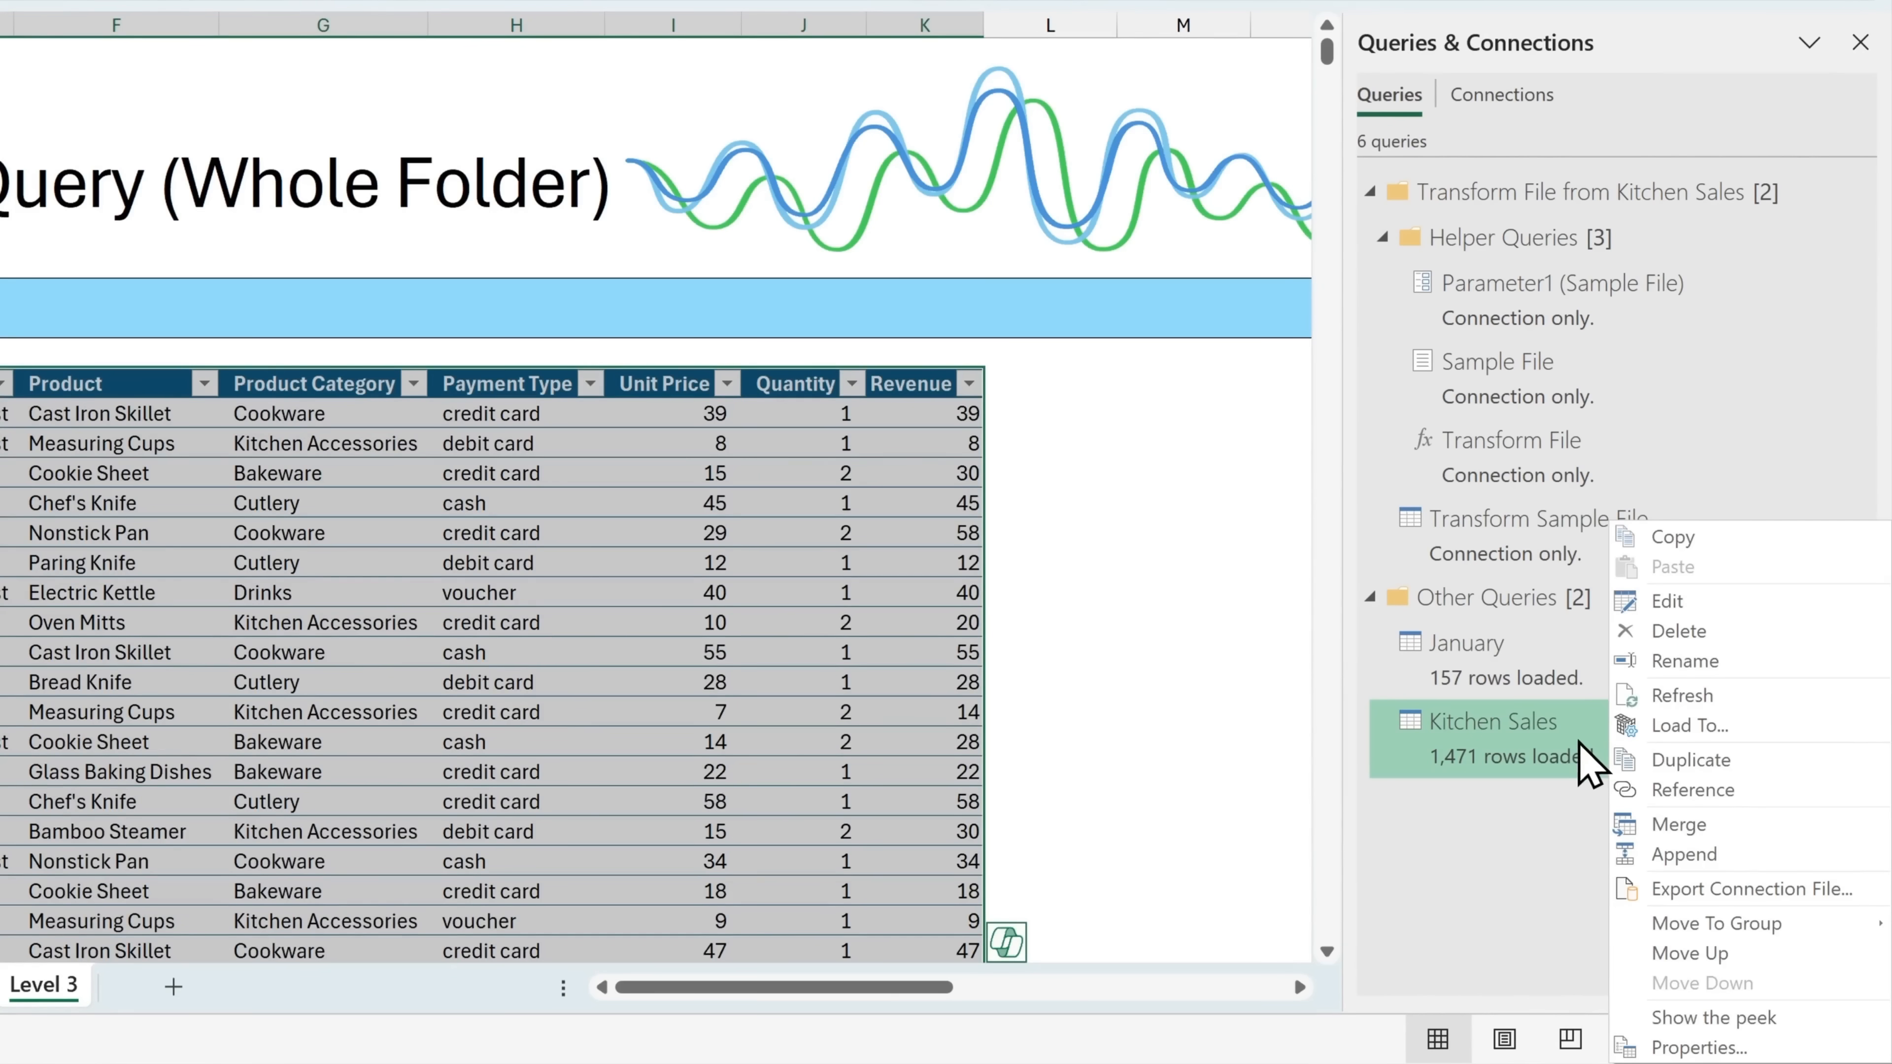
click(1718, 700)
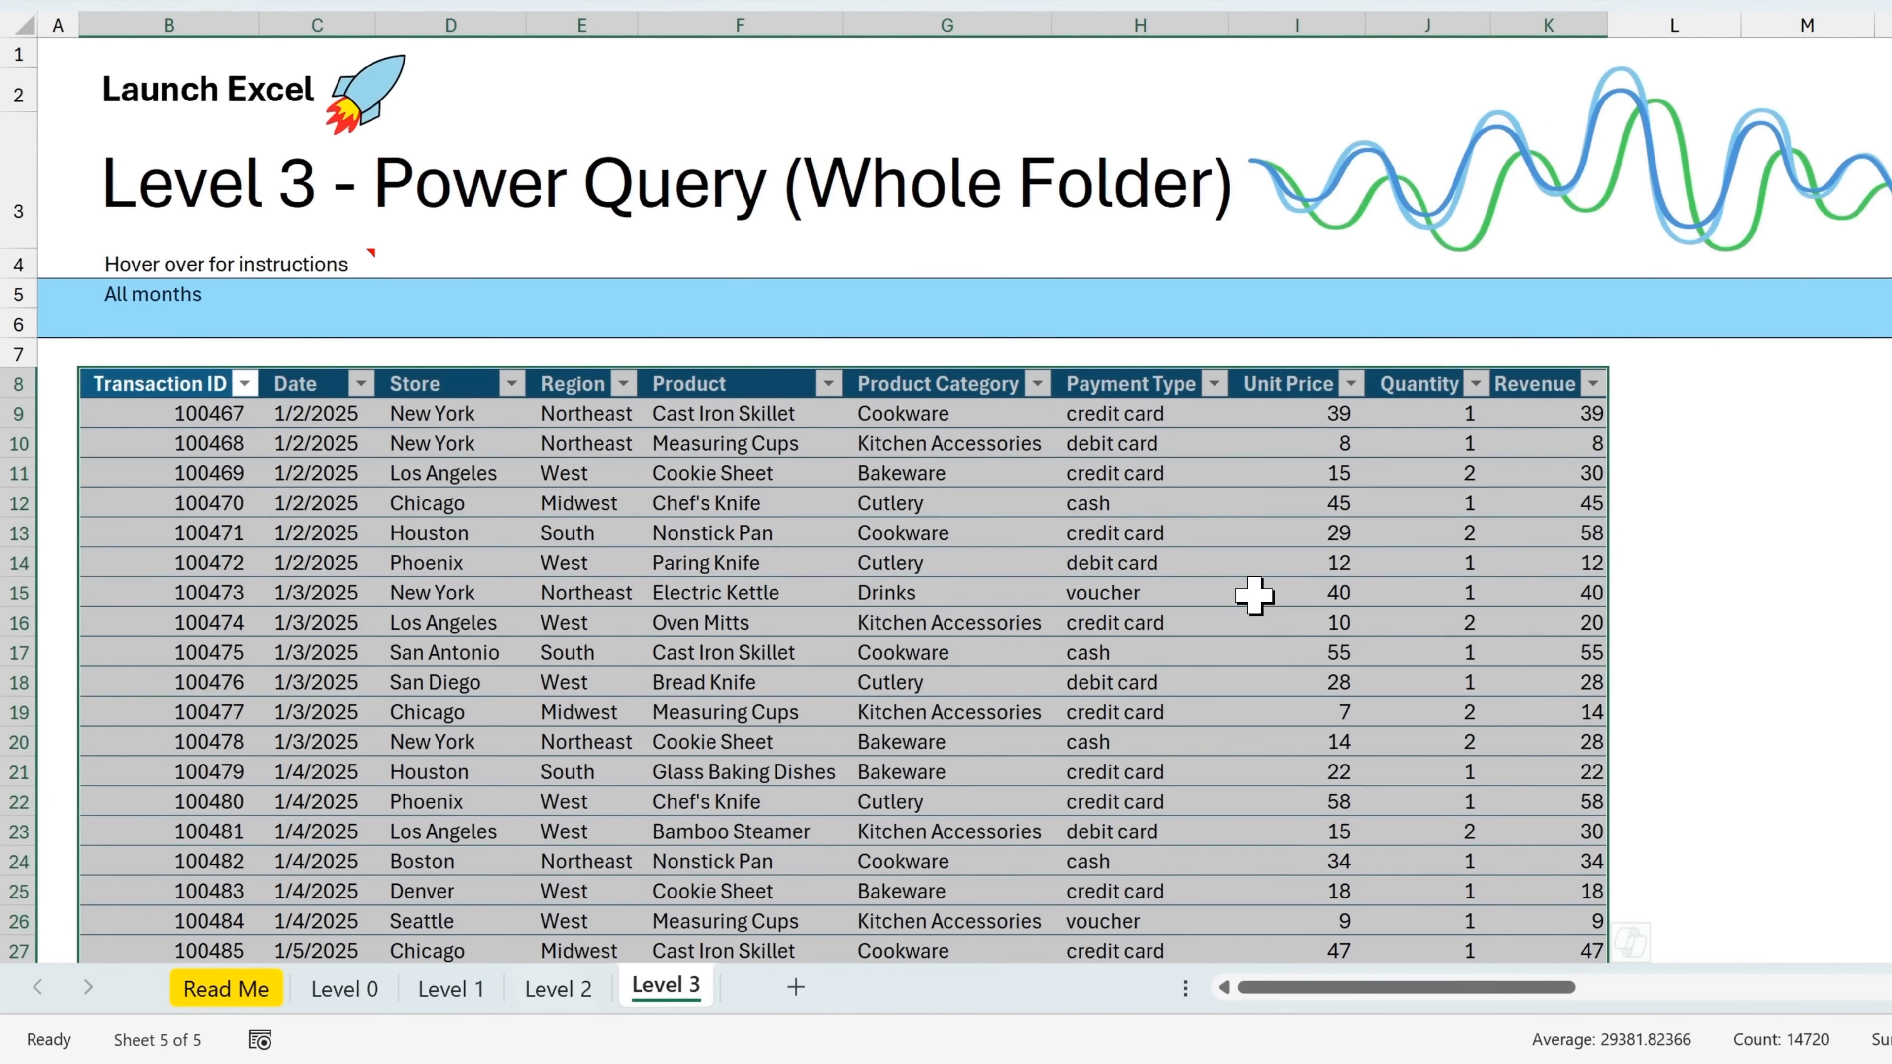
Check the last rows of the refreshed Kitchen Sales table for the June transactions
click(148, 474)
key(ctrl+Down)
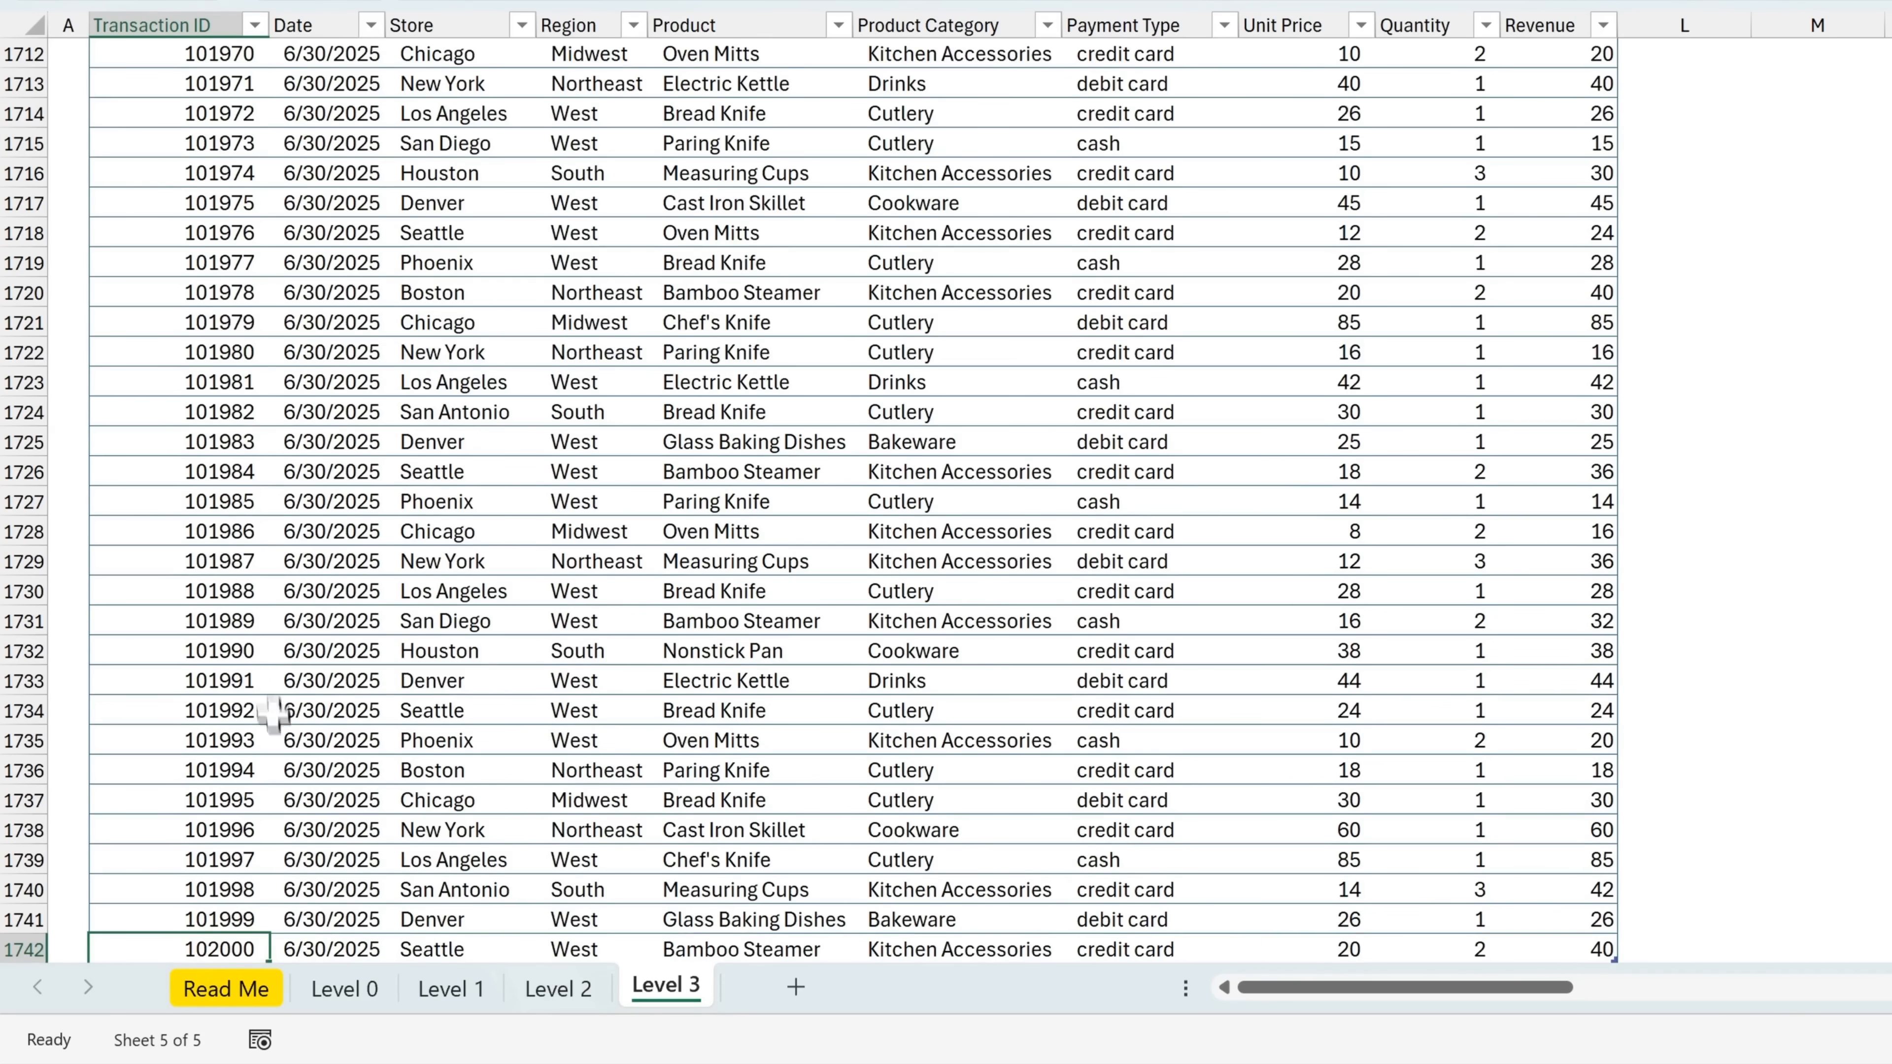
scroll(264, 700, down, 5)
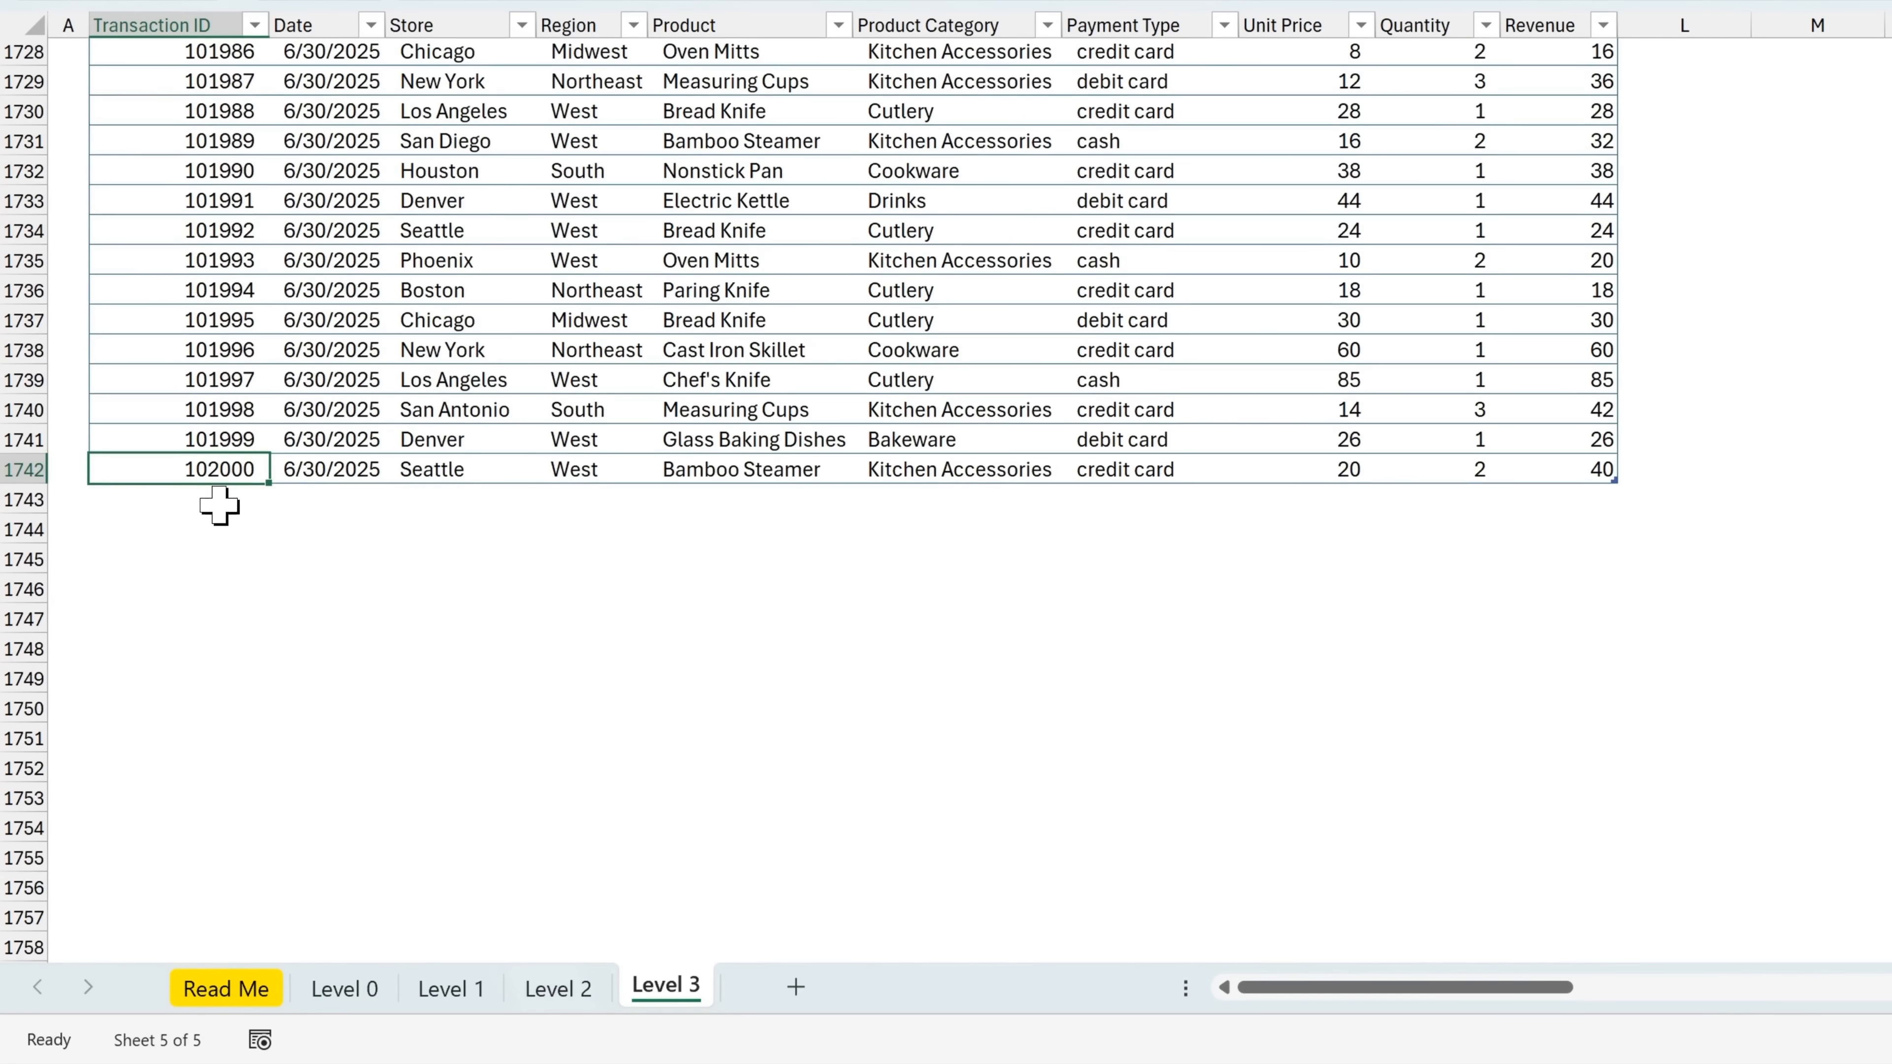